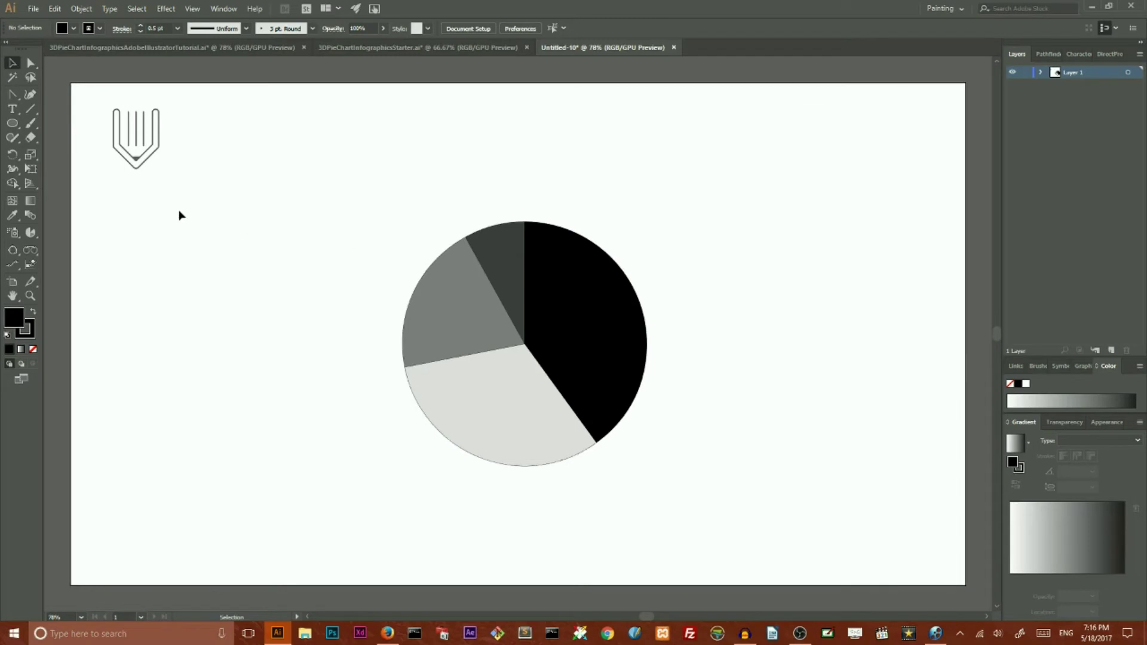
drag(34, 238, 85, 332)
click(12, 62)
right_click(520, 318)
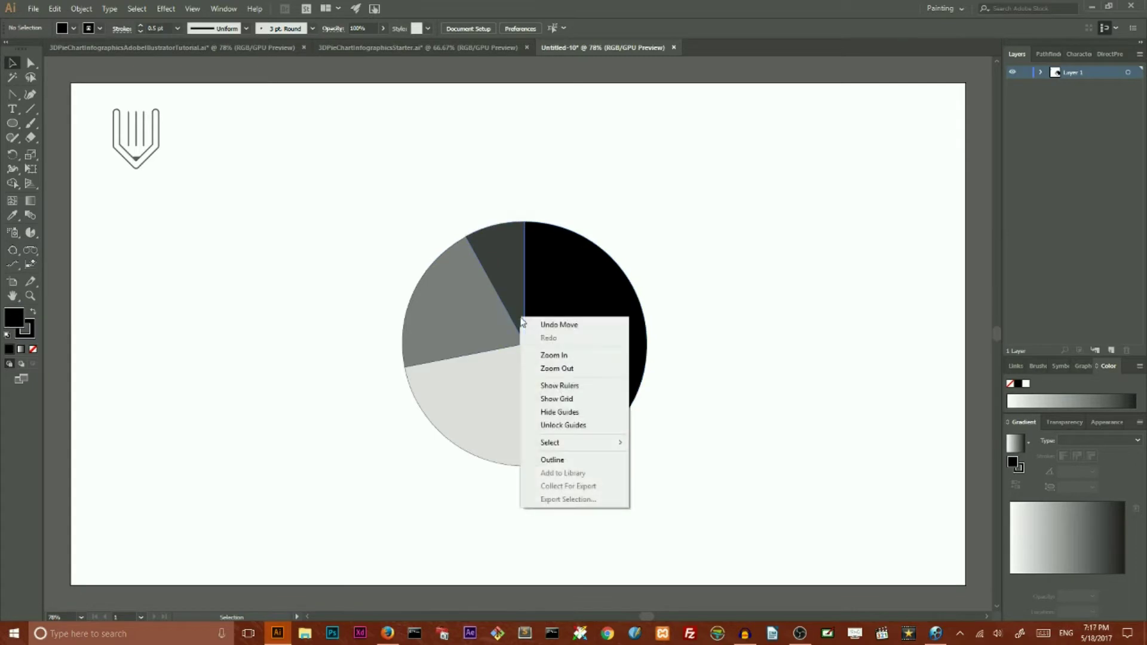
click(456, 304)
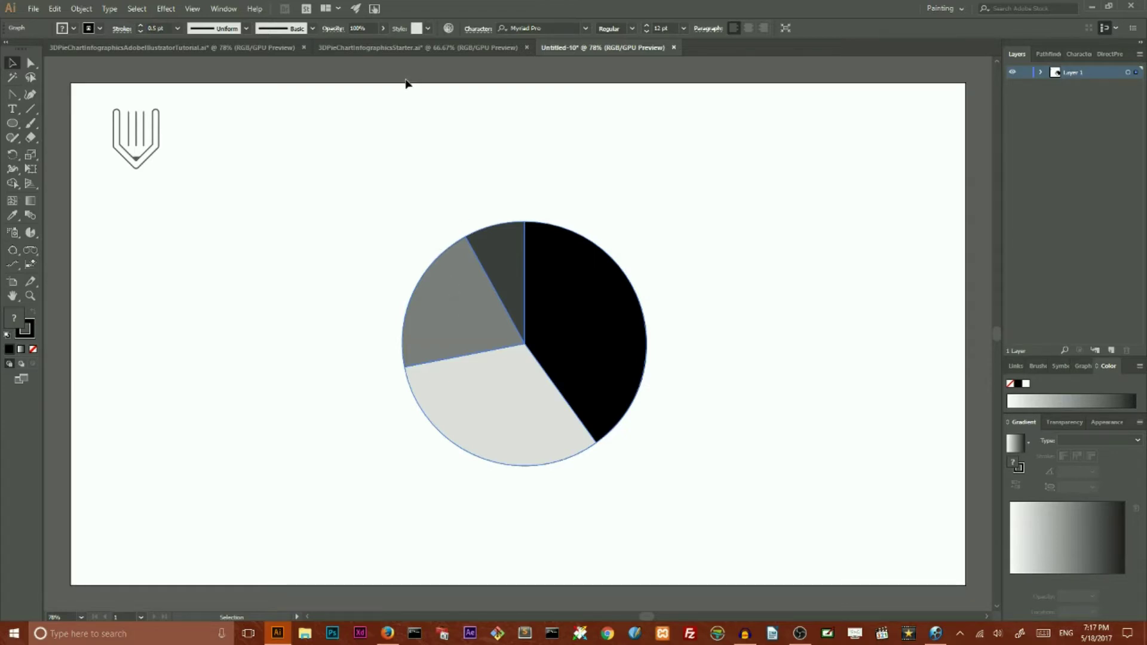
Step: Create a new 1920 x 1080 px RGB document with one artboard
click(382, 48)
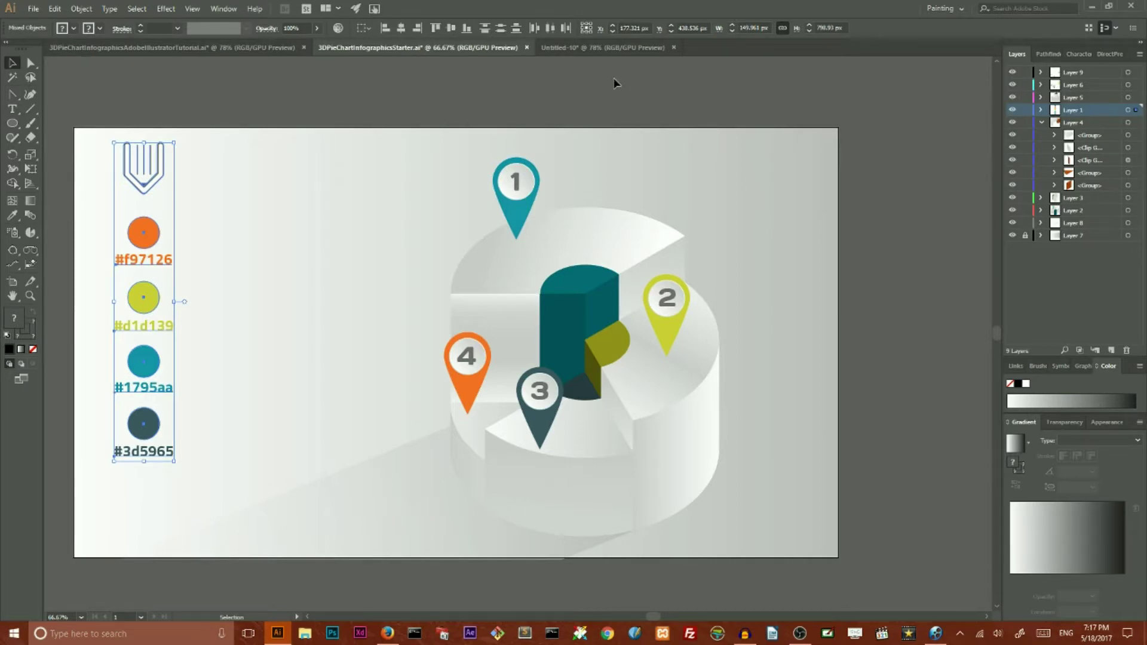
click(32, 8)
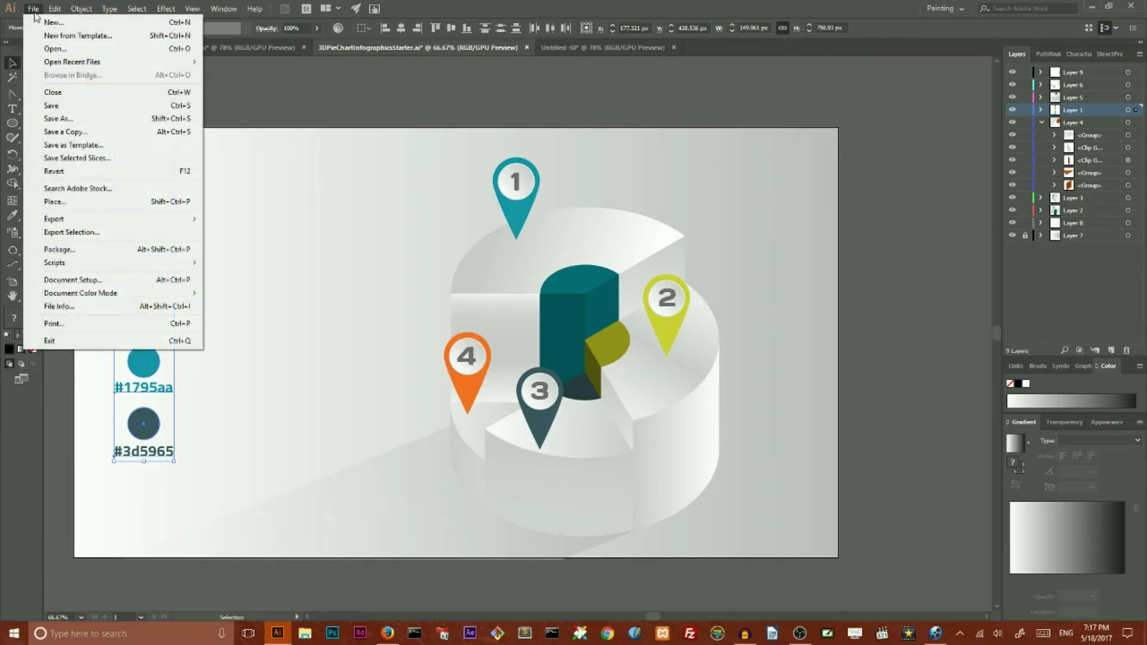
click(48, 24)
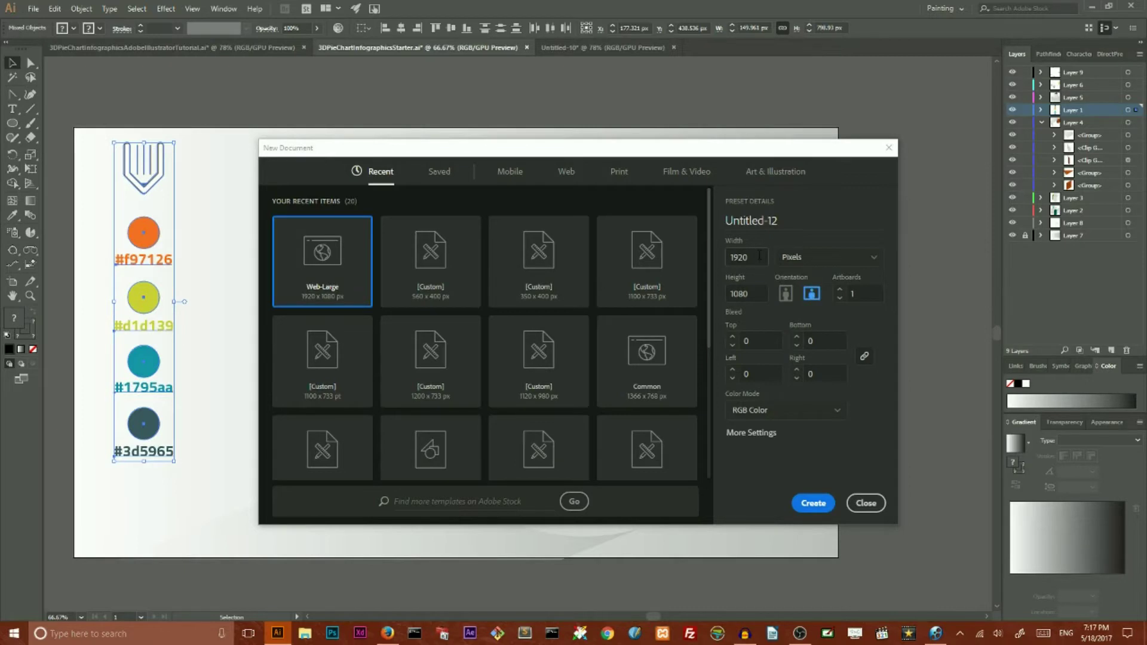
click(812, 504)
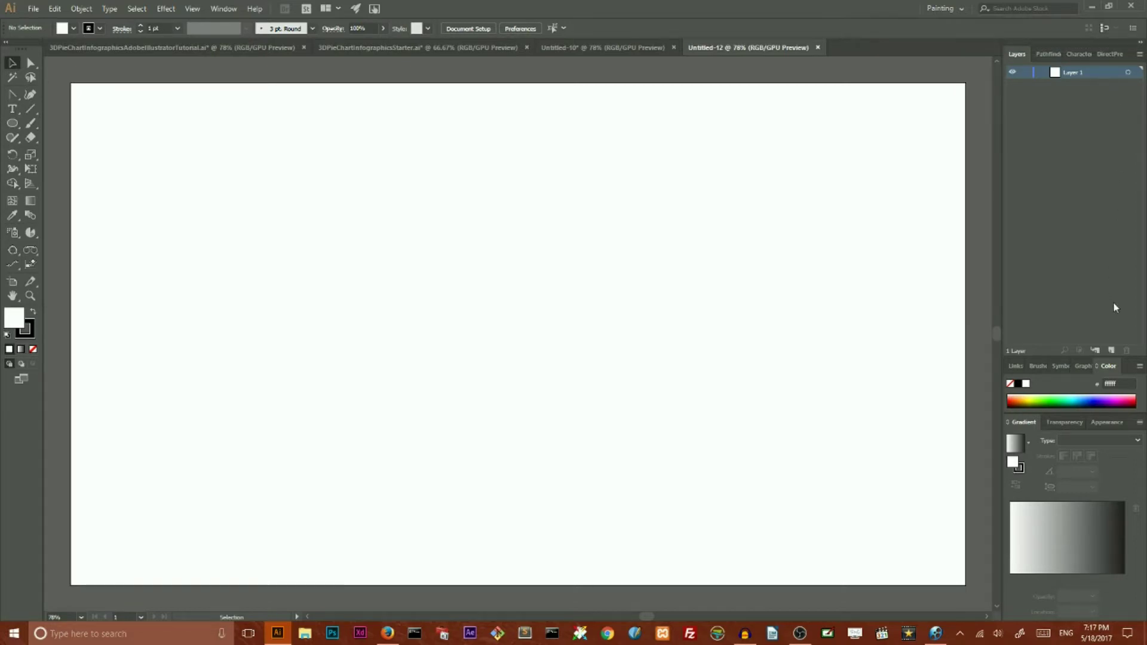
Step: Set the layer list's row size to a custom 70 pixels
click(1139, 54)
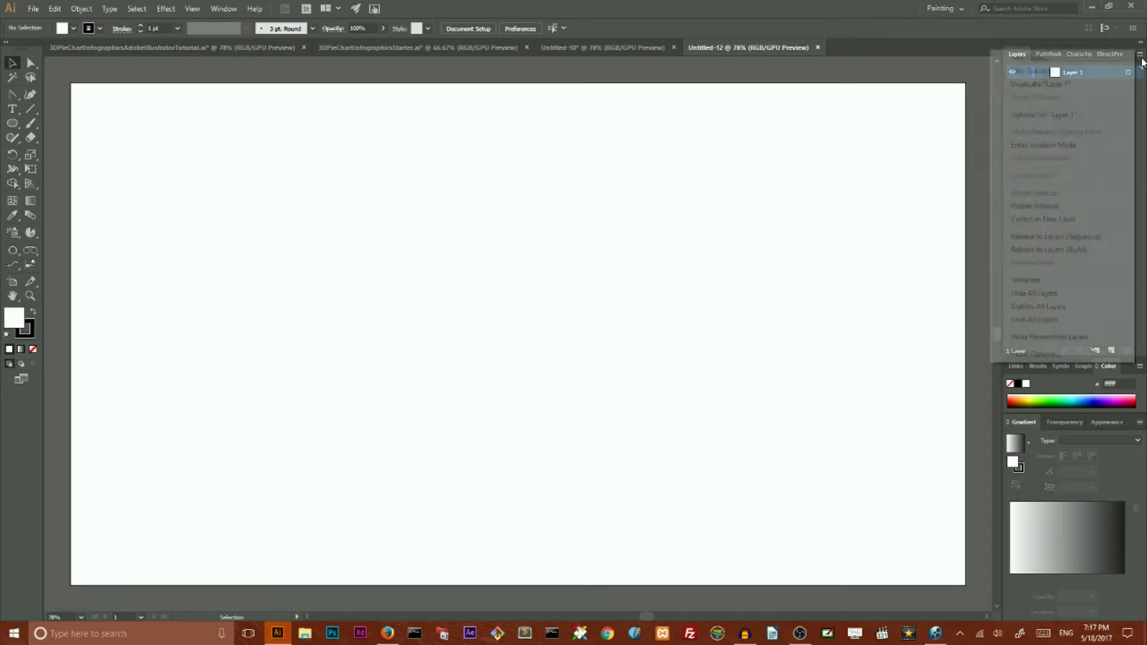
click(1044, 355)
click(504, 292)
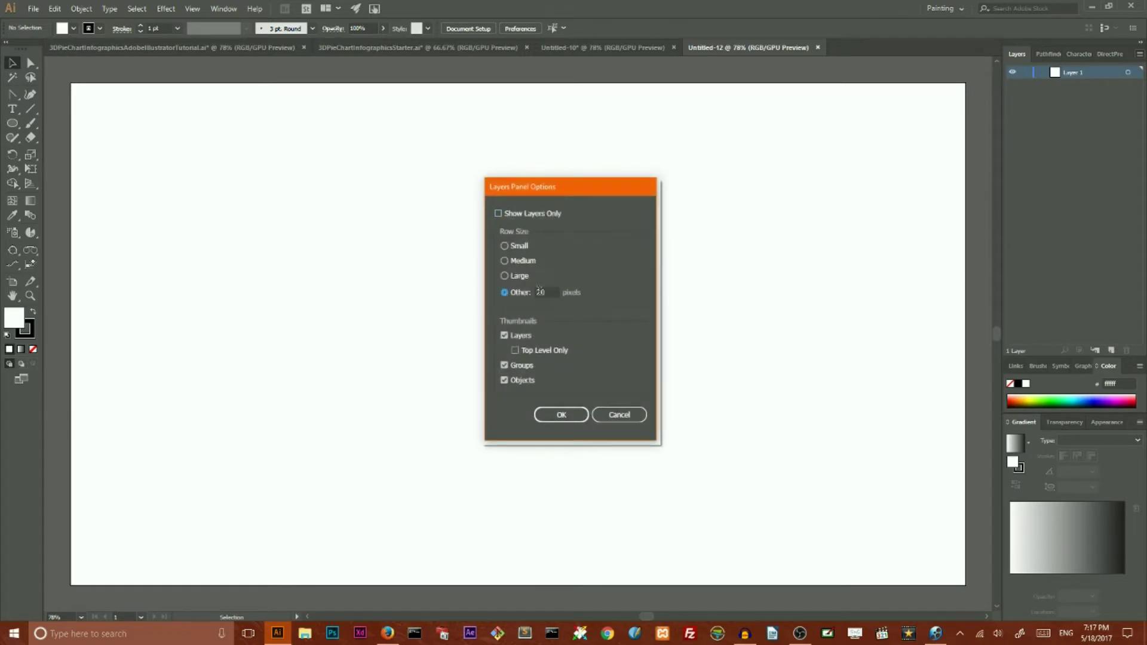
text(70)
click(562, 415)
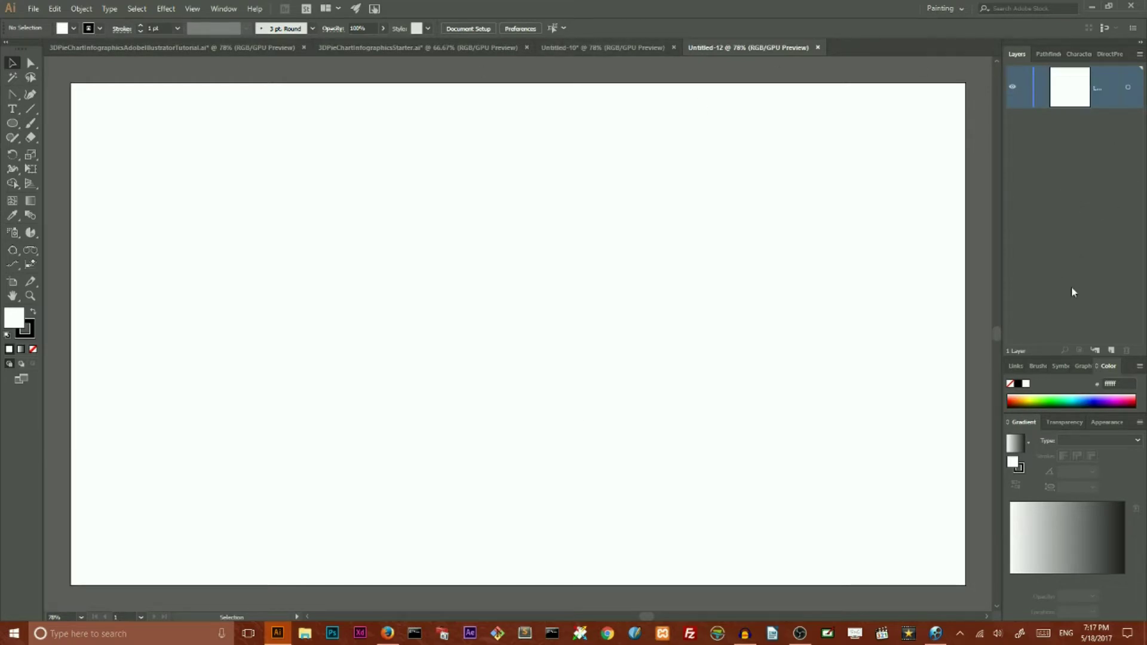
Step: Copy the pencil logo and the four labelled color swatches from the starter file into the new document
click(568, 49)
click(722, 49)
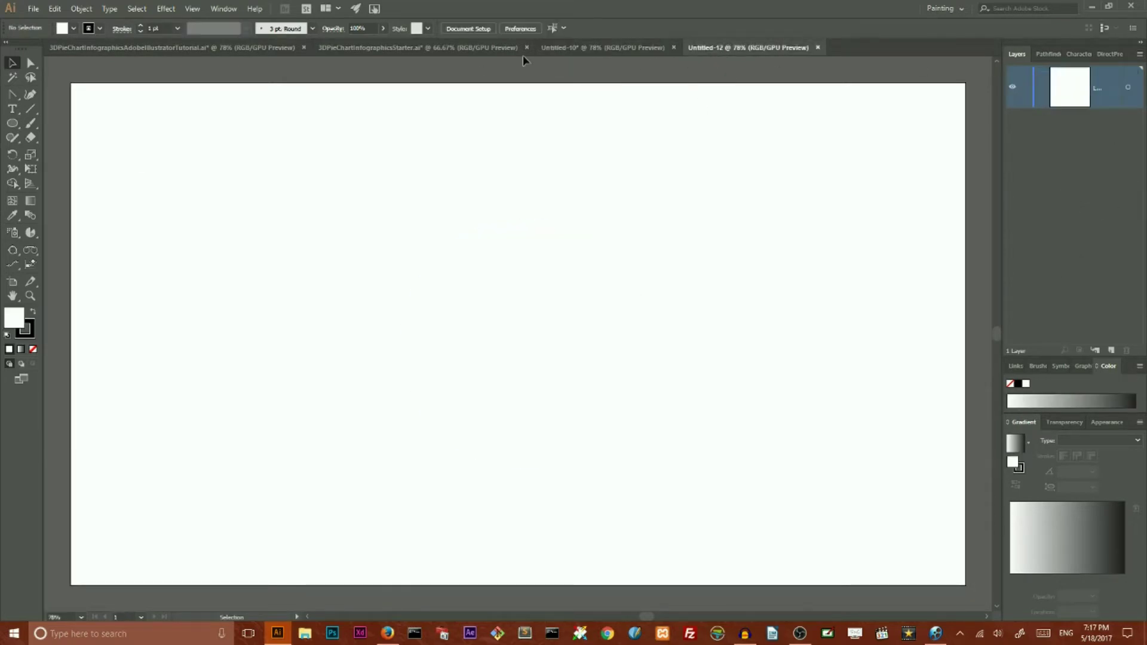
click(484, 48)
drag(151, 172, 153, 205)
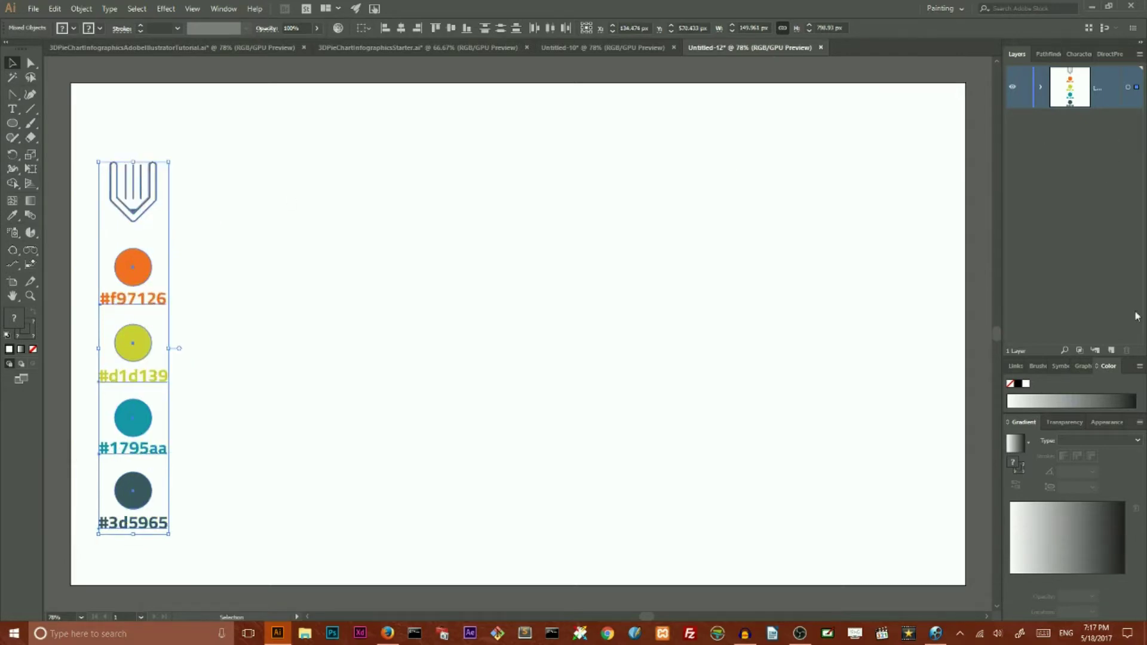
Step: Add a new layer above the swatches and lock the layer containing the logo and swatches
click(1112, 350)
click(1026, 130)
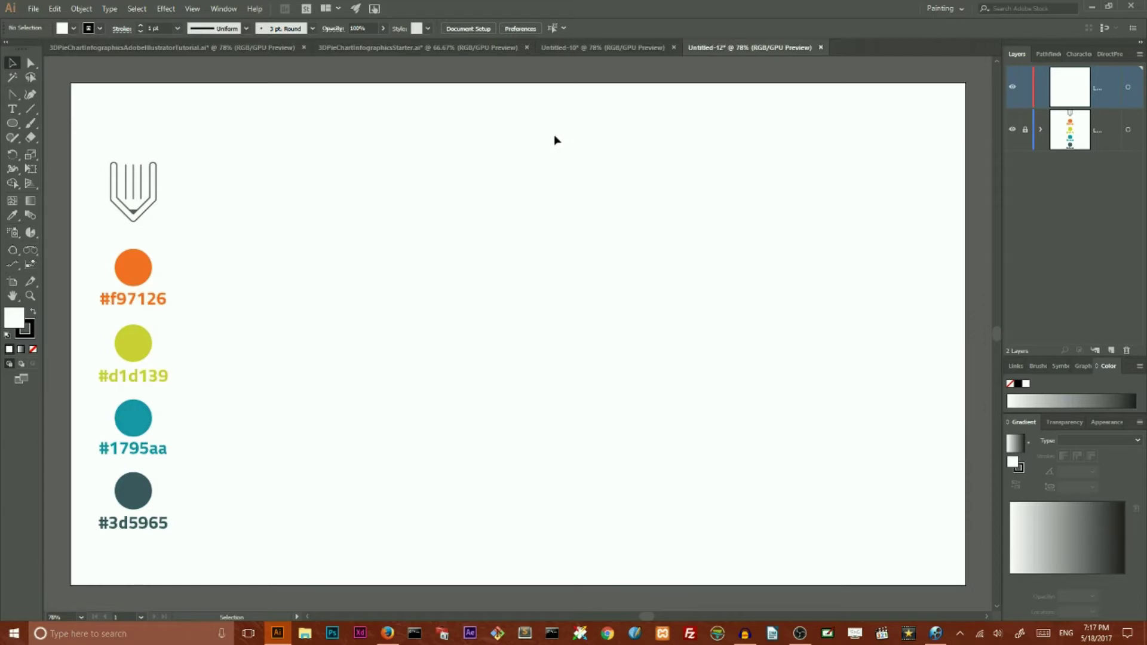
Step: Create a 600 x 600 px pie graph on the new layer with the Pie Graph tool
click(27, 238)
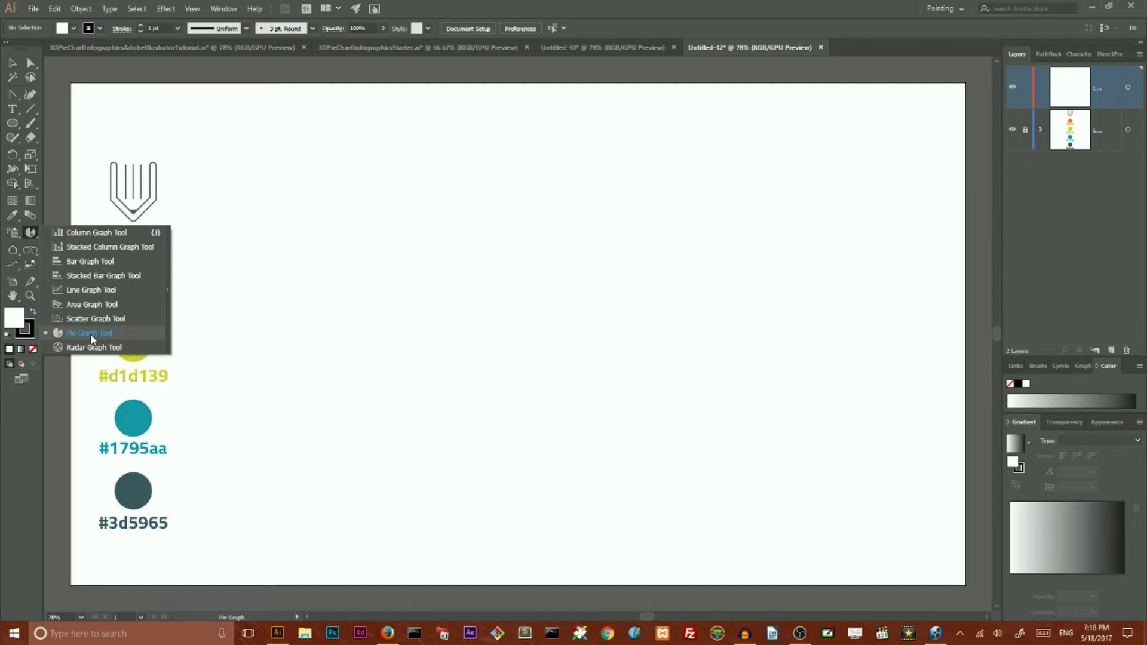
click(92, 336)
click(464, 288)
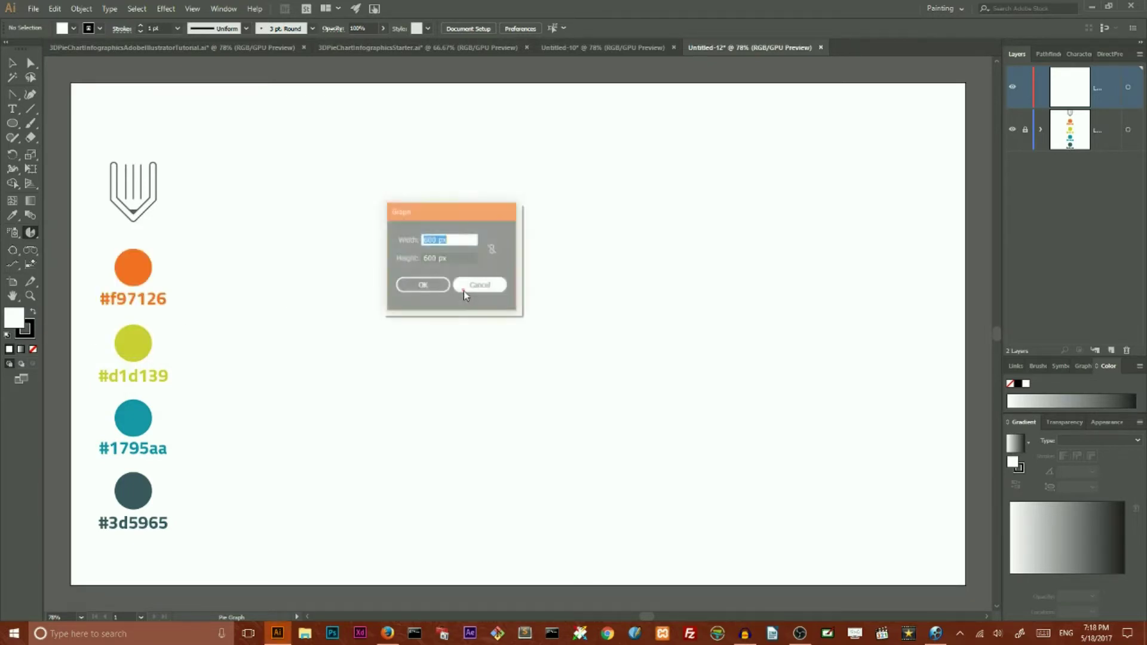
click(450, 241)
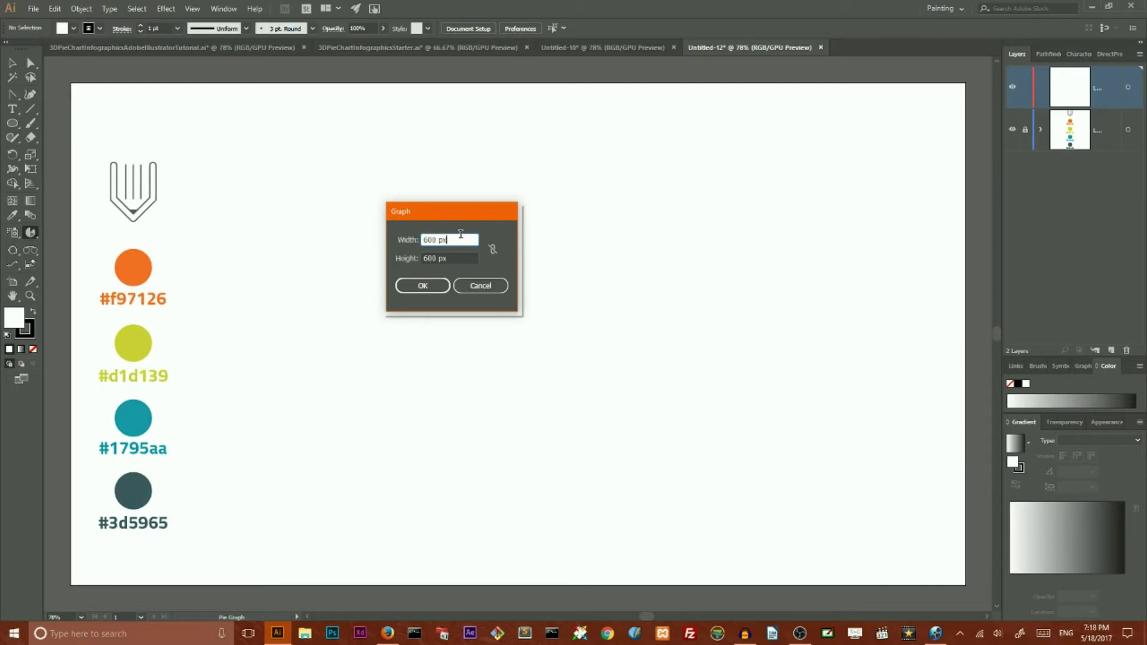
click(417, 288)
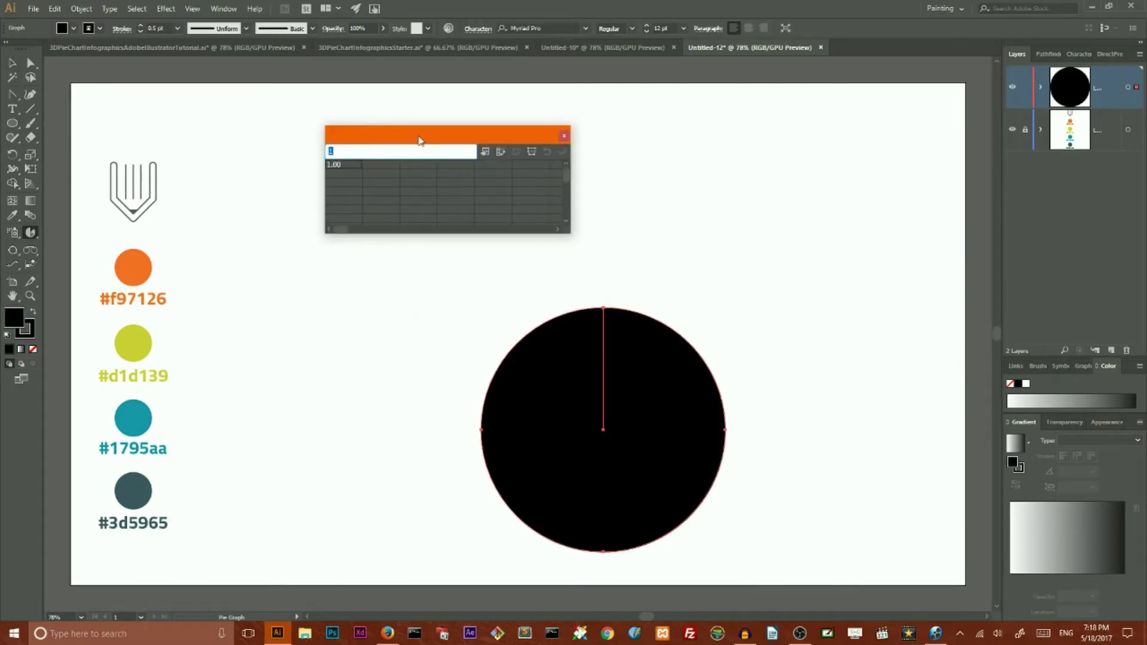
Step: Enter 100, 80, 50 and 20 across the first row of the graph data and apply them to the pie
drag(401, 140, 472, 253)
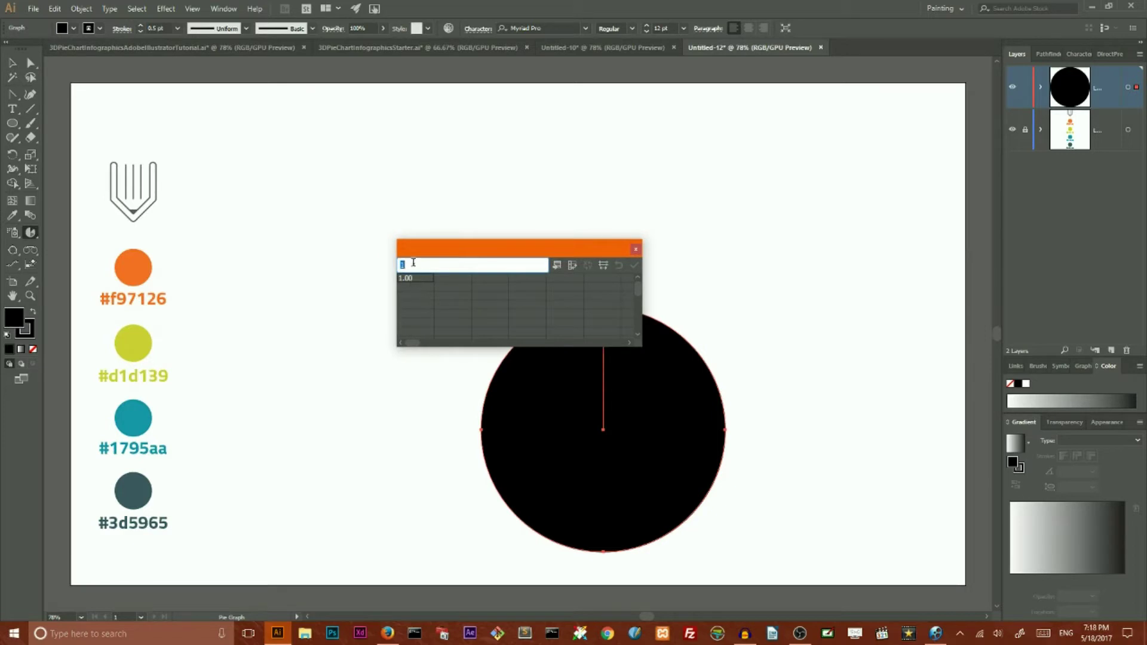
text(100)
key(Return)
click(454, 278)
text(80)
key(Return)
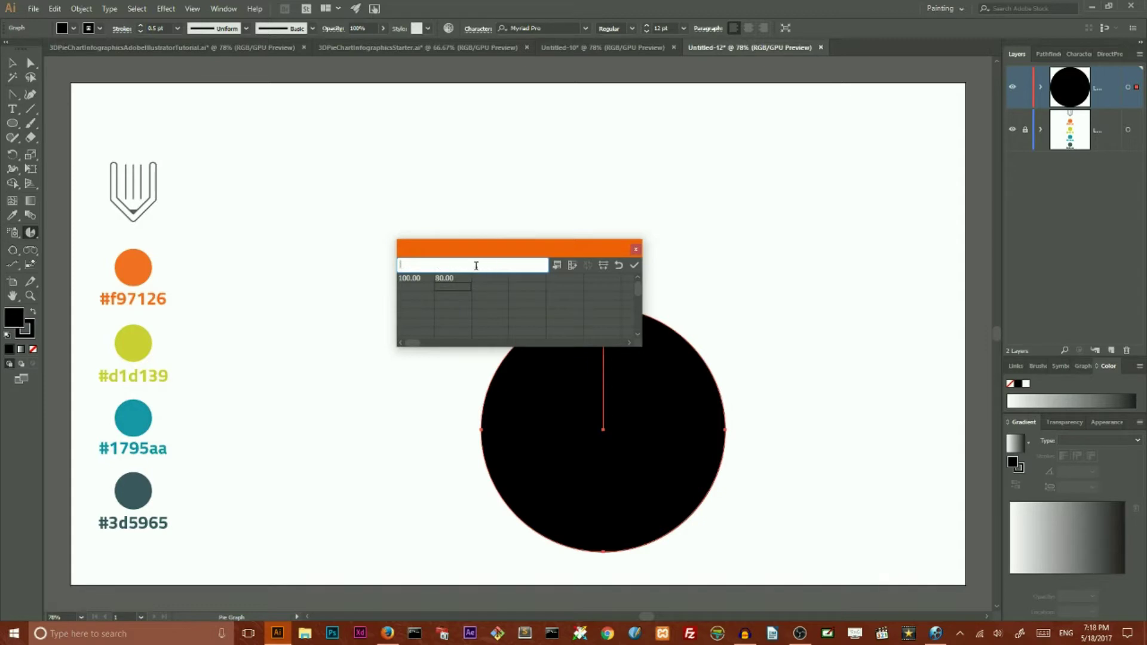
click(490, 279)
text(50)
key(Return)
click(514, 278)
text(20)
key(Return)
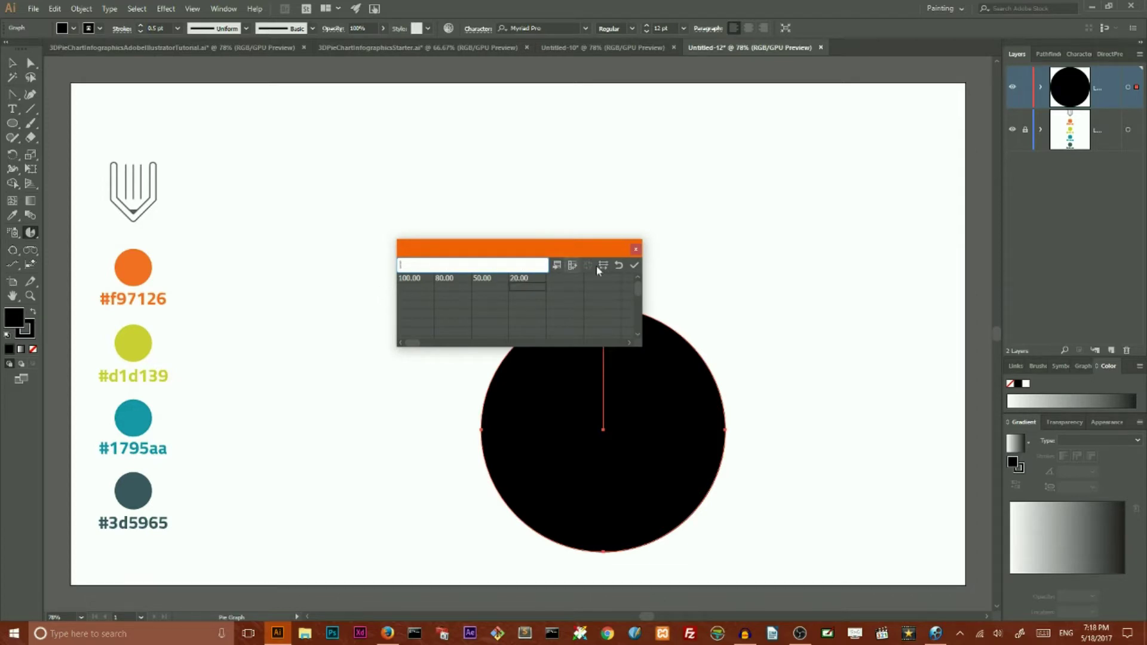
click(636, 267)
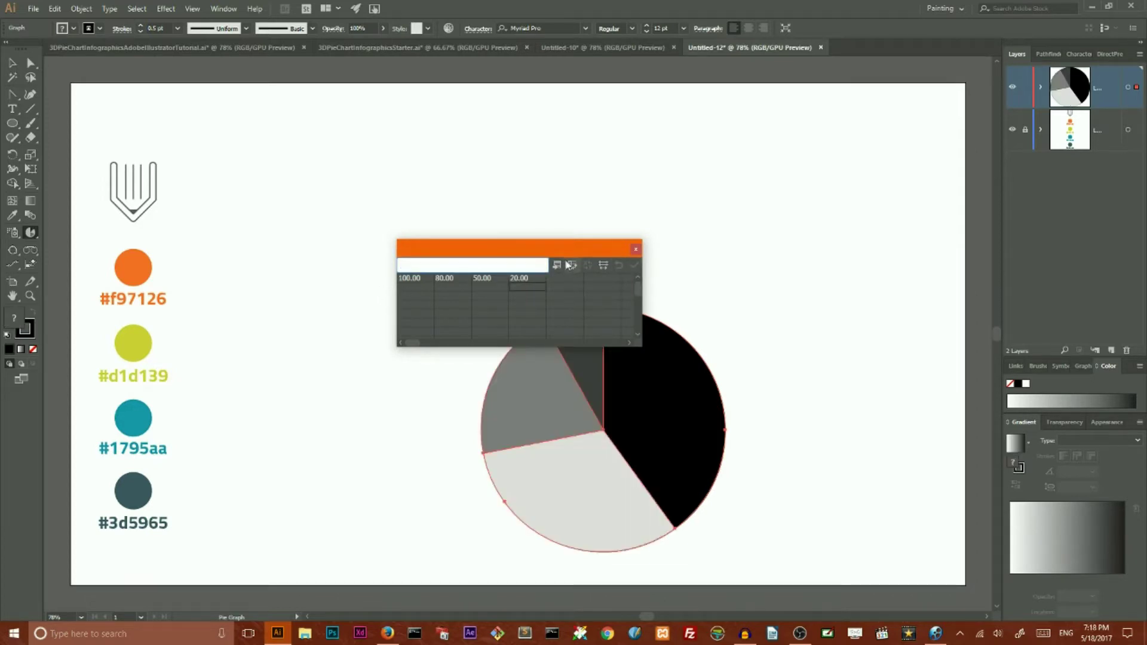
Step: Close the graph data and move the pie chart up and left toward the artboard's middle
drag(519, 246, 424, 189)
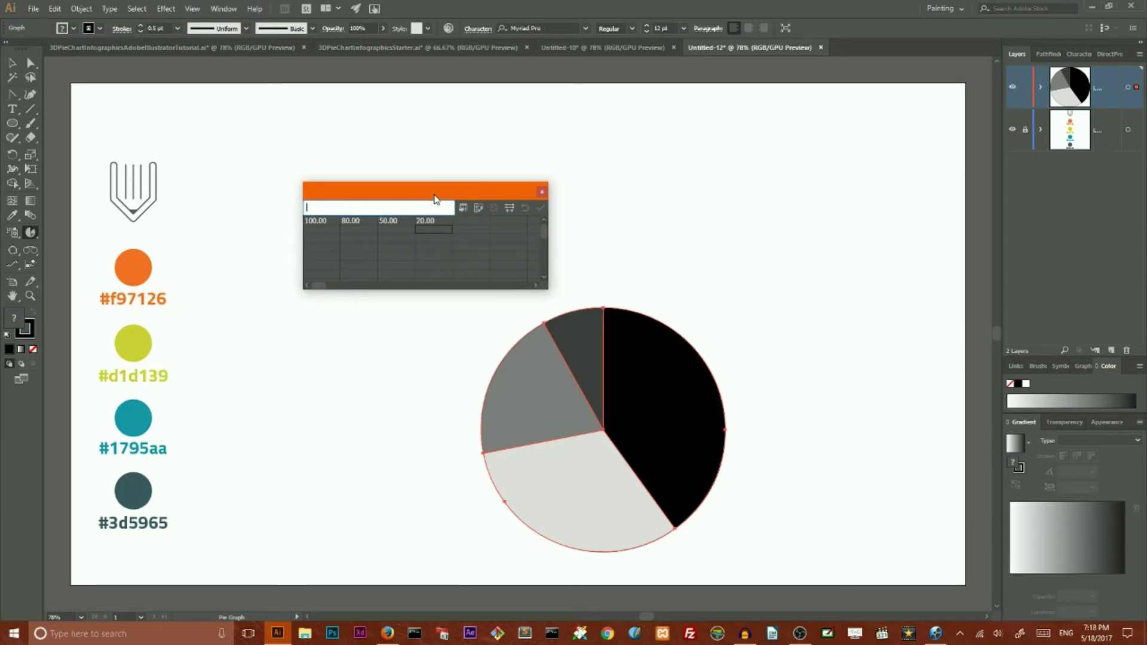
click(419, 205)
click(432, 221)
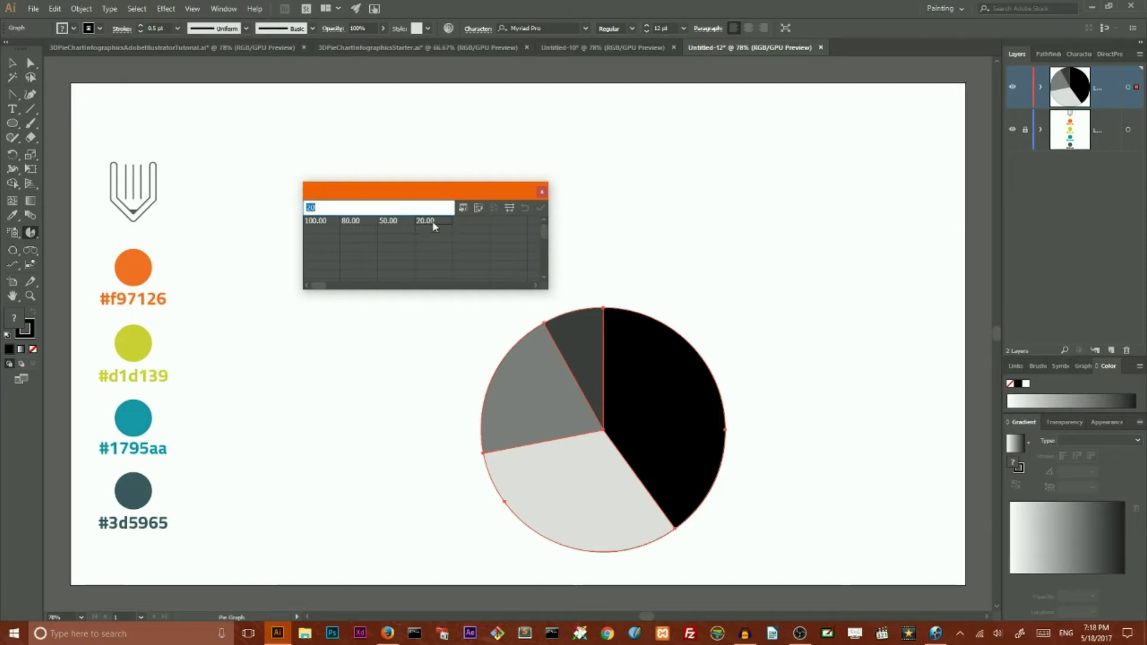
click(541, 196)
click(12, 62)
drag(590, 389, 489, 285)
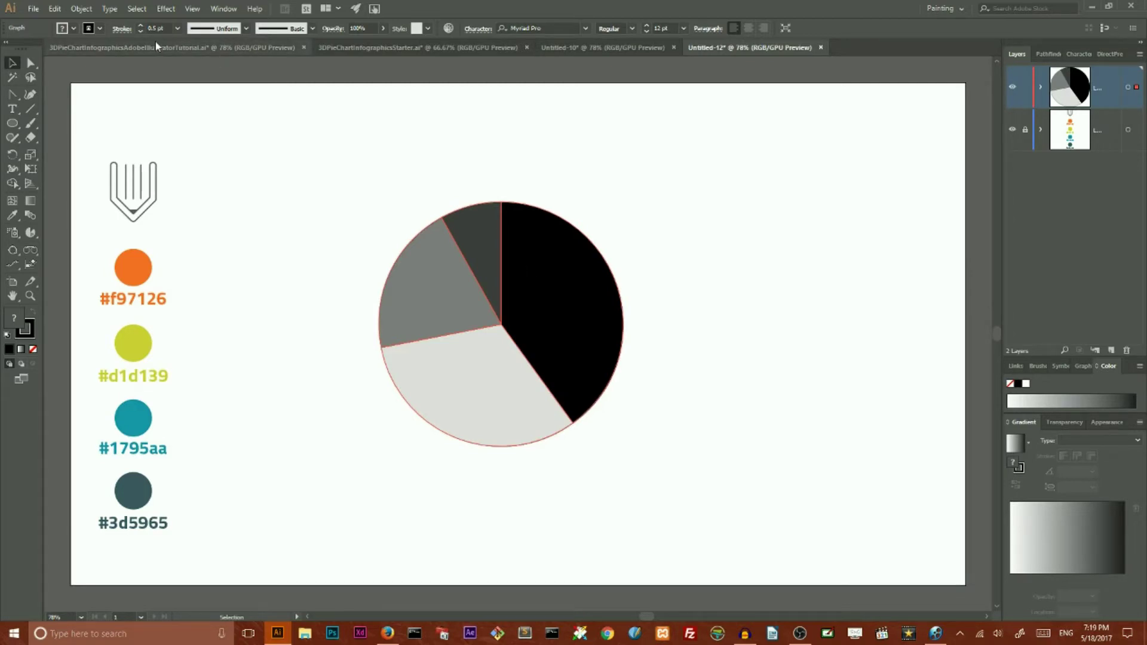
Step: Ungroup the pie graph into ordinary artwork, accepting the loss of its editable graph data
click(80, 9)
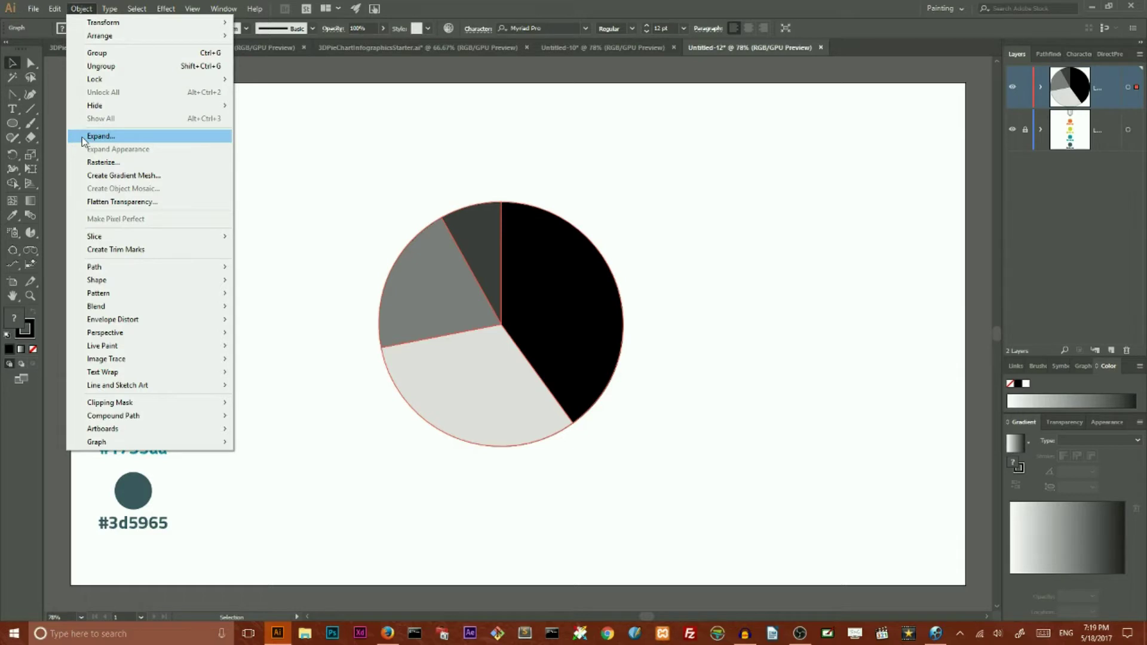
click(96, 136)
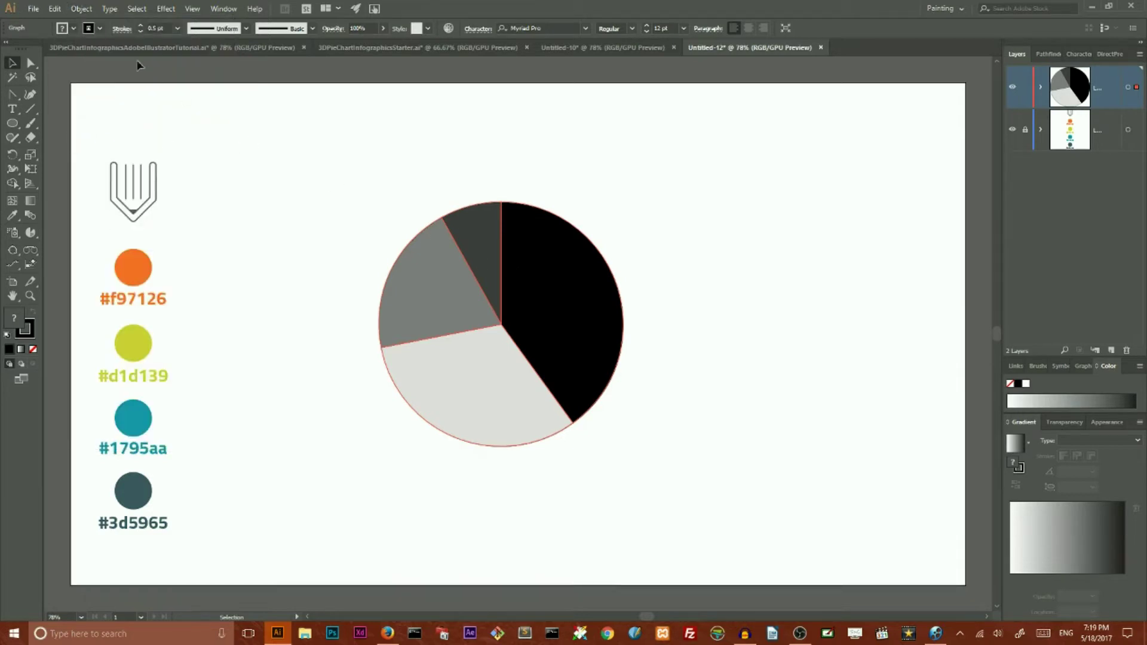
click(80, 9)
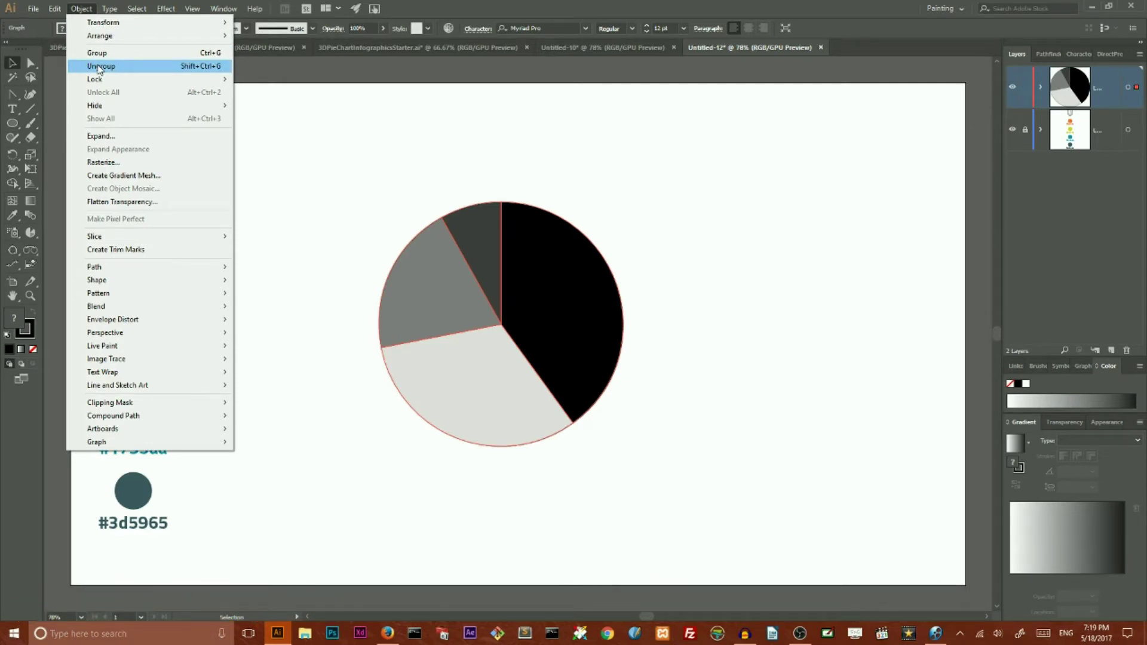
click(99, 67)
drag(571, 278, 512, 154)
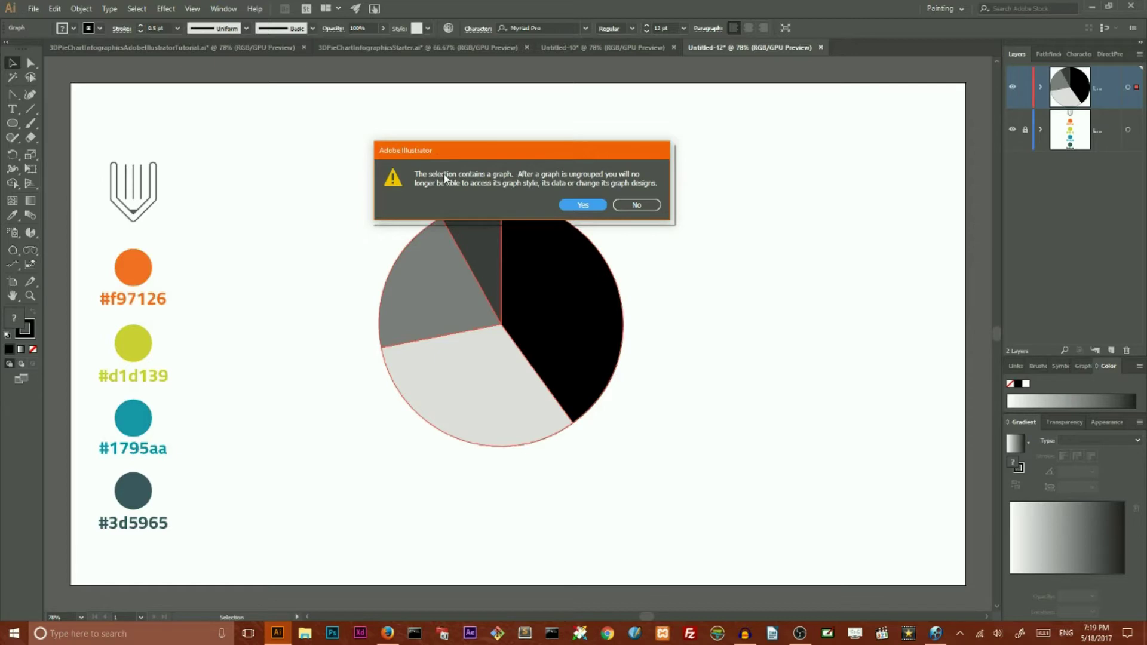
click(576, 206)
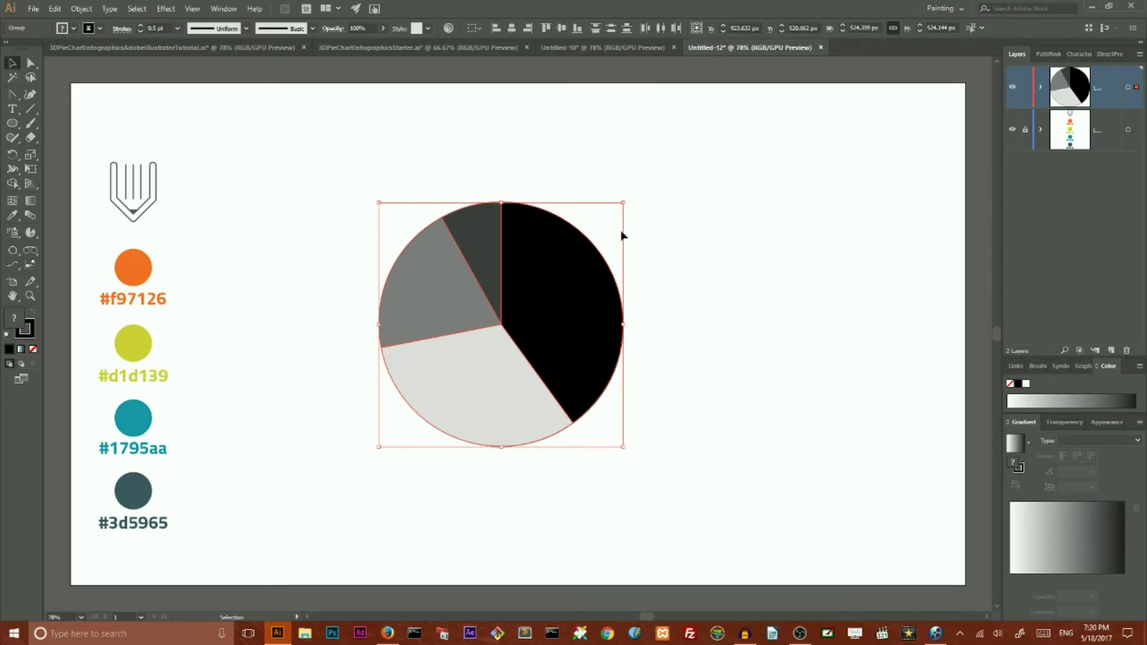
Step: Ungroup the pie artwork once more so its slices are separate, and select the black slice
right_click(541, 279)
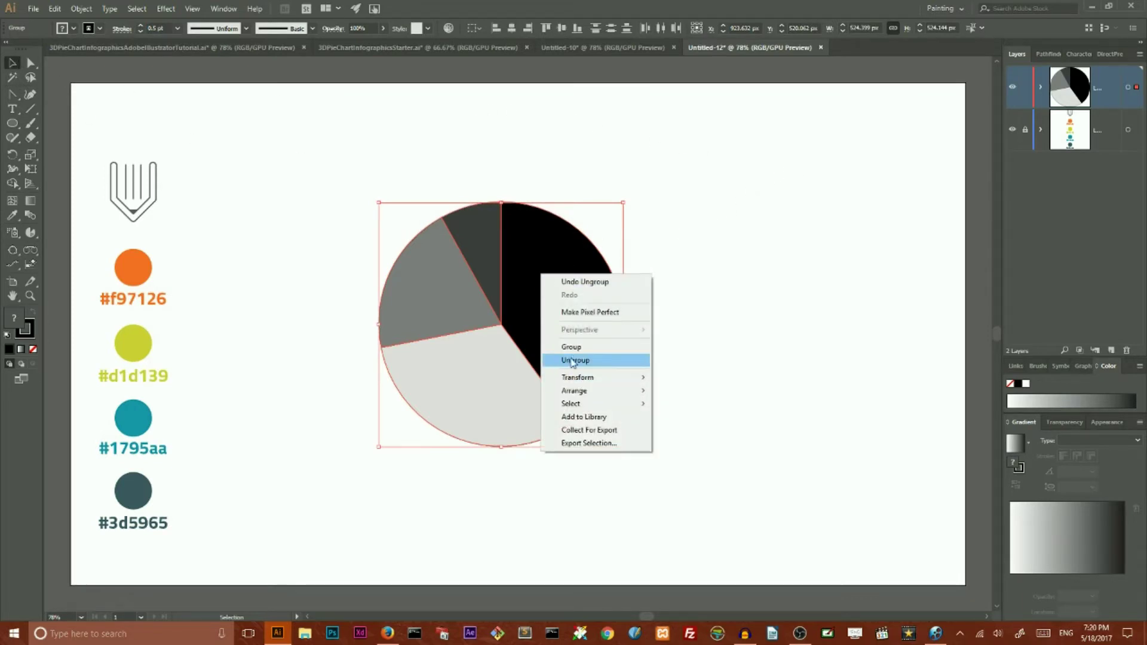
click(574, 362)
click(705, 275)
click(574, 296)
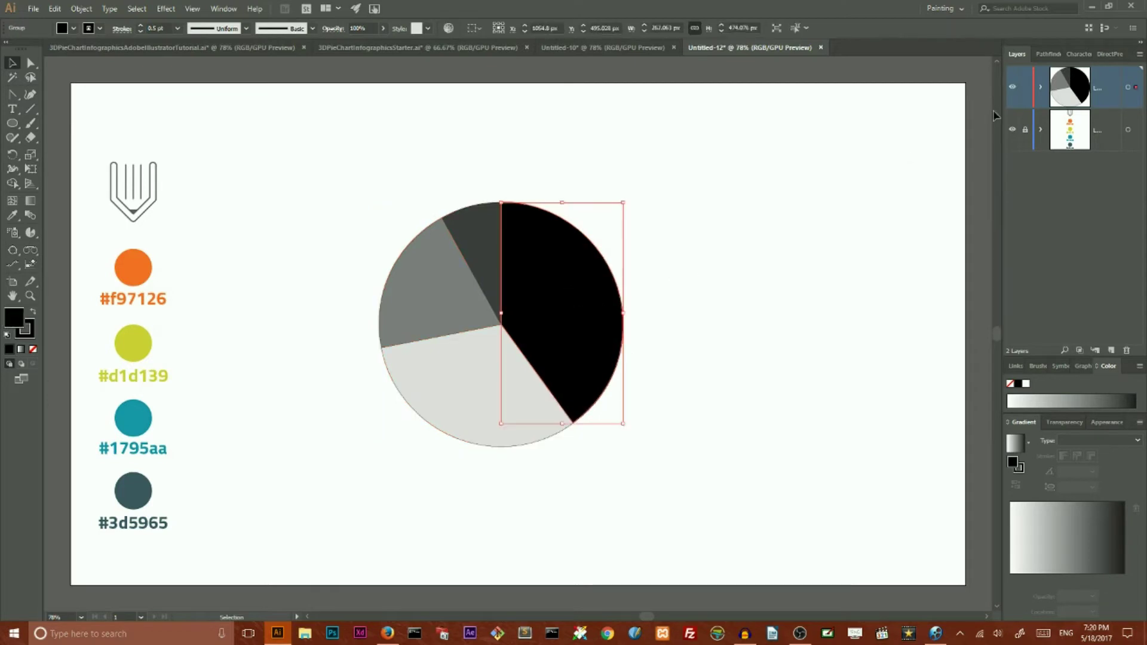
Step: Expand the pie's layer and delete the four empty objects listed above the slices
click(1040, 89)
scroll(1101, 274, down, 2)
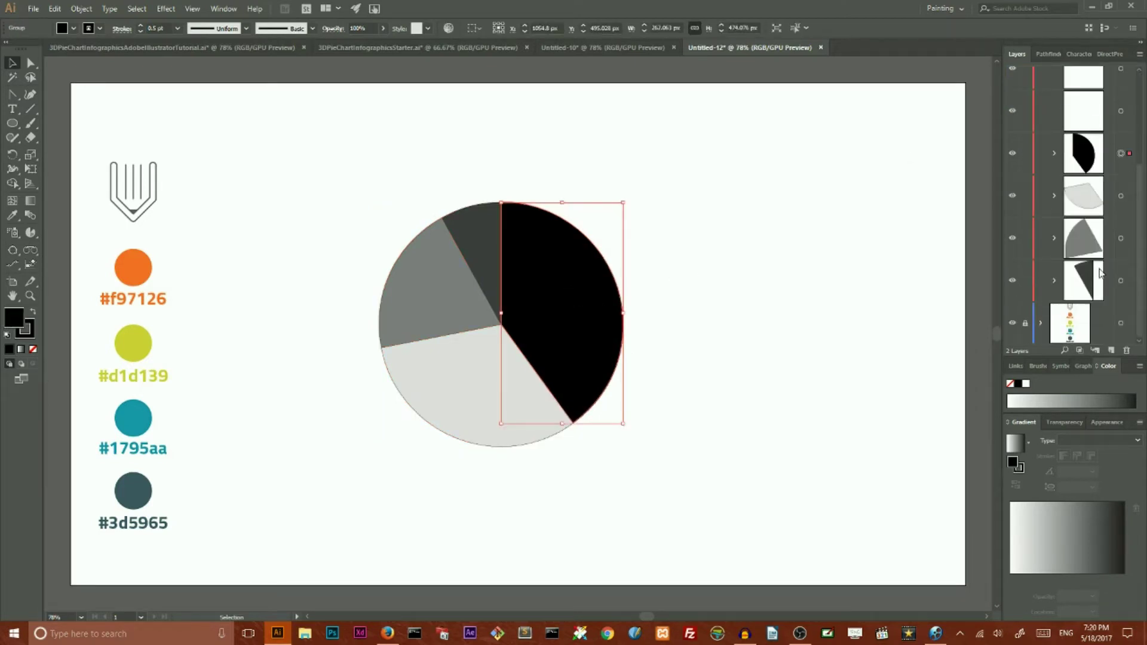
click(1102, 366)
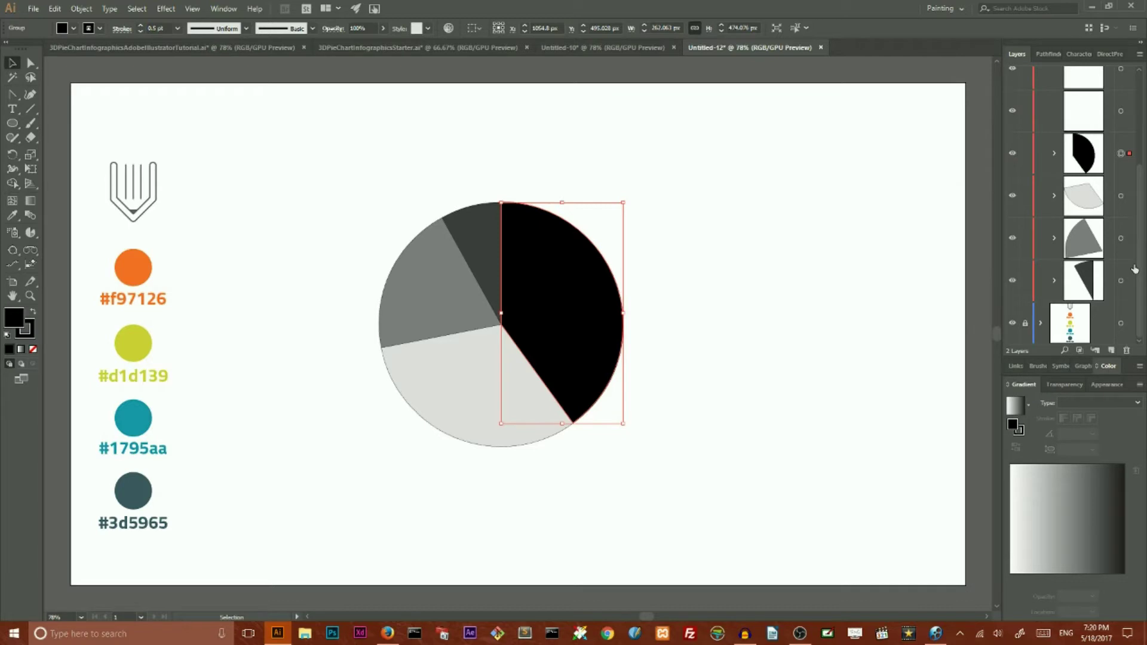
scroll(1135, 269, up, 2)
key(ctrl+shift+a)
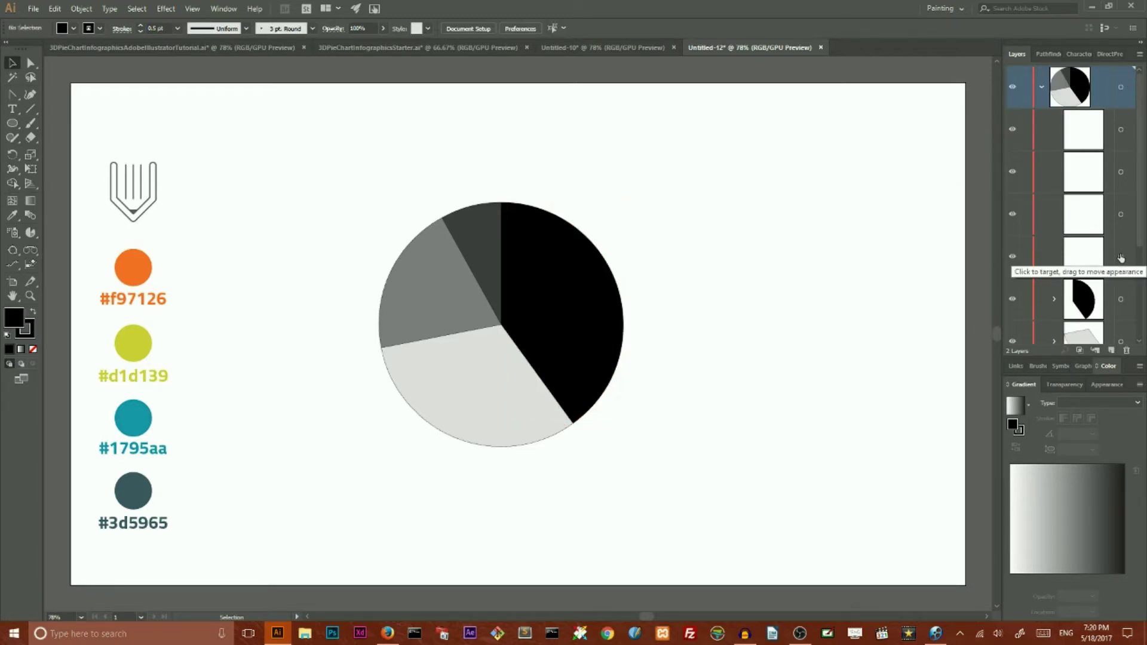
click(1107, 255)
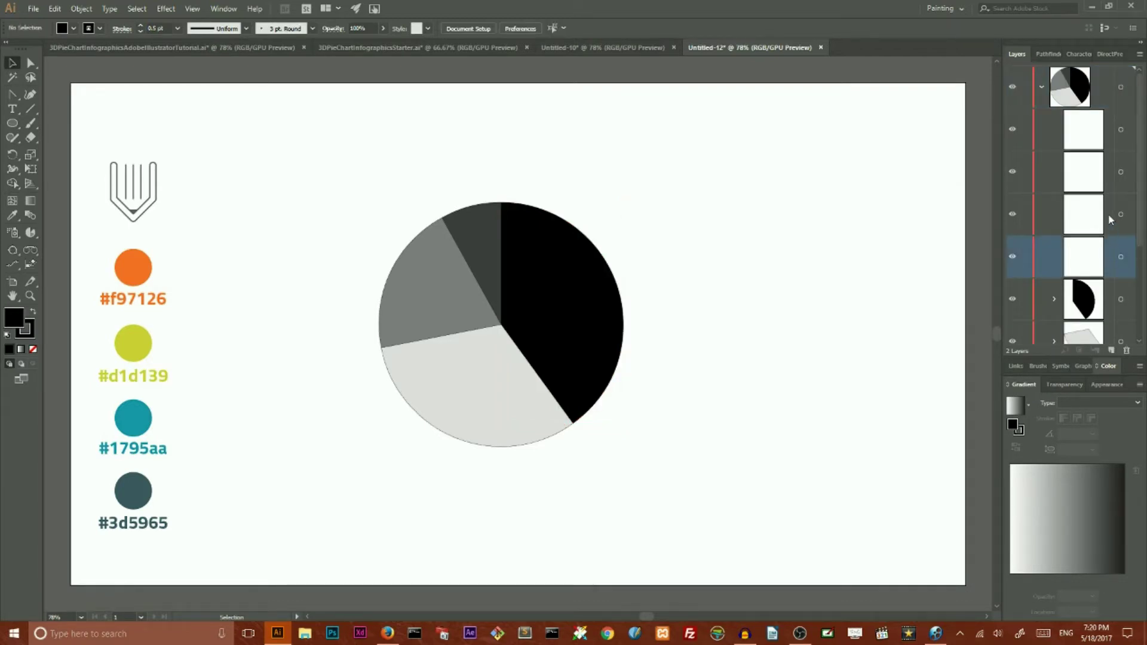
shift+click(1112, 128)
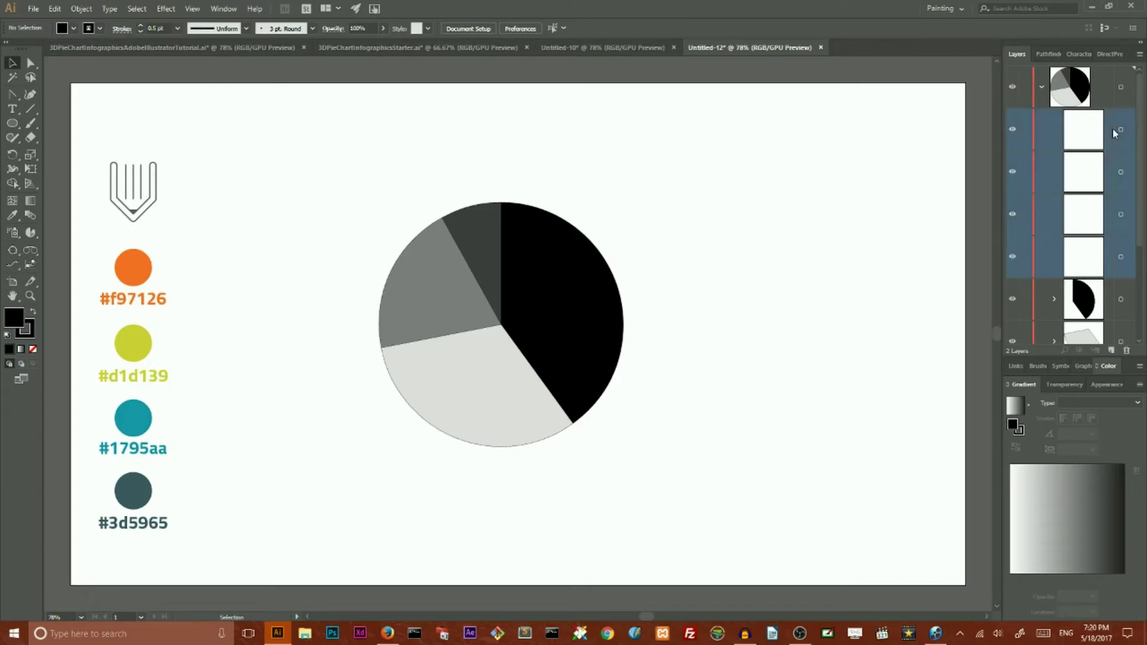
click(1126, 352)
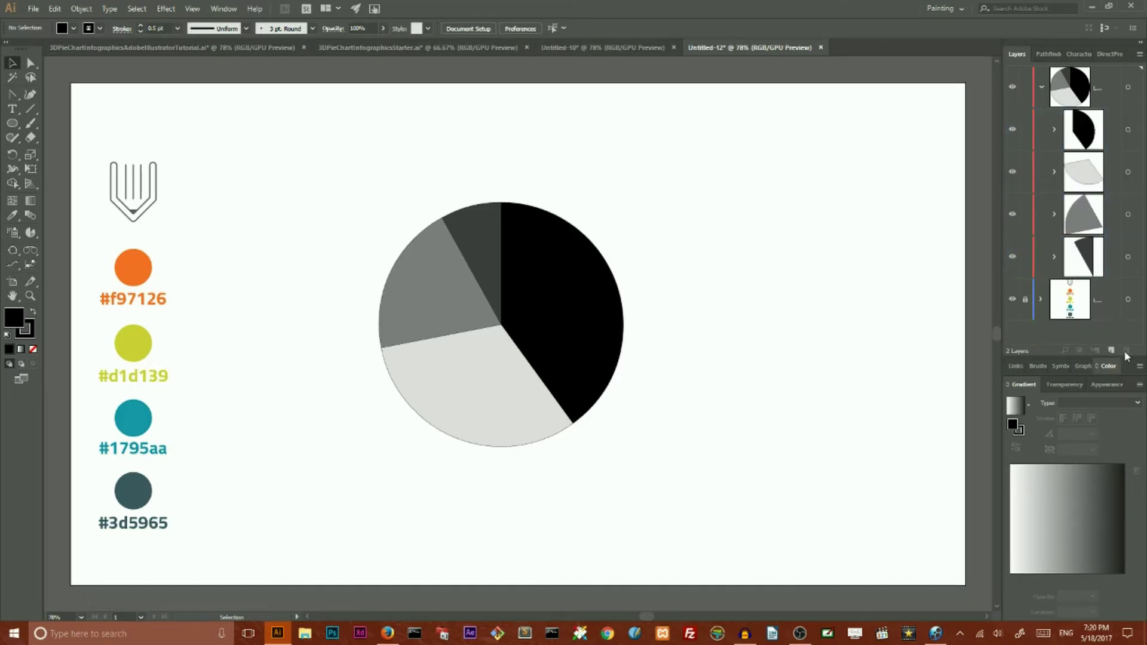
Step: Select all four slices, rotate the whole pie 90° counterclockwise and deselect it
click(566, 265)
drag(337, 161, 656, 524)
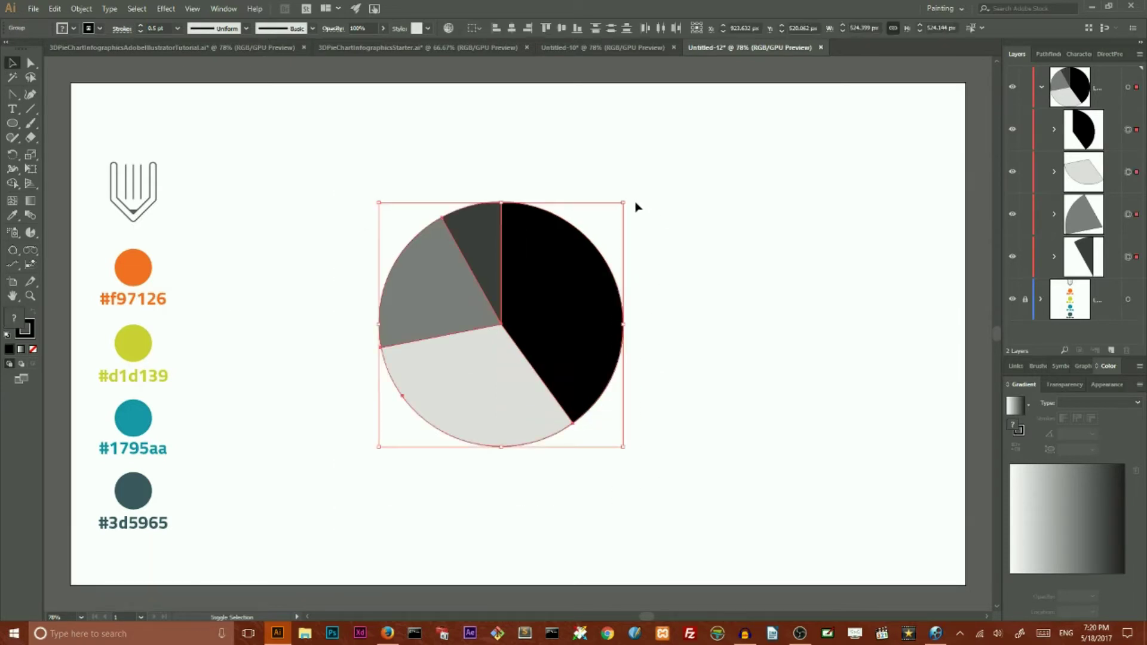
drag(627, 197, 425, 197)
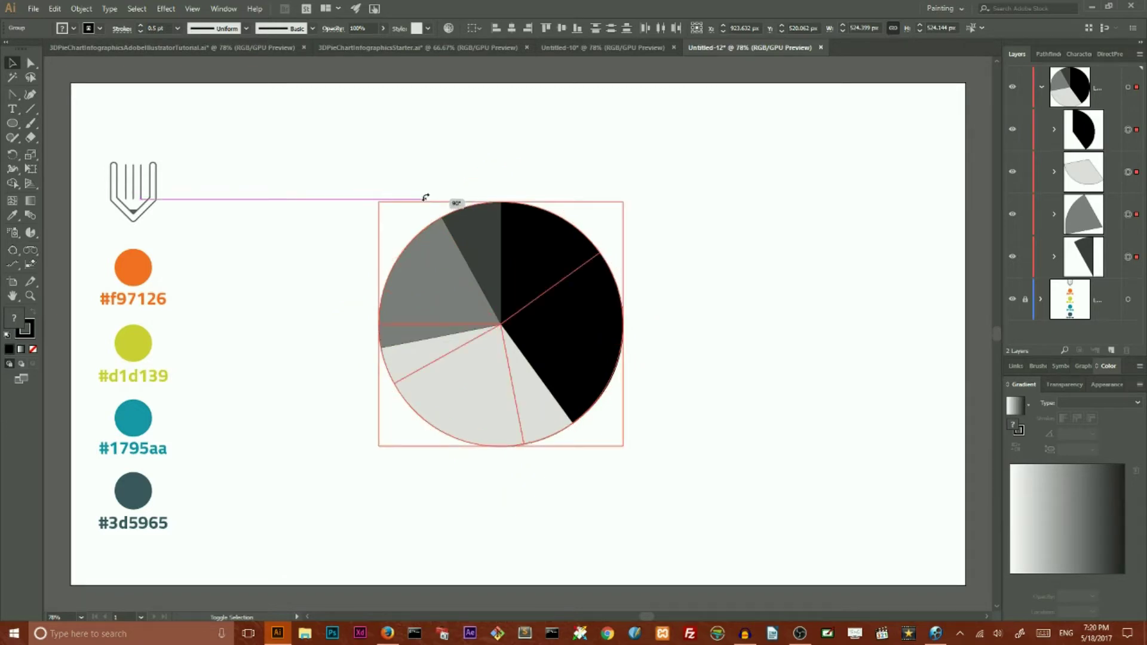
drag(426, 197, 426, 197)
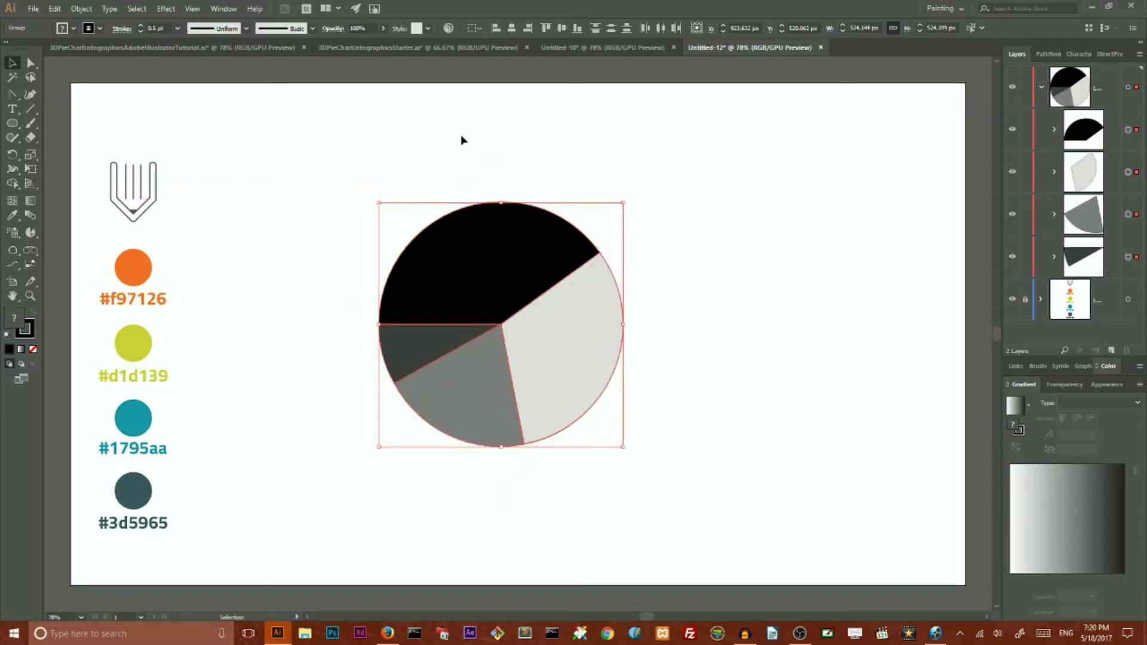
click(440, 135)
Step: Recolor the black slice with the orange #f97126 sample and the light gray slice with the lime #d1d139 sample
click(494, 249)
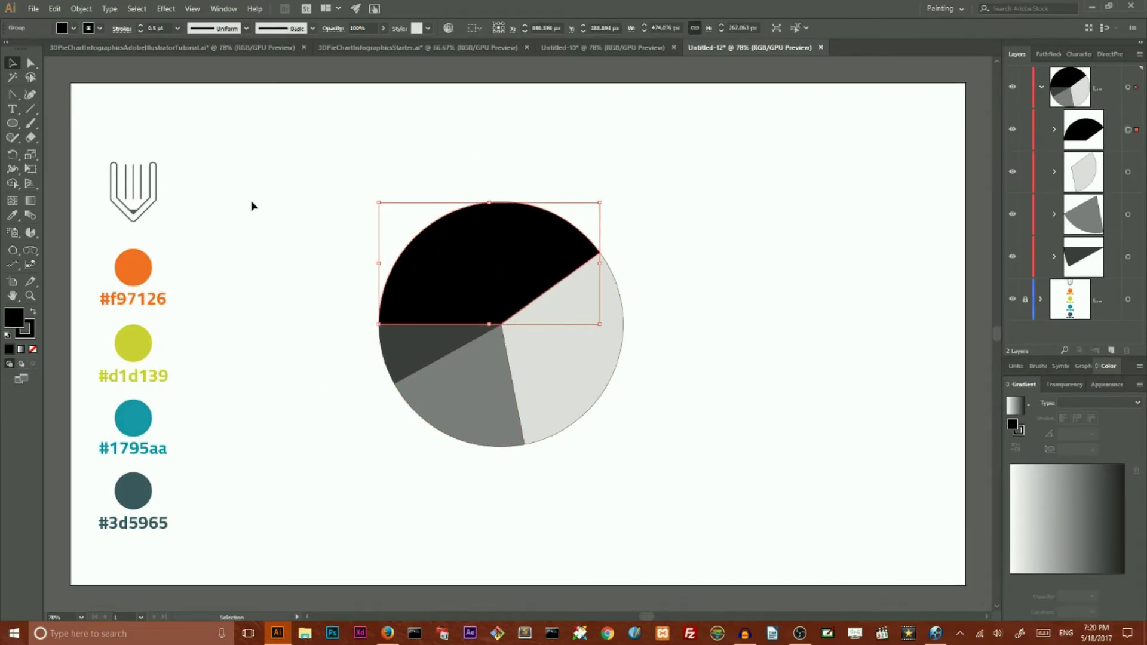
click(15, 217)
click(133, 263)
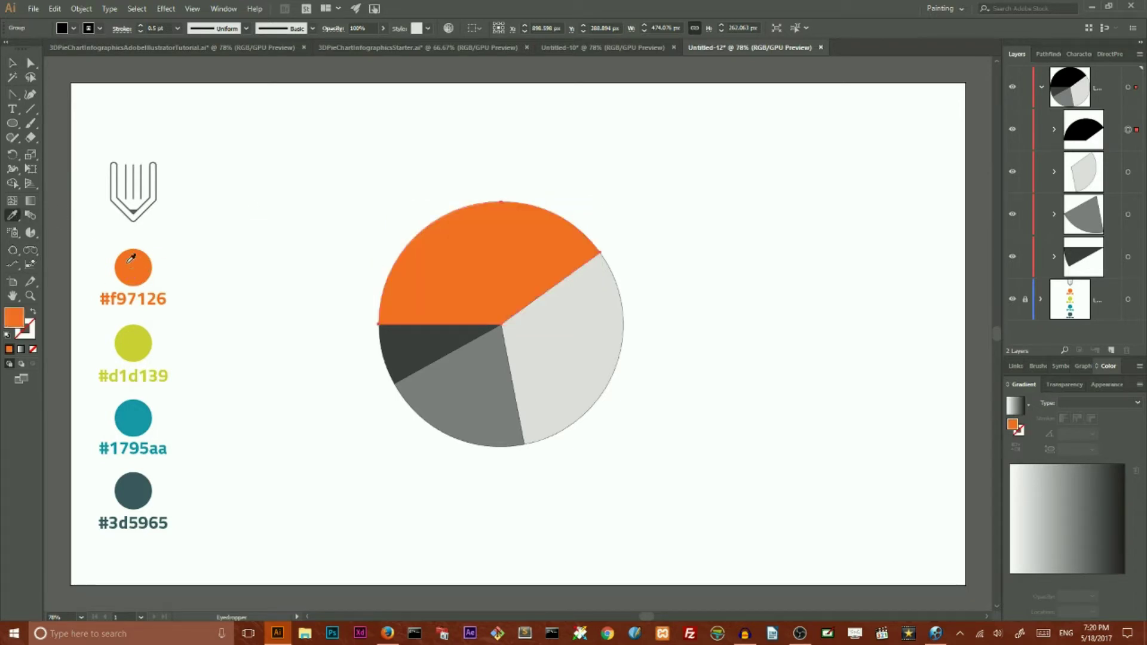
click(12, 63)
click(535, 357)
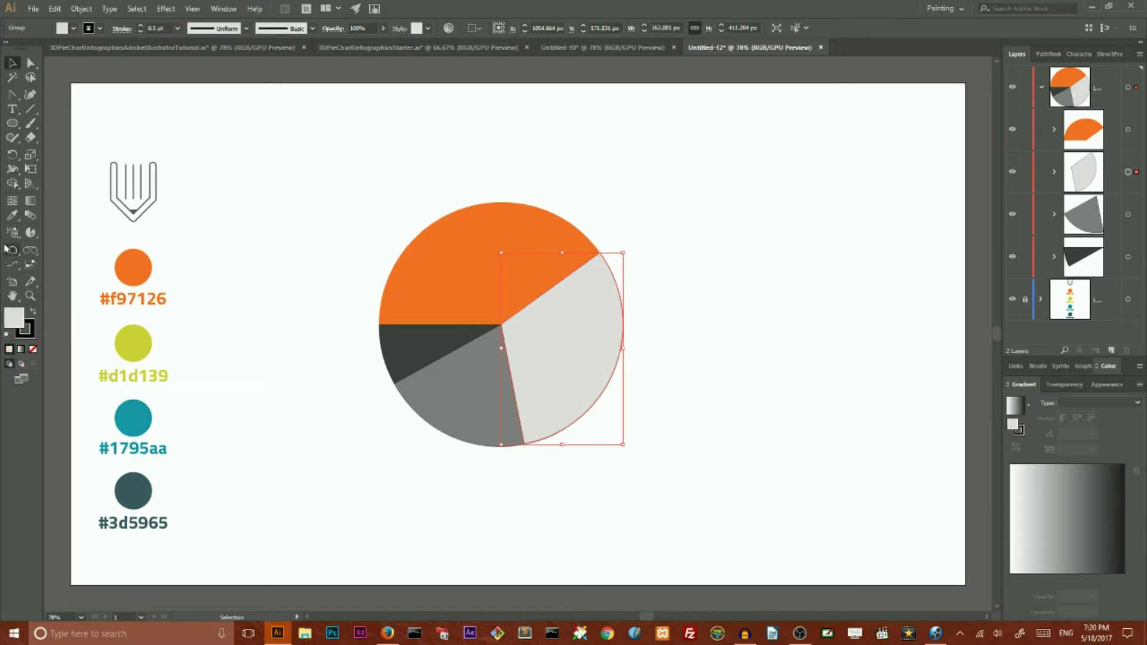
click(12, 216)
click(133, 343)
Step: Recolor the mid-gray slice with the teal #1795aa sample and the dark gray slice with the slate #3d5965 sample
click(12, 63)
click(474, 402)
click(12, 216)
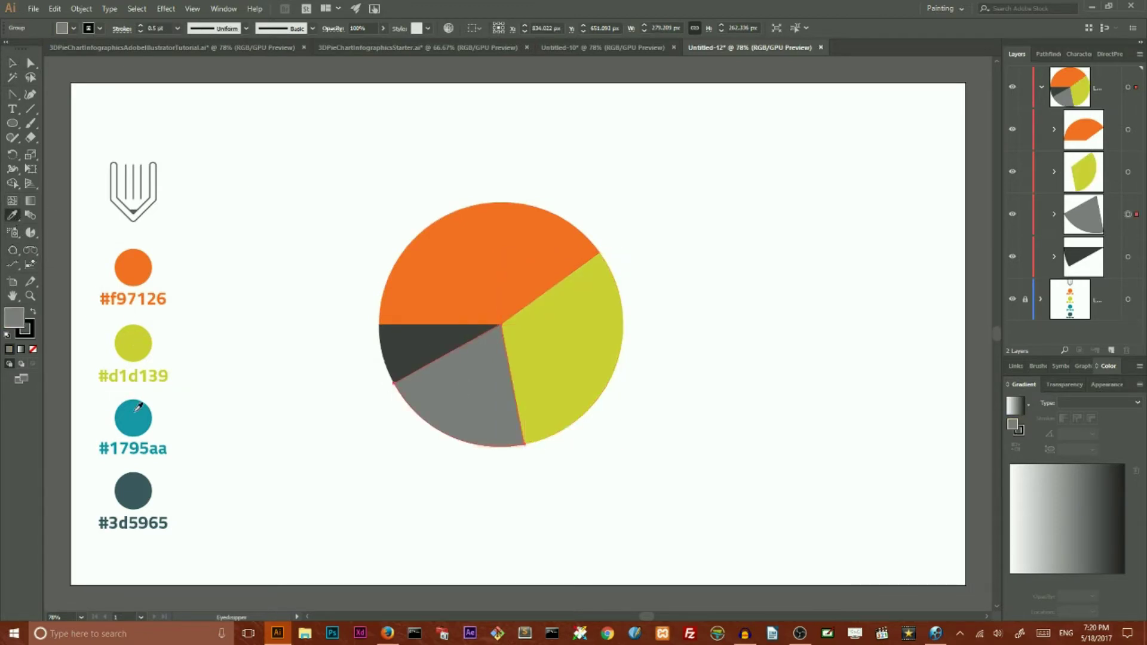
click(134, 419)
click(12, 63)
click(394, 353)
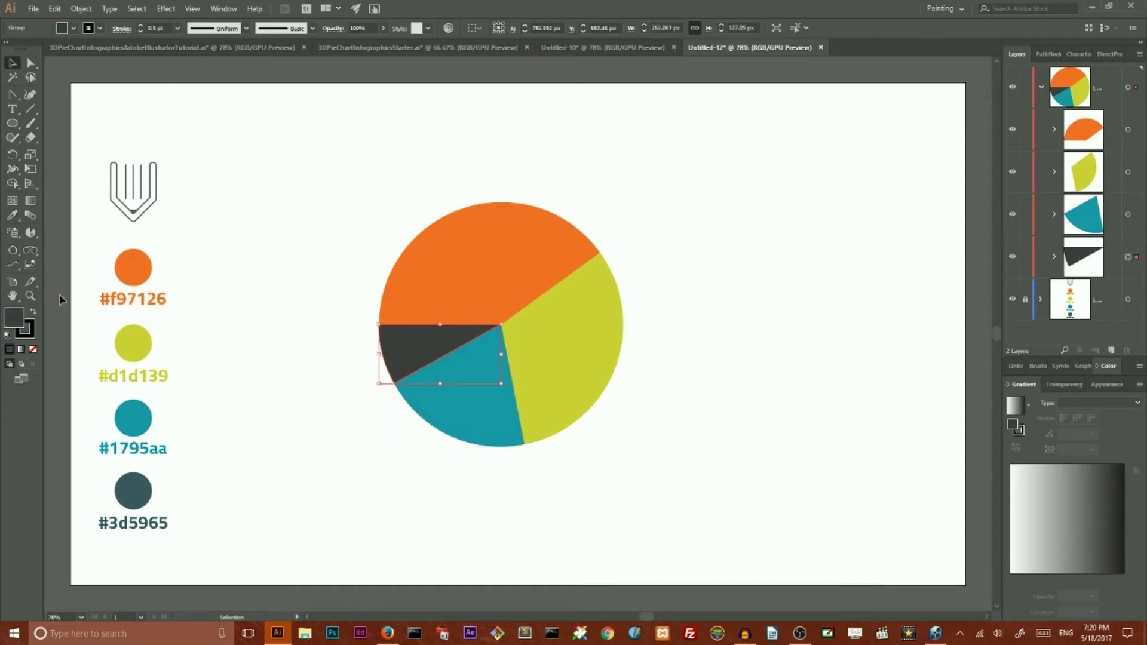
click(12, 217)
click(133, 491)
click(12, 63)
click(432, 161)
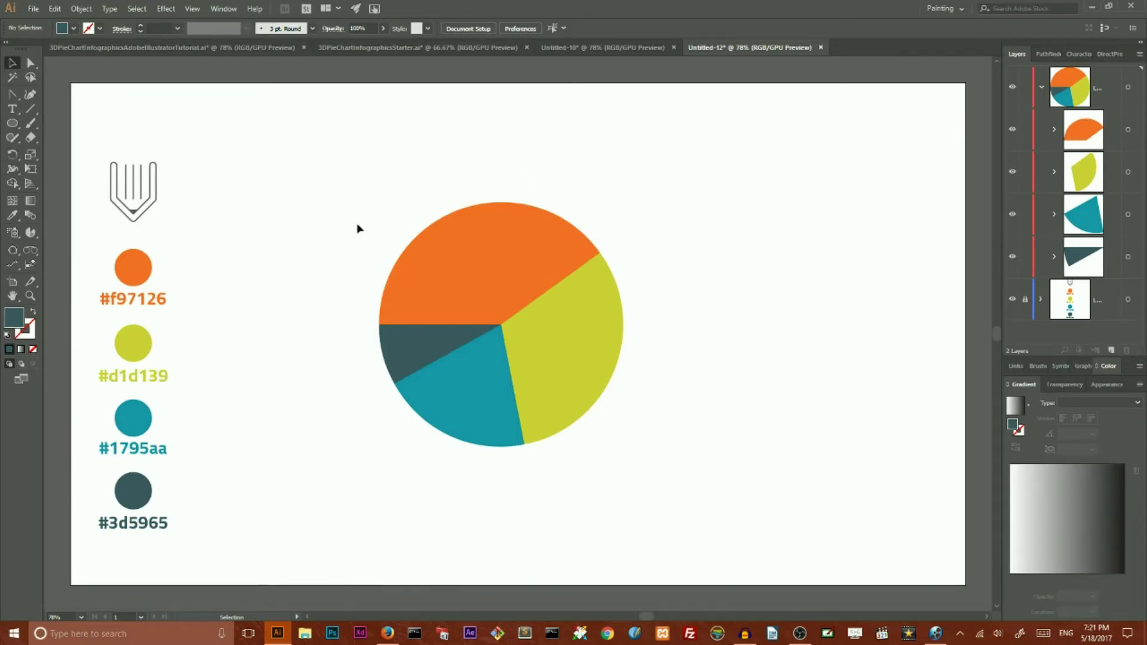
Step: Draw a circle about 138 px in diameter outward from the pie's center with the Ellipse tool
click(12, 123)
drag(12, 123, 86, 155)
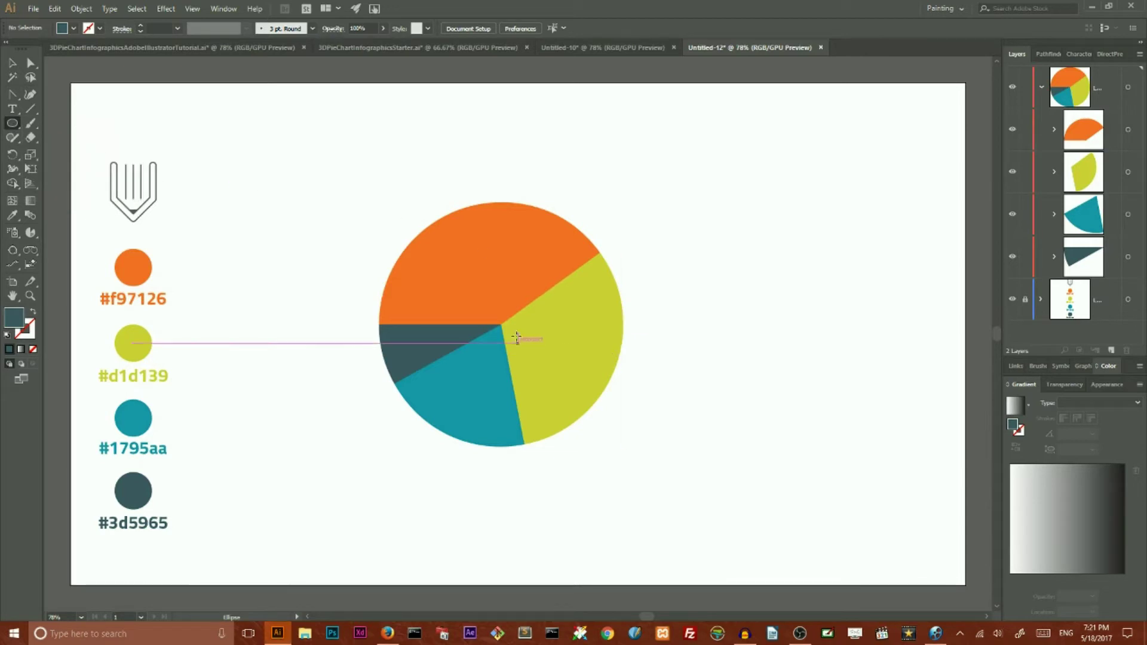
scroll(501, 323, up, 3)
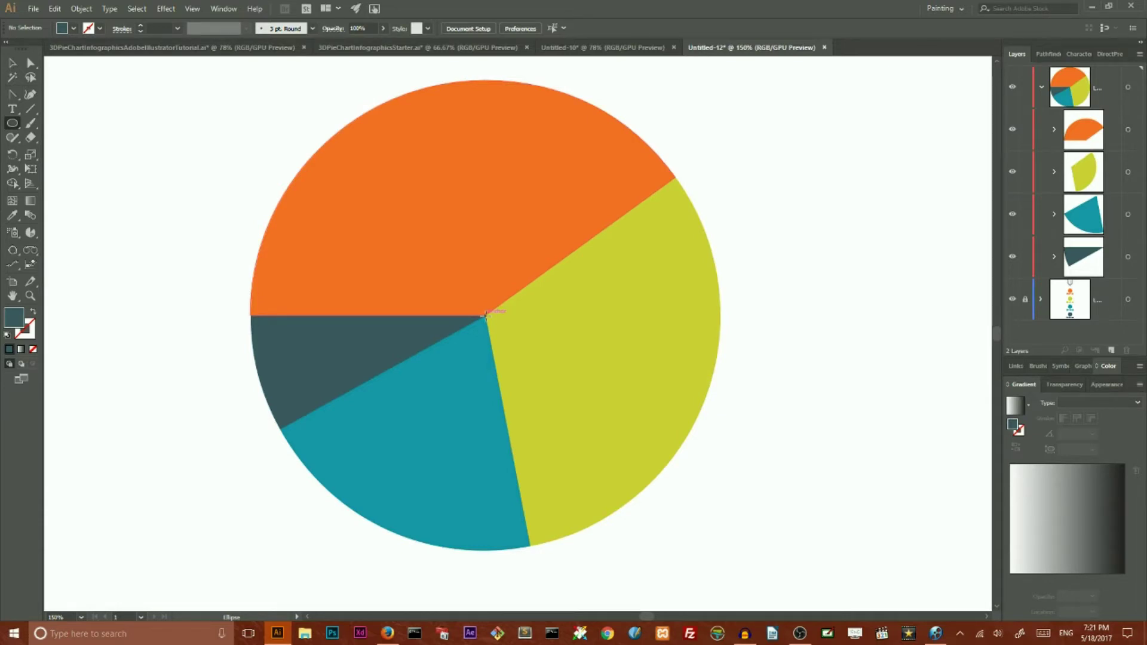
click(191, 9)
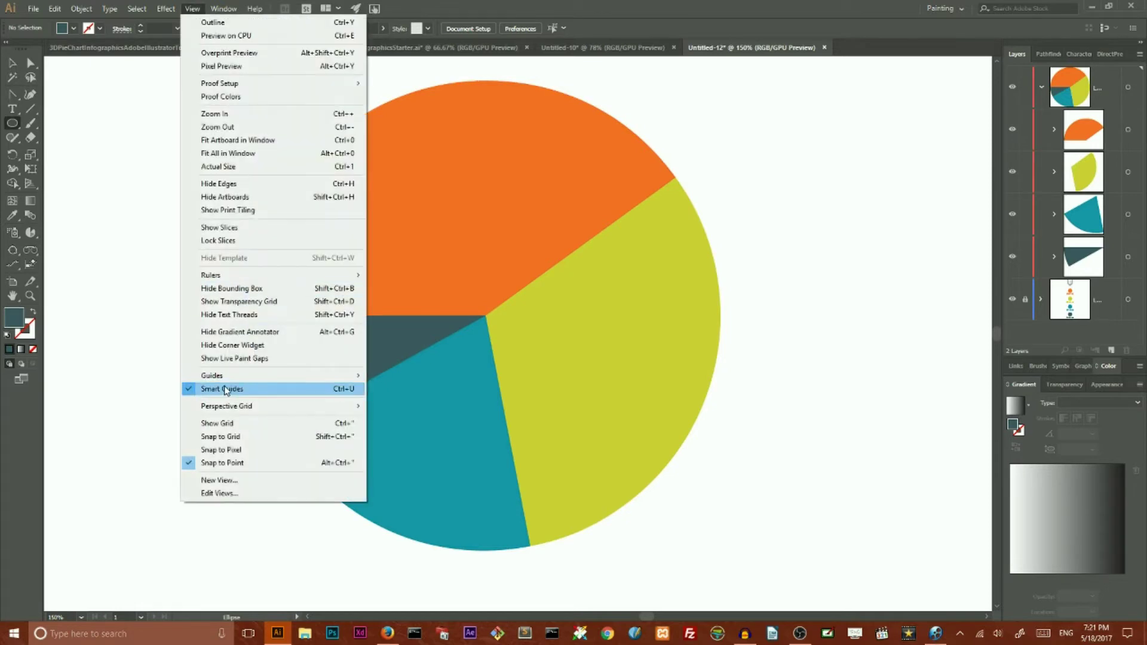
click(20, 132)
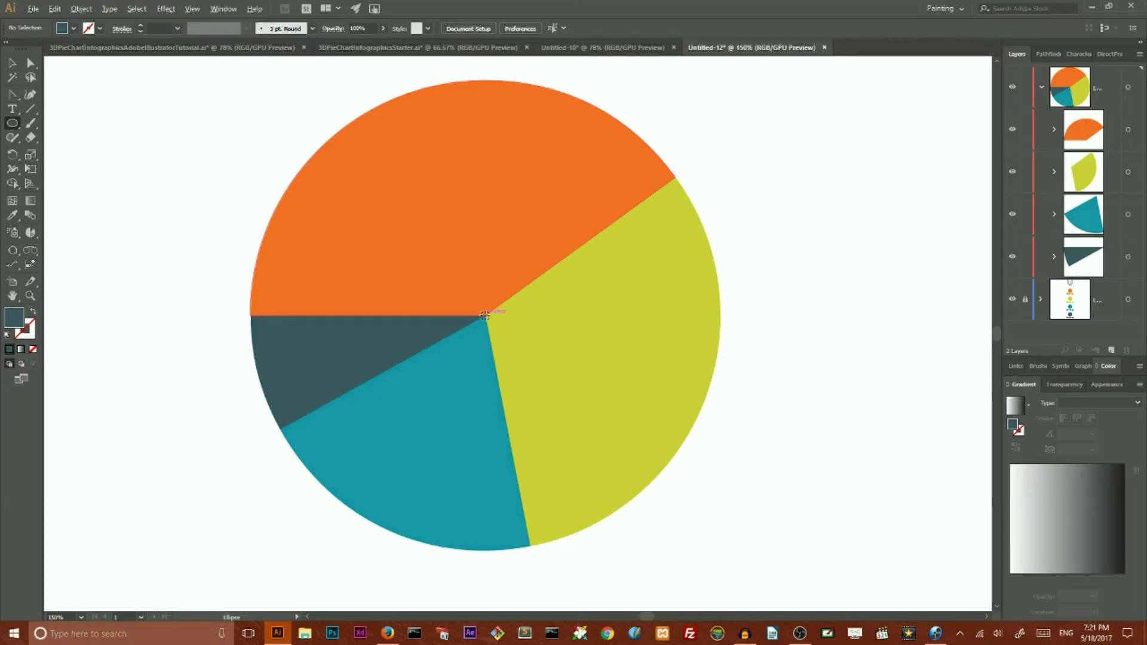
drag(485, 316, 522, 378)
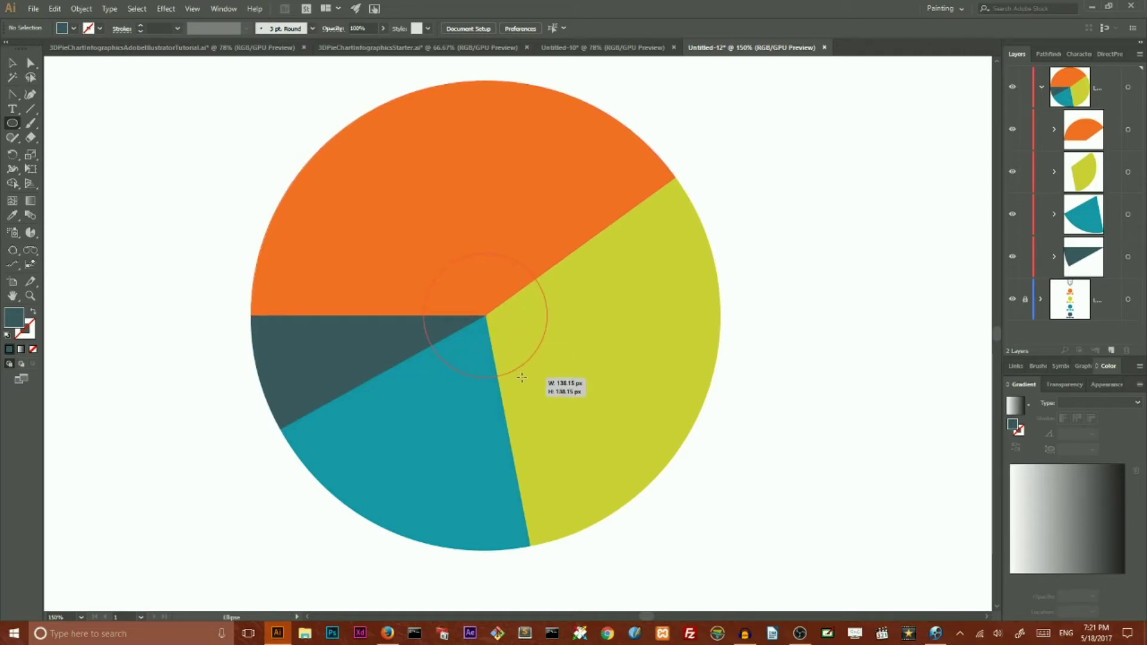
drag(522, 378, 522, 378)
Step: Select the circle and all slices, split the circle into four inner wedges with the Shape Builder tool, and deselect
click(12, 63)
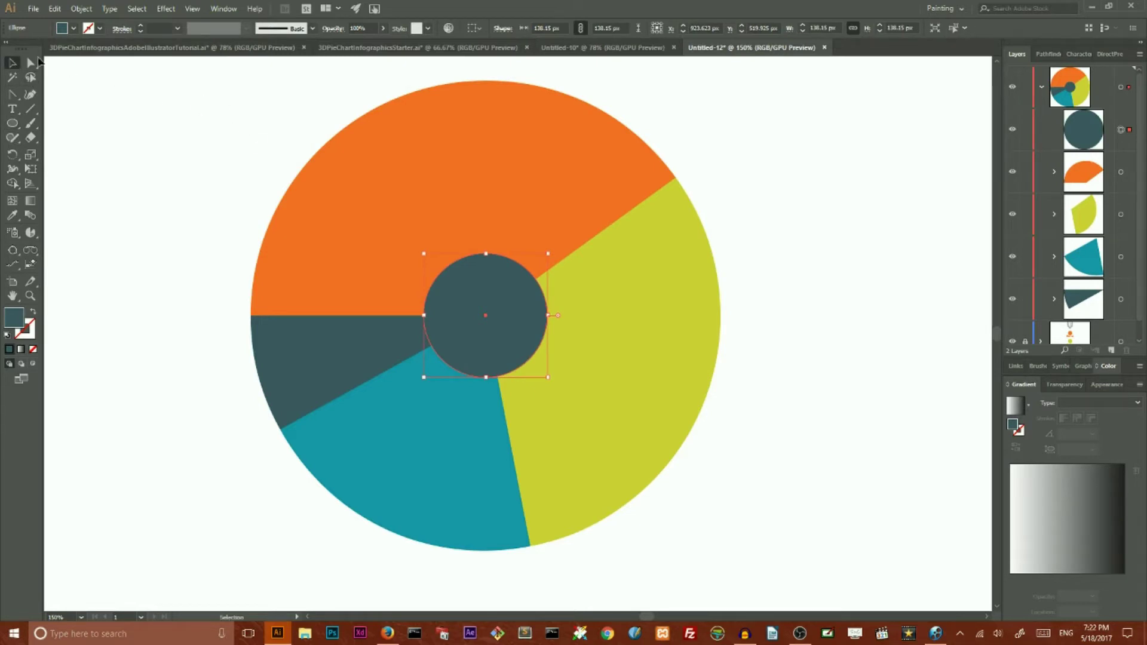
drag(212, 96, 790, 536)
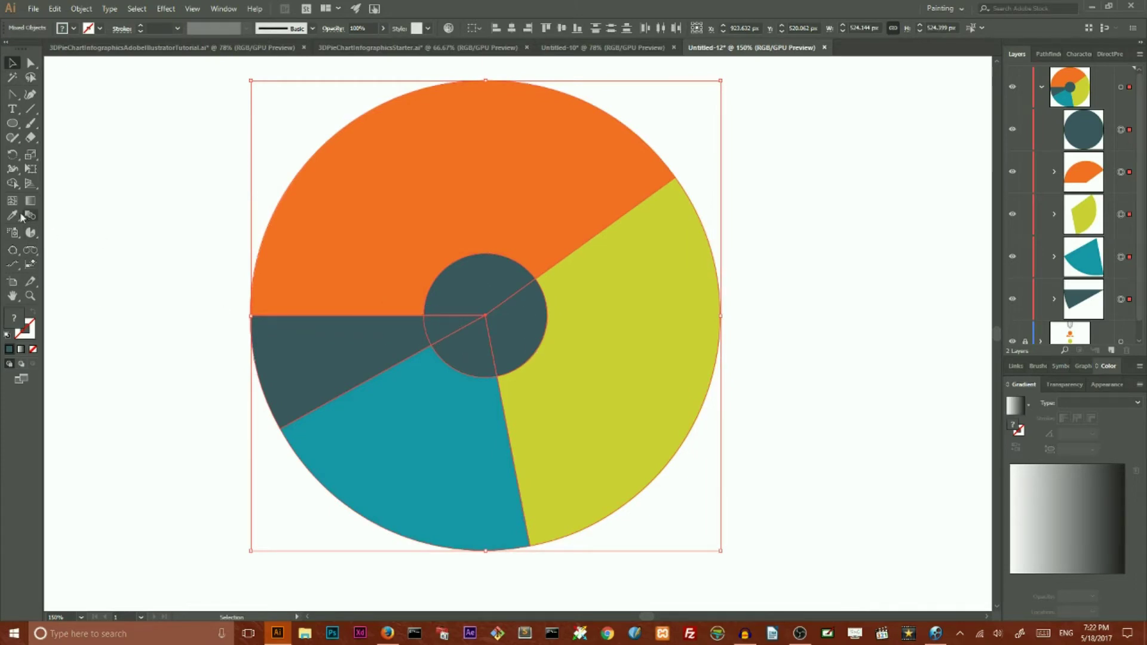
click(14, 184)
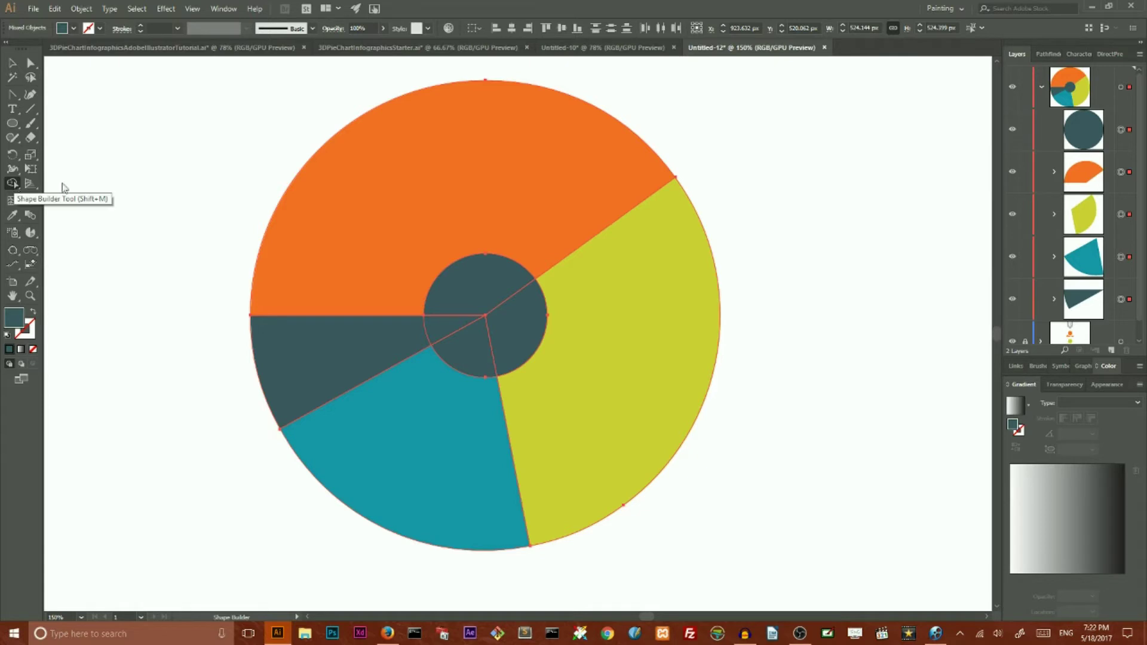
click(475, 284)
click(515, 327)
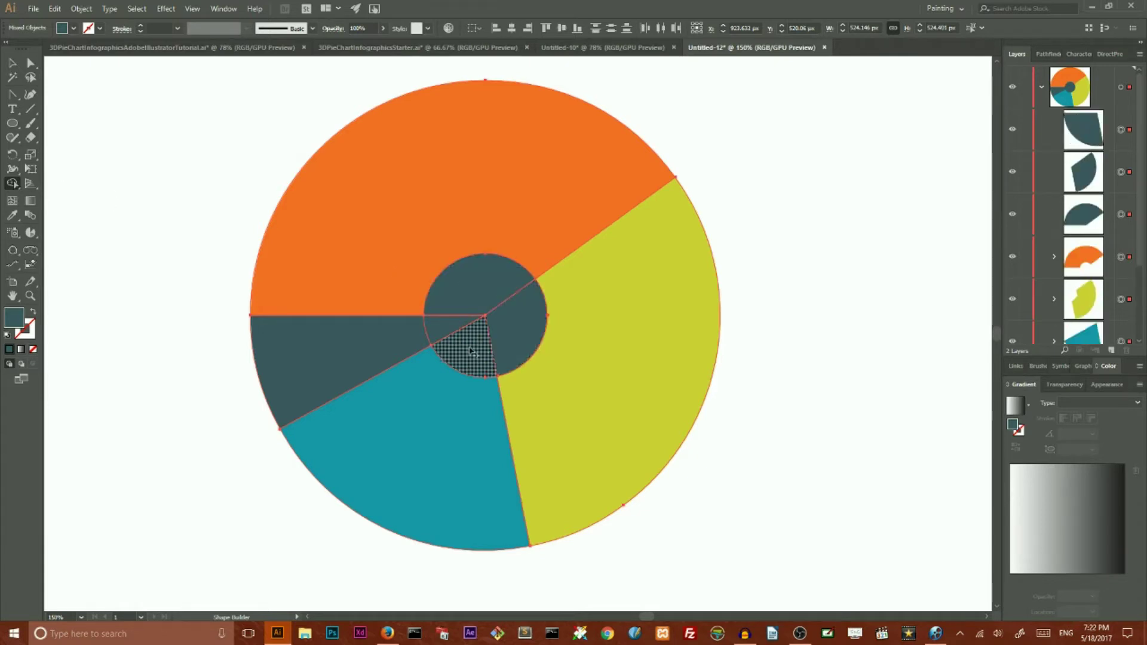
click(471, 351)
click(449, 328)
click(12, 62)
key(ctrl+shift+a)
Step: Match the inner wedges beside the orange and lime slices to those slices' colors with the Eyedropper
click(441, 280)
click(12, 215)
click(287, 197)
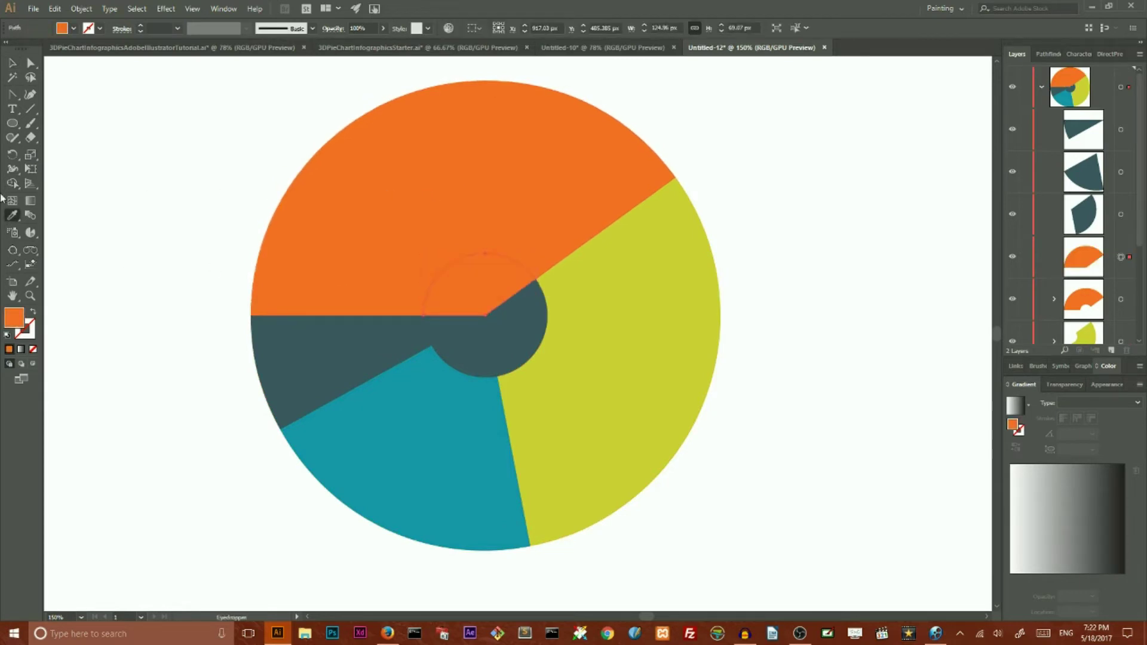
click(12, 62)
click(526, 329)
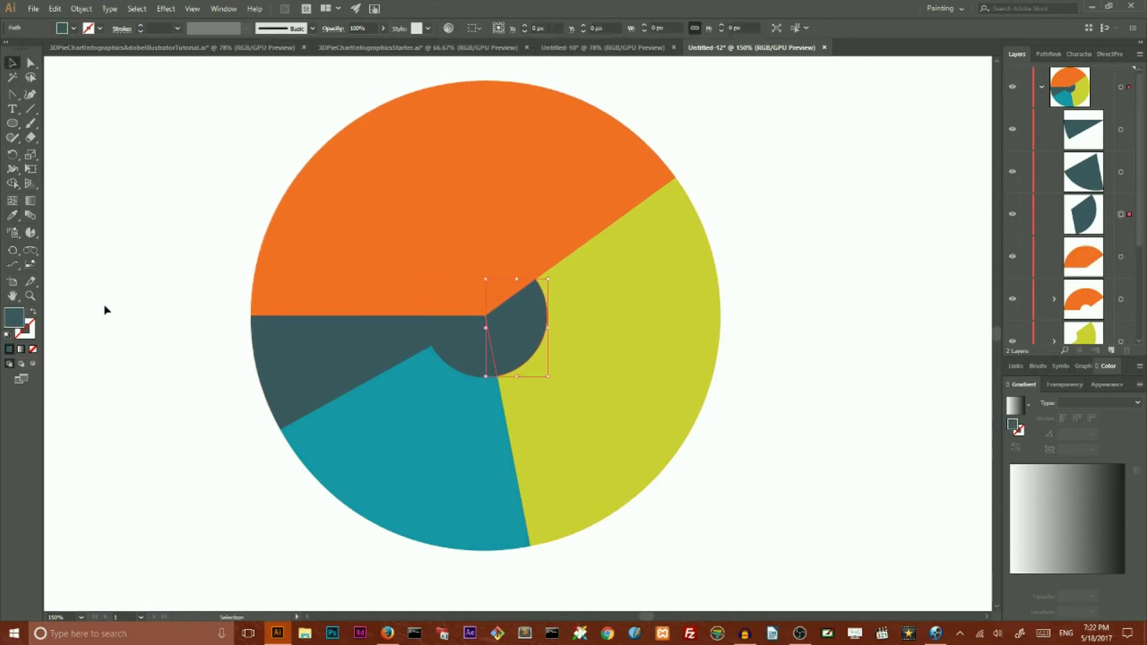
click(12, 215)
click(599, 366)
Step: Match the remaining two inner wedges to the adjoining teal and dark slate slices with the Eyedropper
click(11, 62)
click(462, 345)
click(12, 217)
click(410, 449)
click(12, 63)
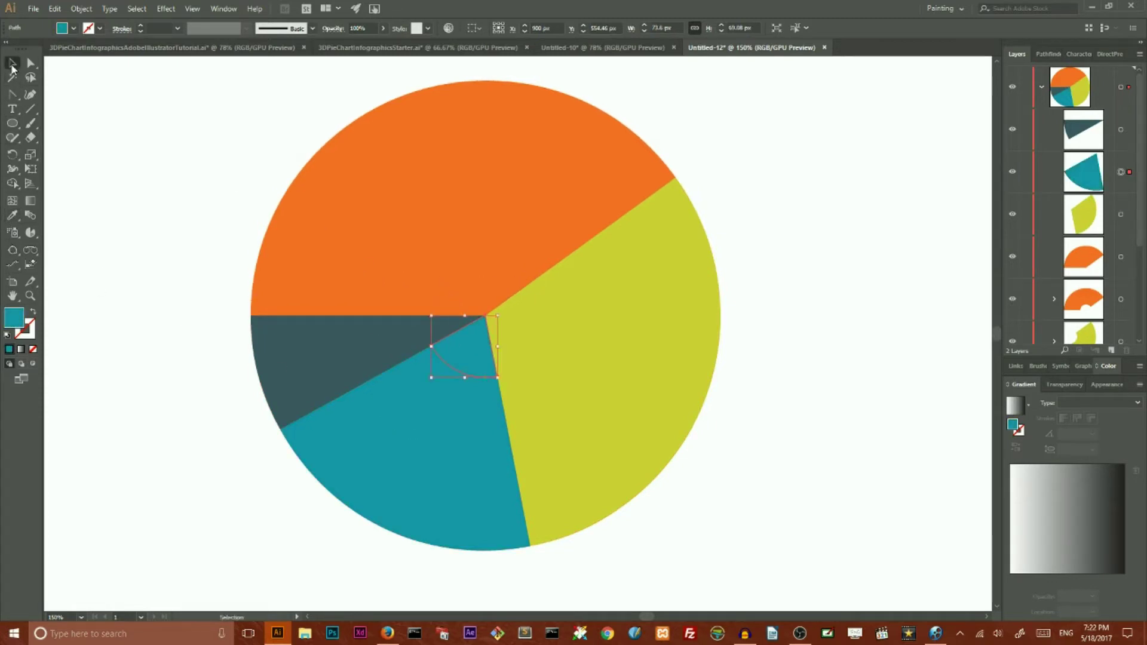
click(445, 321)
click(12, 216)
click(358, 388)
click(12, 62)
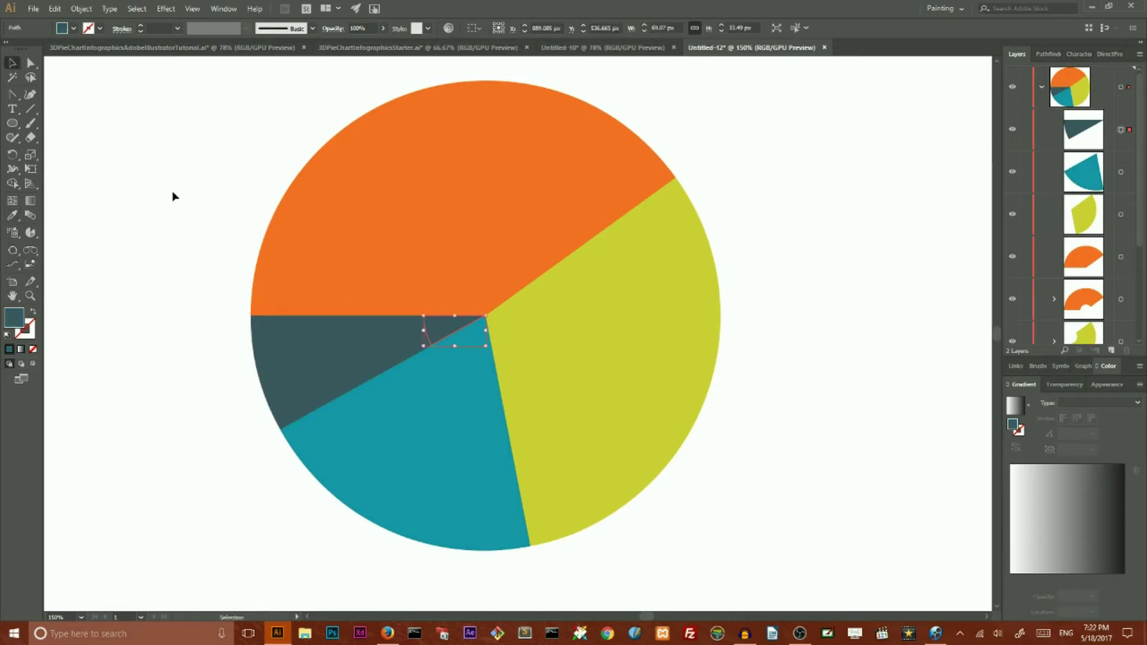
Step: Select all four inner wedges and open Recolor Artwork on the color wheel with the harmony colors linked
shift+click(502, 295)
shift+click(460, 362)
shift+click(525, 333)
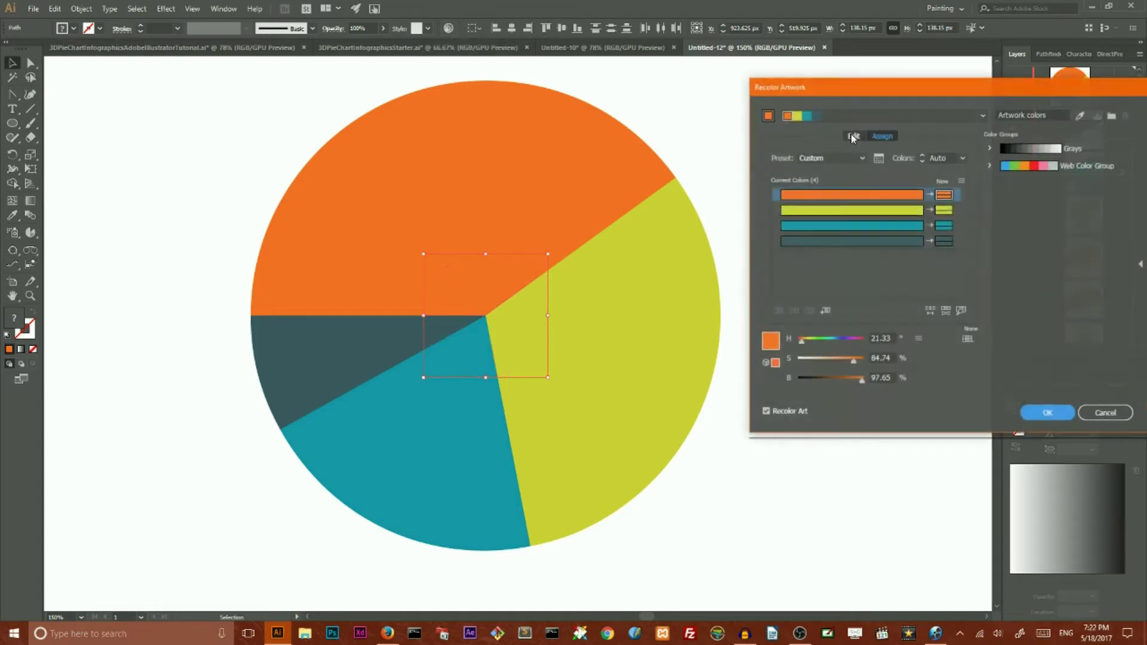
drag(865, 91, 754, 91)
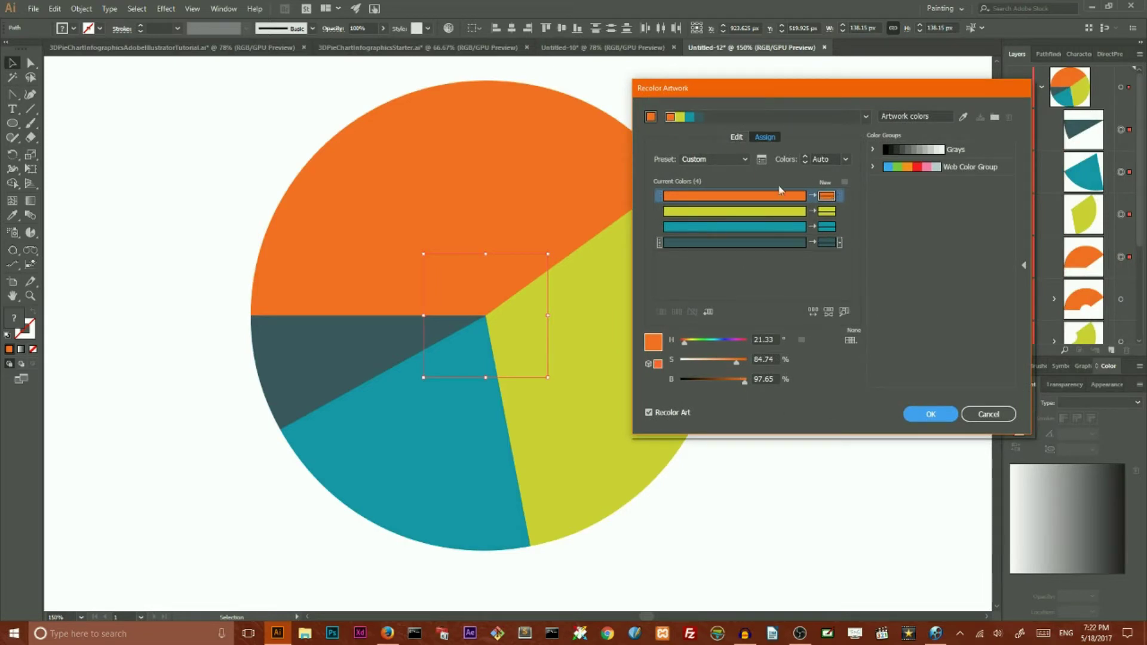
click(737, 137)
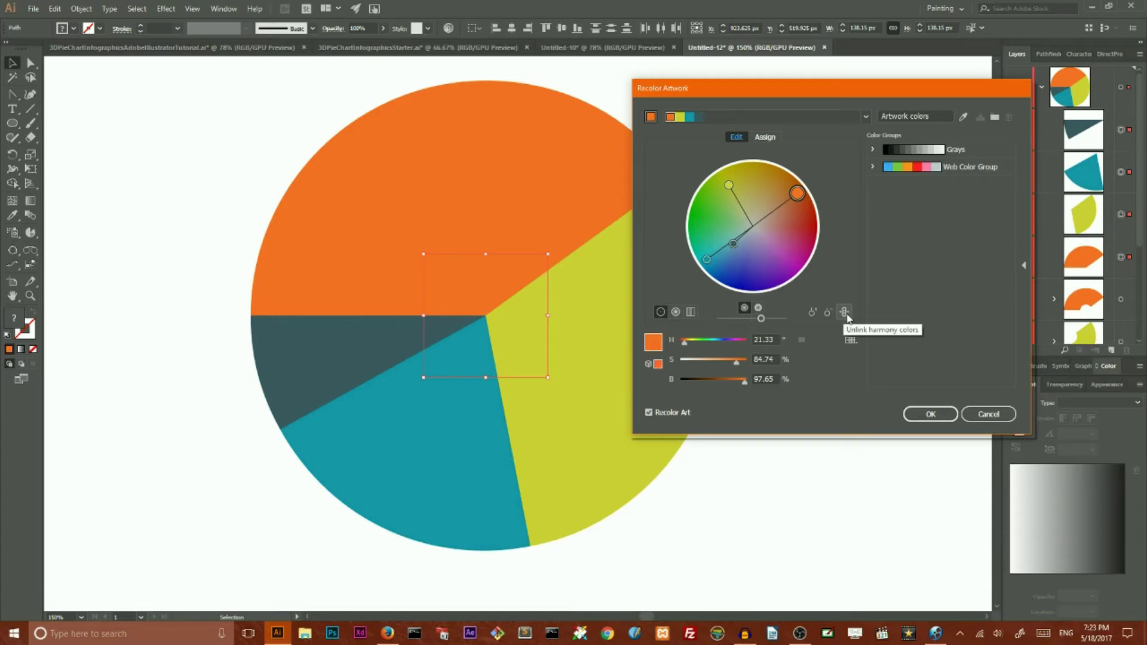
Step: Darken the inner wedges by setting the orange's brightness to 90% and saturation to 89%, and apply the recoloring
click(765, 378)
text(91)
key(Return)
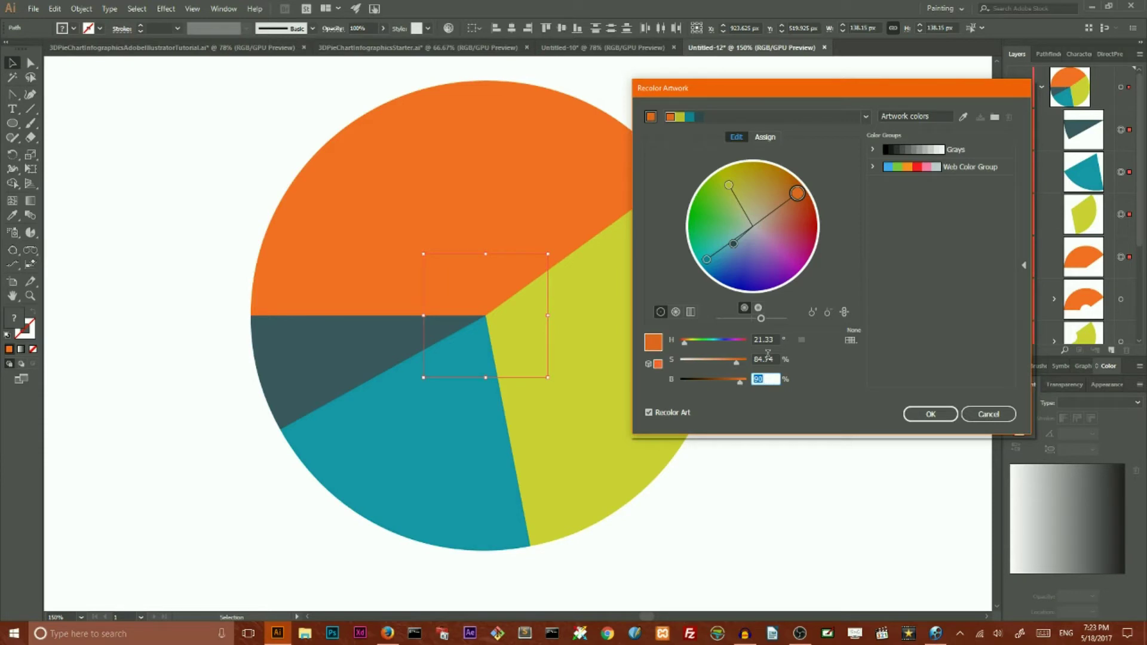
click(768, 359)
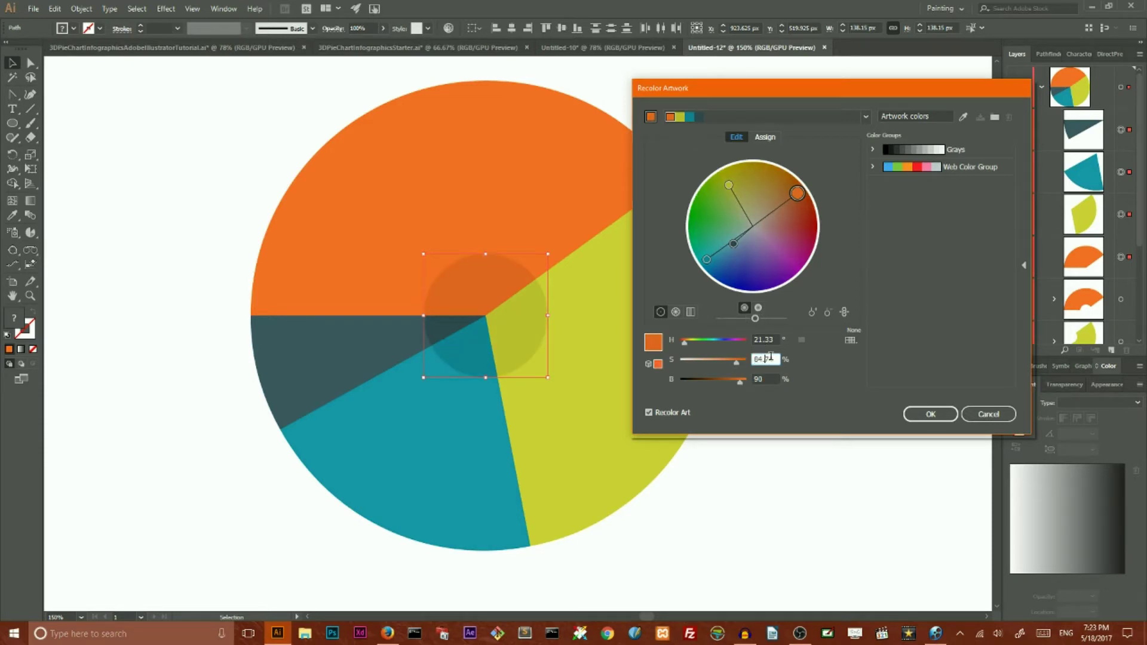
text(89)
key(Return)
click(930, 414)
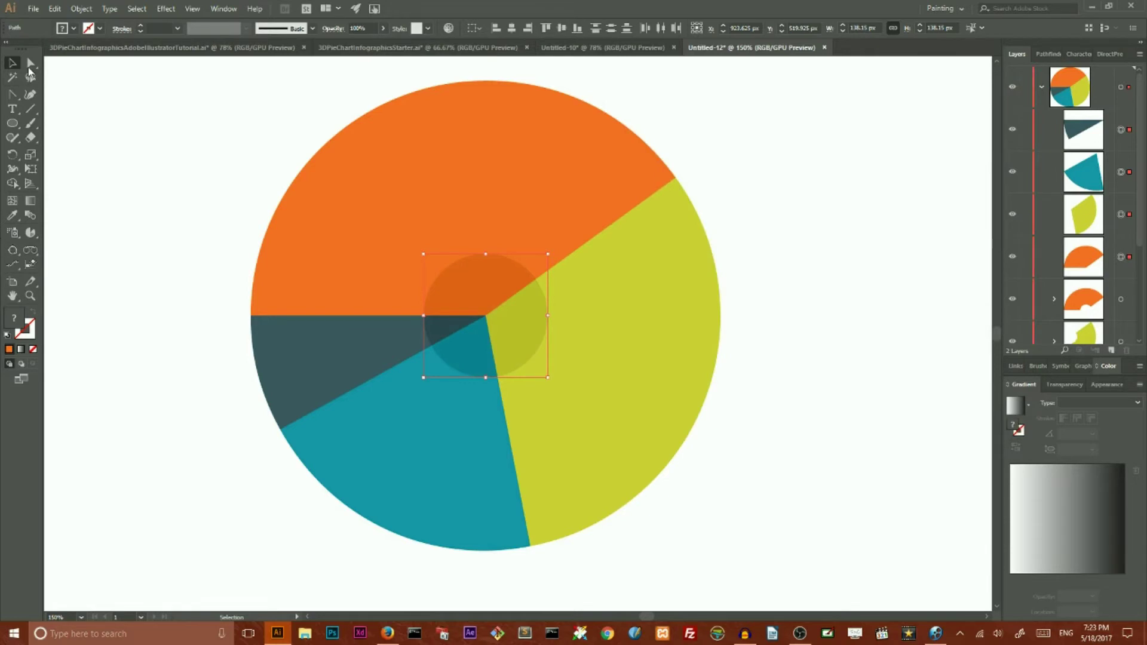
Step: Group the orange slice with its darker inner wedge, and group the lime slice with its own inner wedge
click(267, 189)
click(423, 194)
right_click(418, 190)
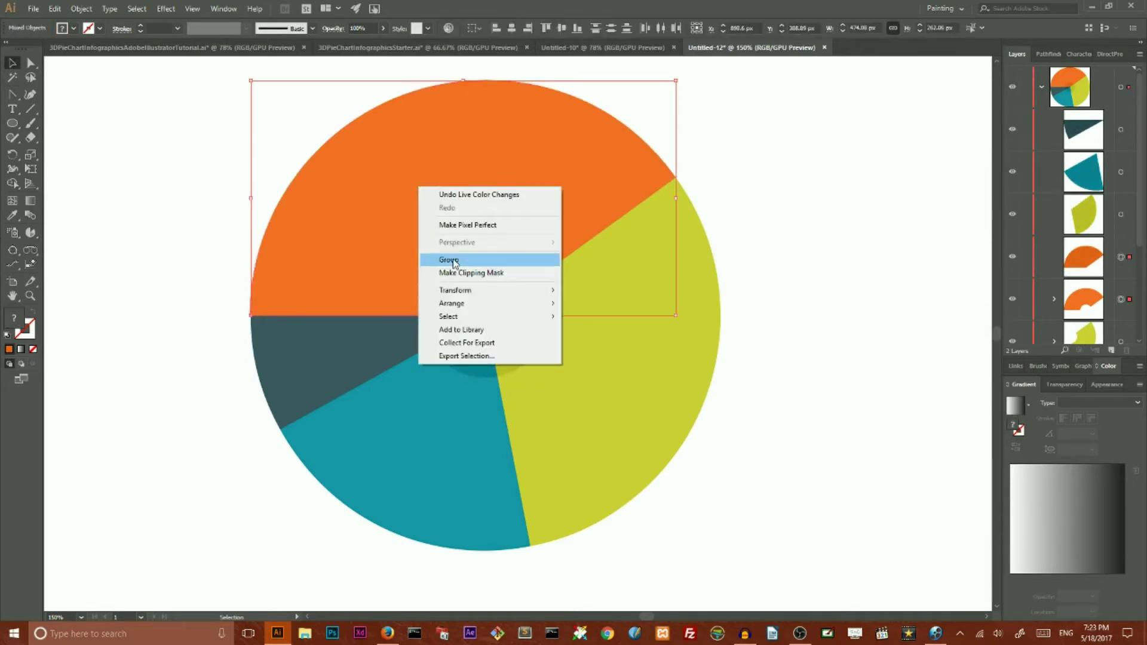
click(461, 259)
click(530, 325)
right_click(599, 320)
click(625, 386)
Step: Group the teal slice with its inner wedge, and group the dark slate slice with its inner wedge
click(442, 394)
right_click(458, 353)
click(487, 428)
click(472, 330)
shift+click(282, 346)
right_click(281, 347)
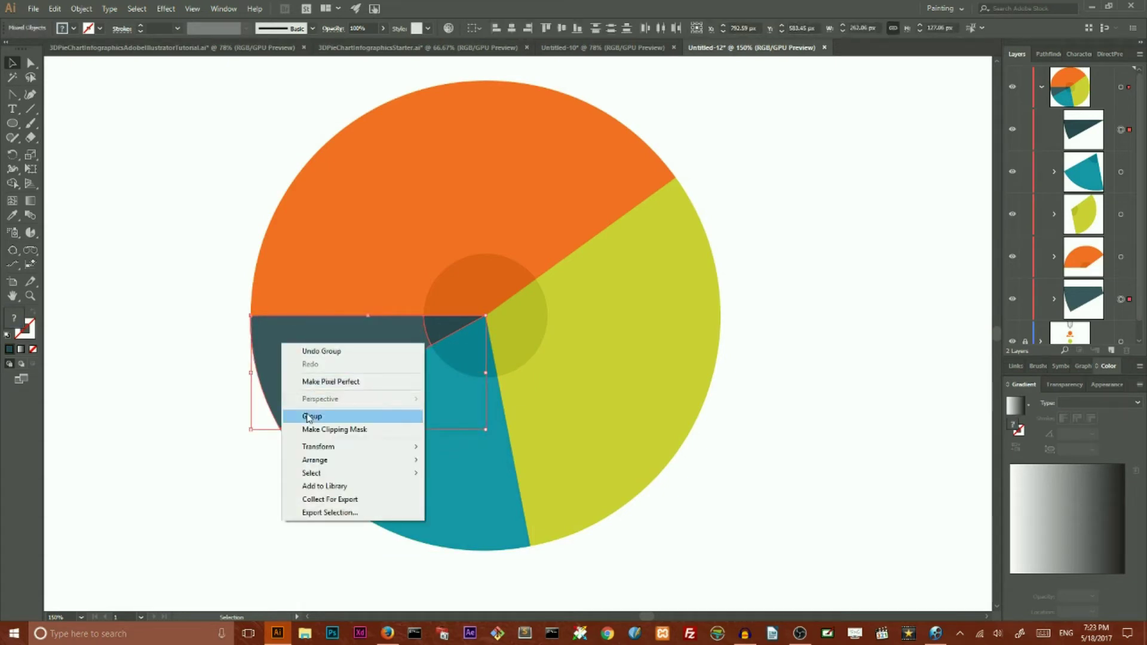
click(306, 412)
click(139, 337)
Step: Collapse the pie chart's layer and add three new empty layers above it
click(497, 189)
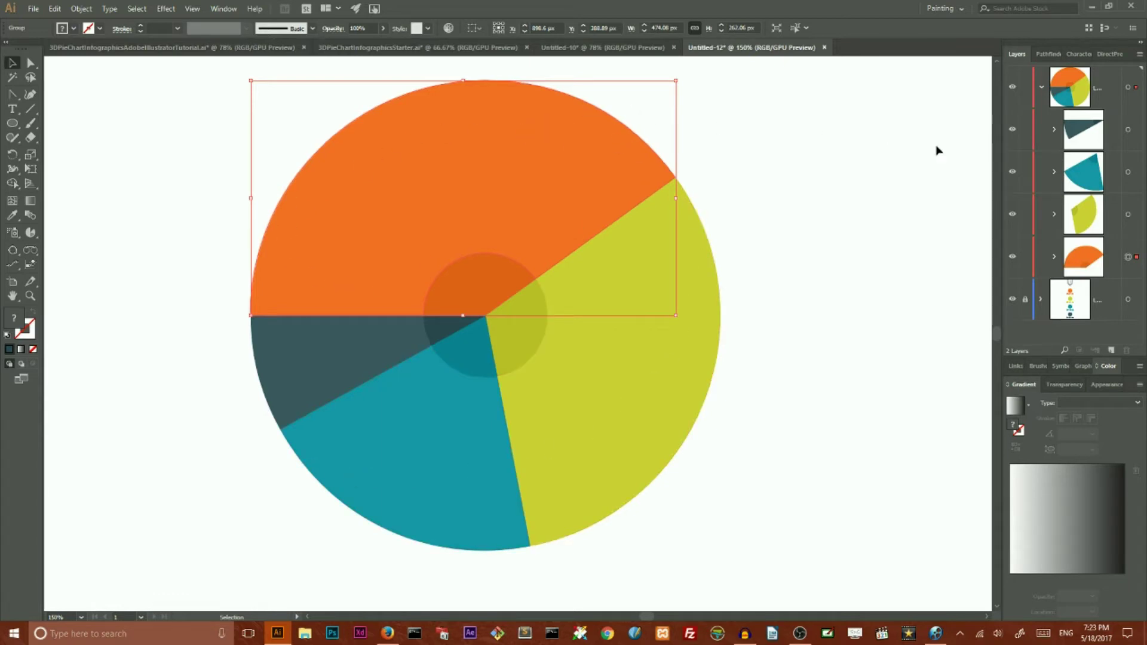
click(1041, 89)
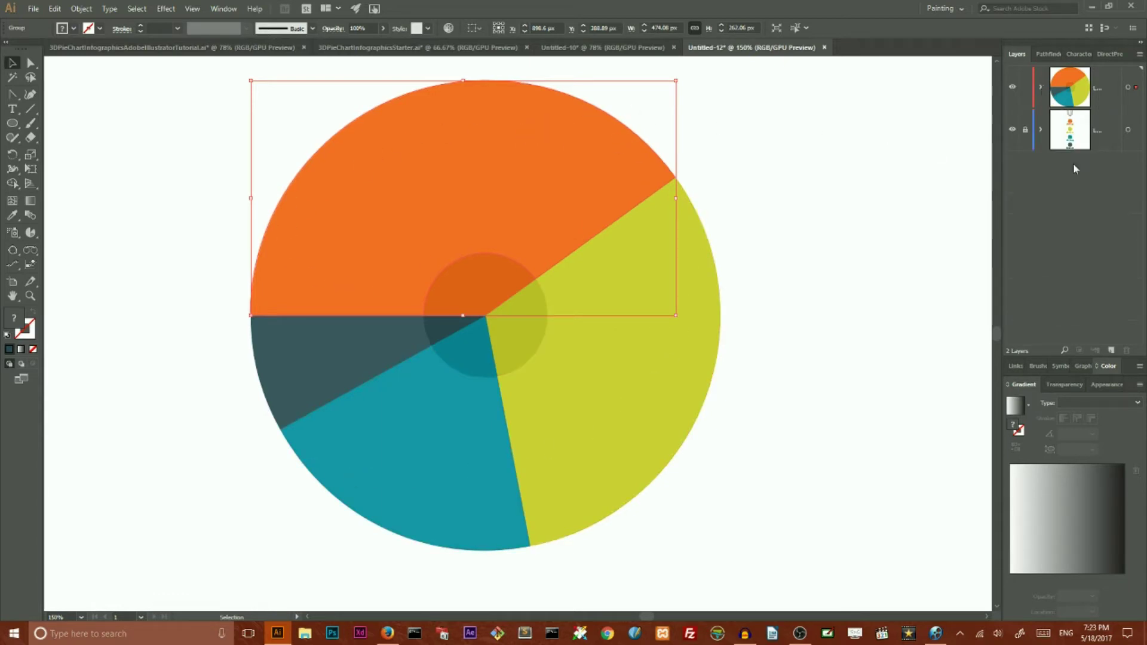
click(1111, 350)
click(1111, 351)
click(1111, 351)
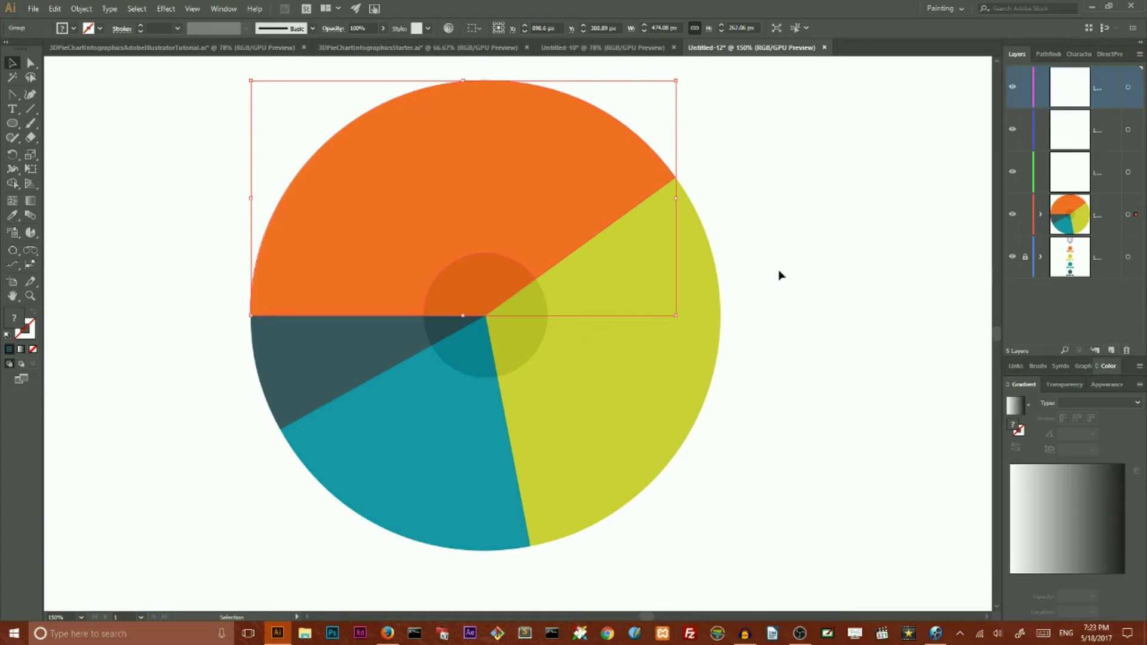
Step: Move the teal slice group to the topmost layer and the lime slice group to the second layer
click(579, 376)
click(457, 356)
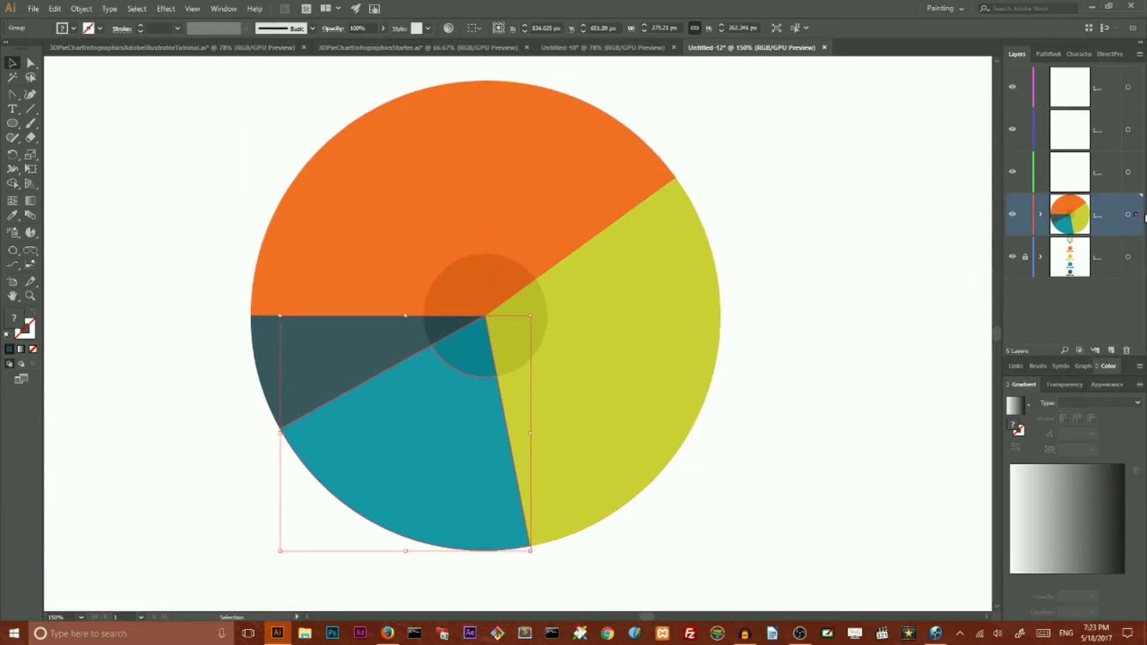
drag(1137, 217, 1142, 100)
click(632, 325)
drag(1144, 179, 1138, 130)
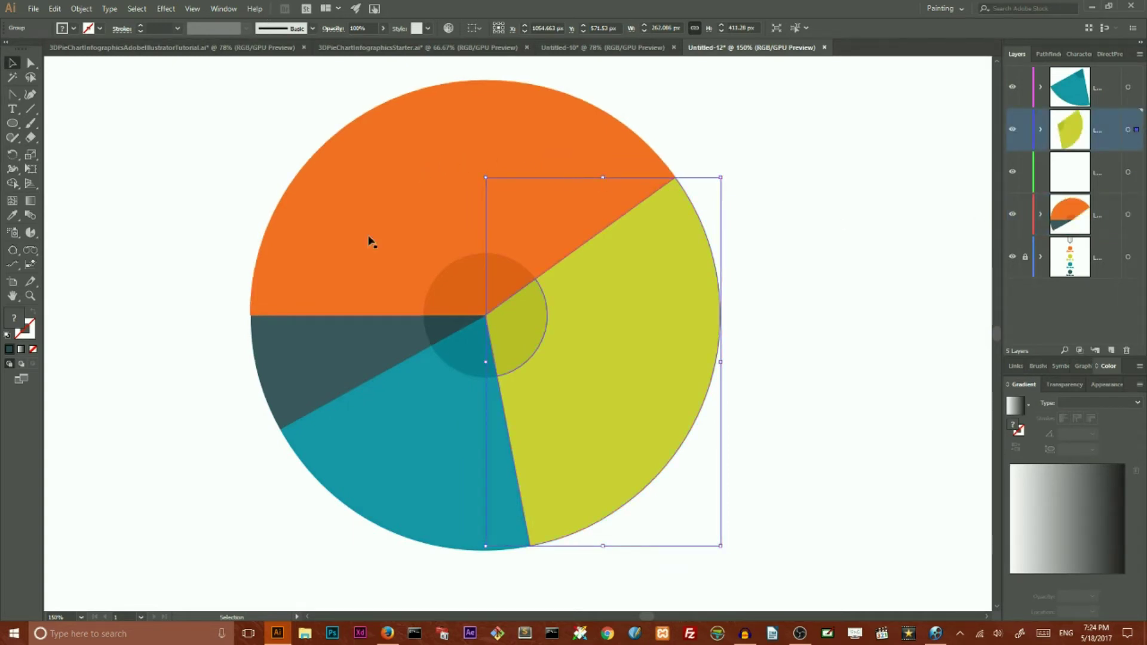
Step: Move the dark slate slice group to the third layer, directly above the orange slice's layer
click(327, 361)
drag(1142, 217, 1139, 169)
click(735, 164)
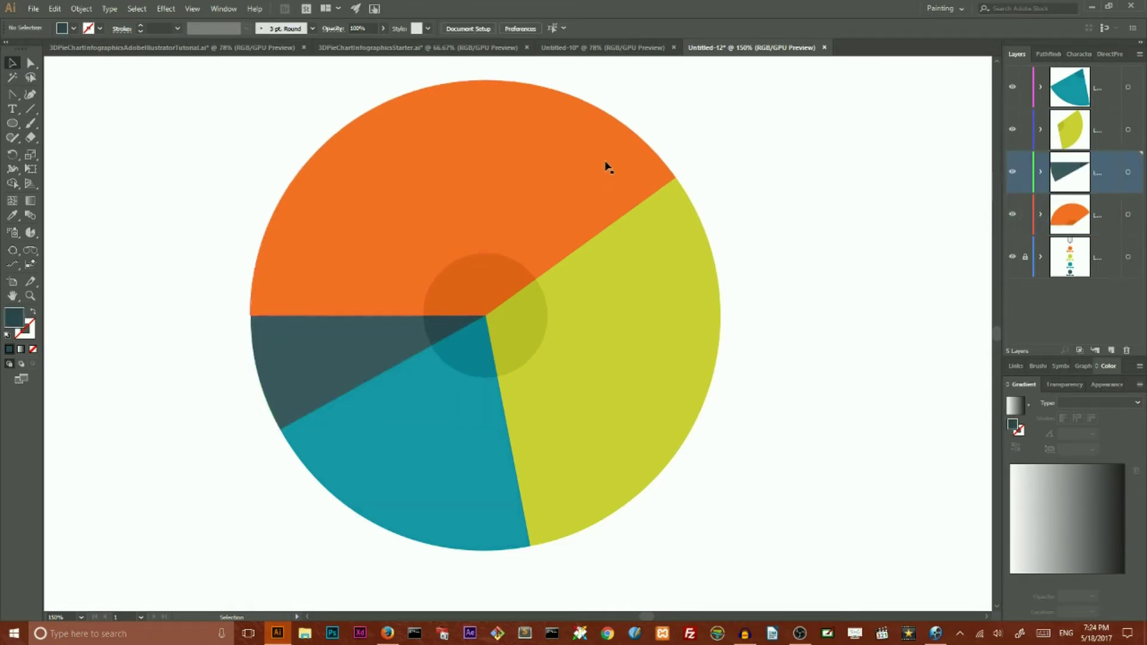
Step: Select the orange slice group and open the 3D Extrude & Bevel effect options for it
click(628, 166)
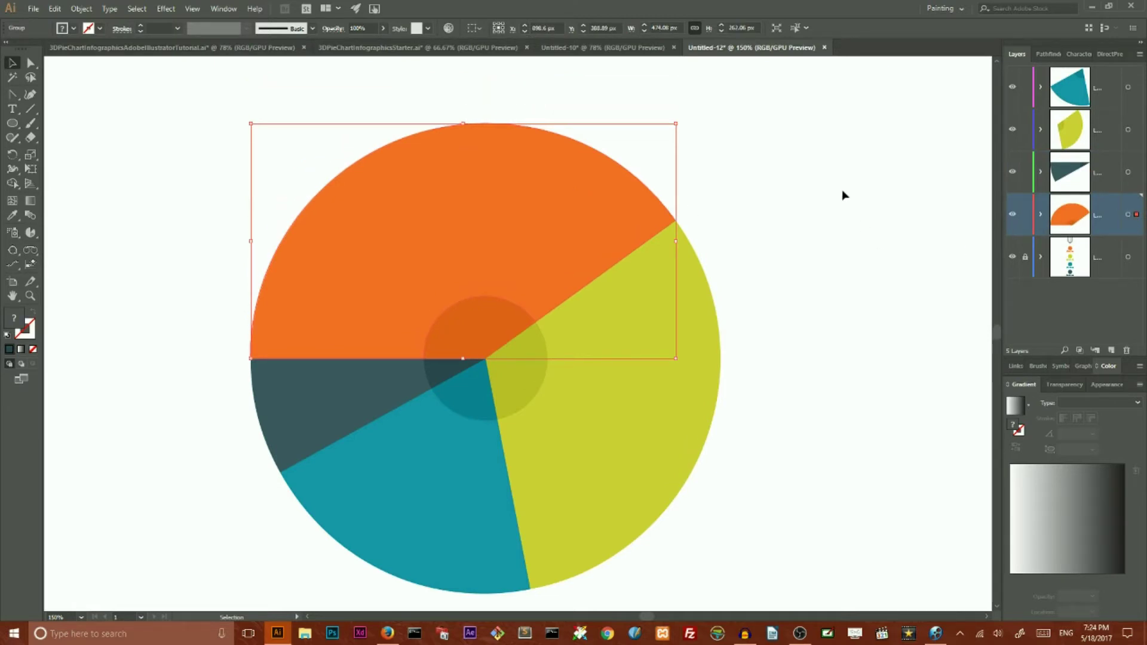
click(796, 197)
key(ctrl+1)
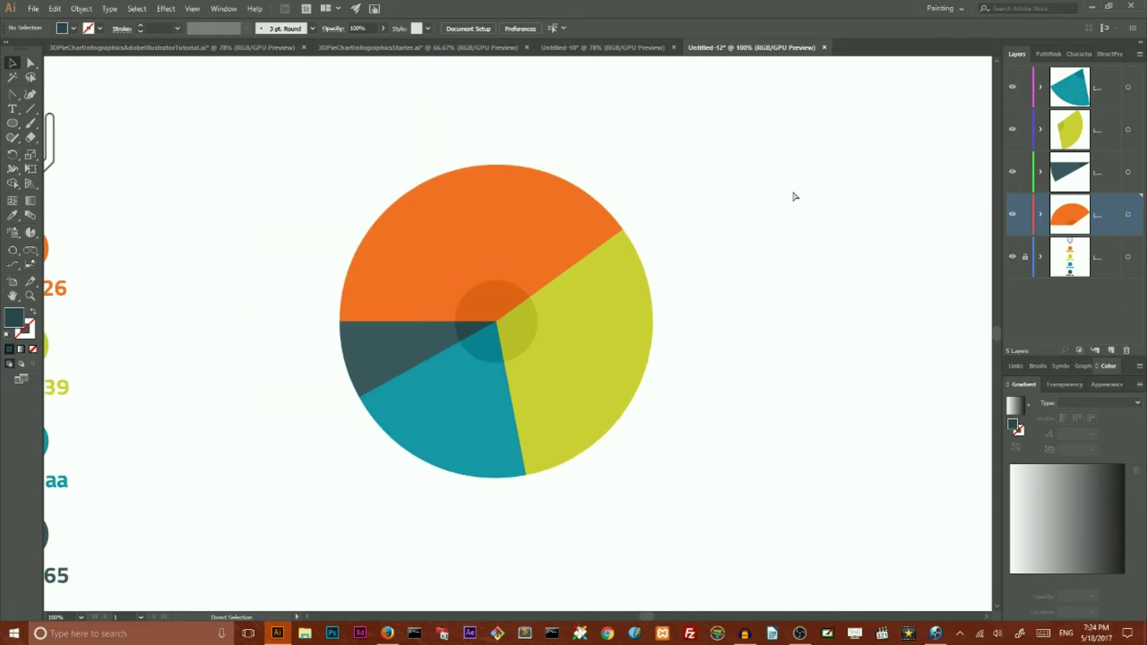
key(v)
click(487, 189)
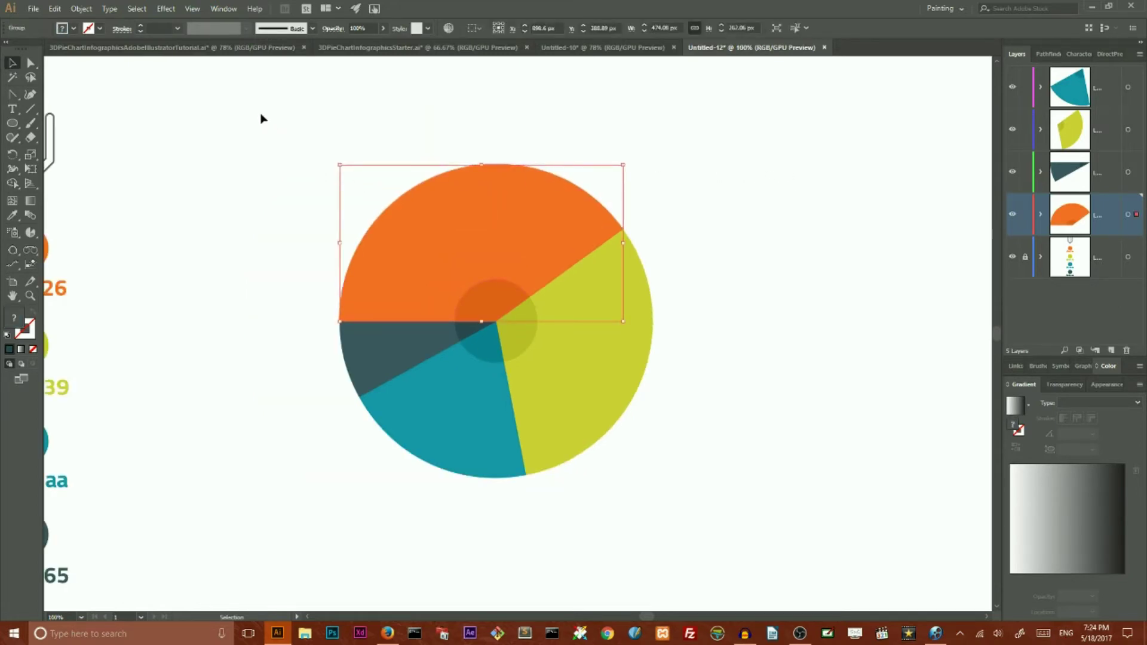
click(164, 9)
mouse_move(180, 80)
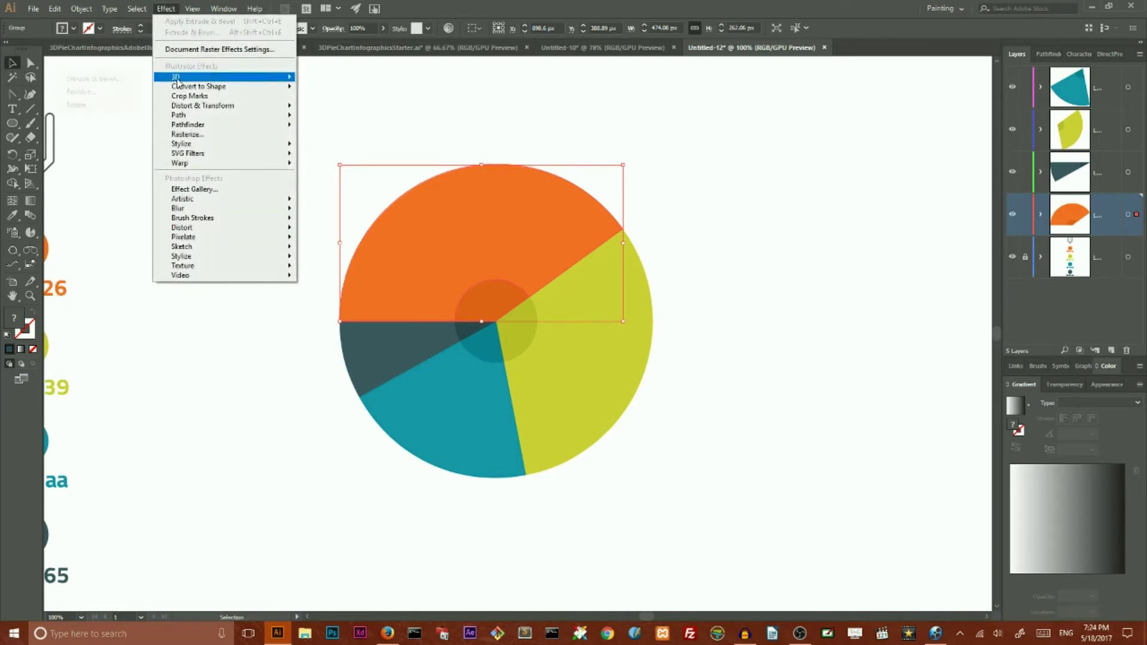
click(103, 83)
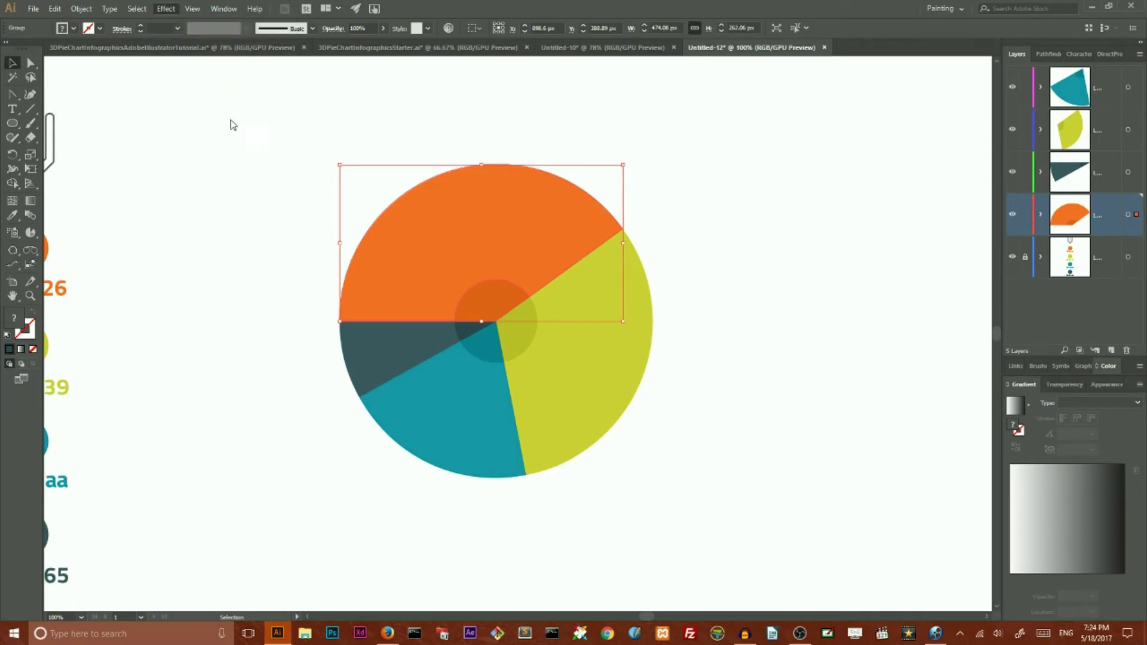
drag(233, 88, 266, 79)
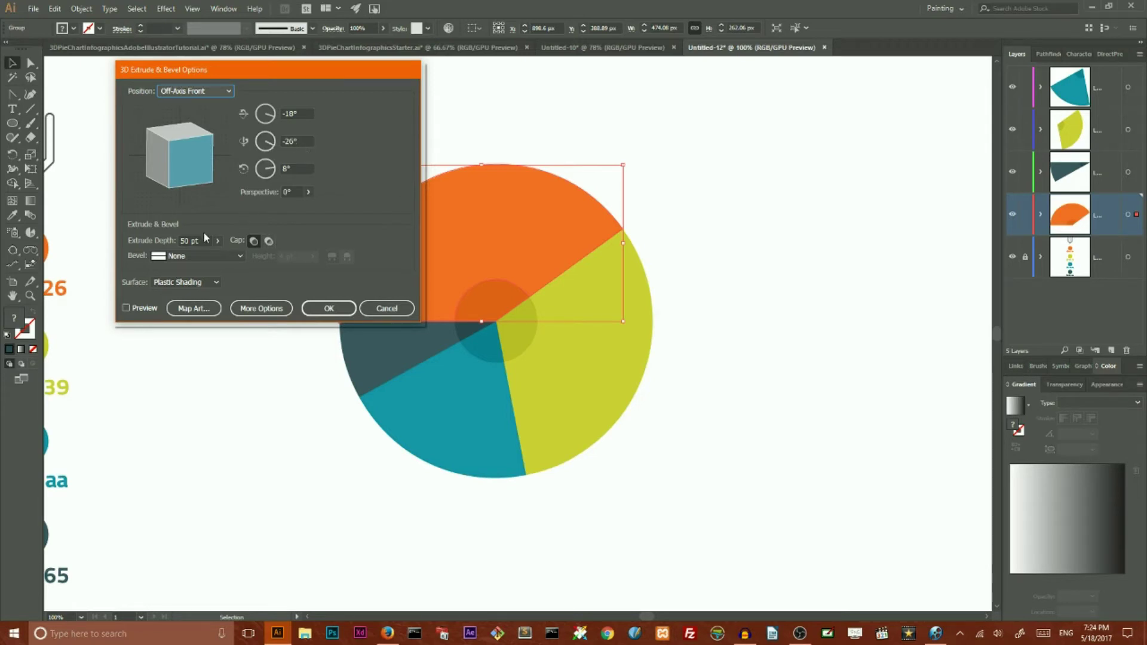
Step: Set the orange slice's extrude depth to 350 pt with the effect preview enabled
click(126, 309)
drag(270, 73, 200, 72)
drag(200, 72, 203, 72)
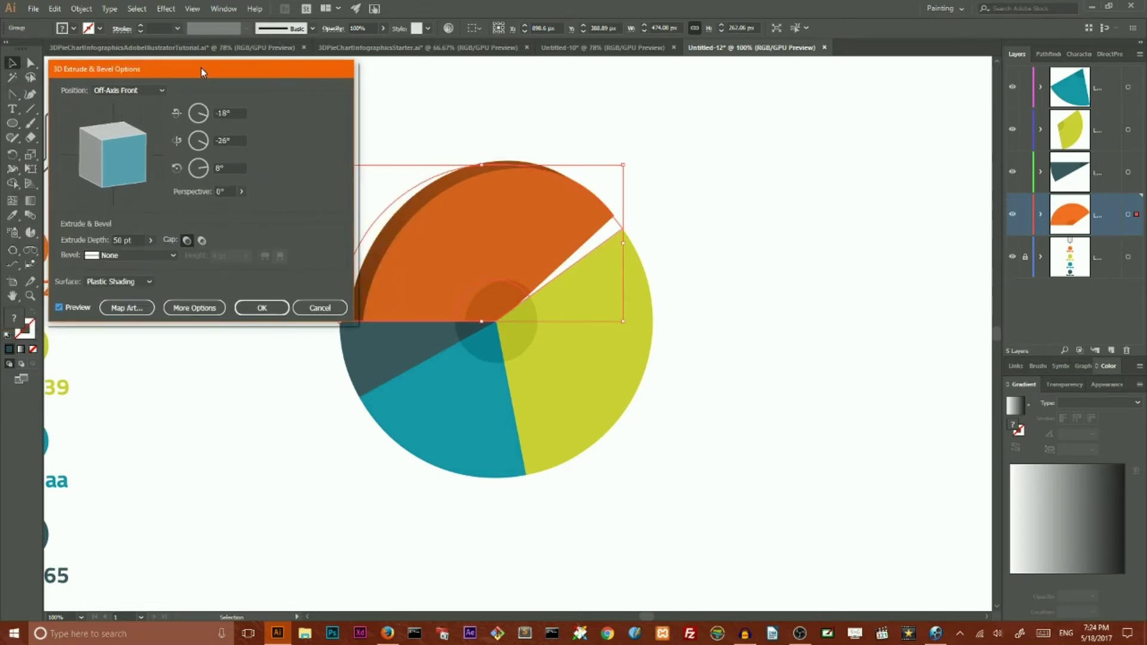
click(117, 239)
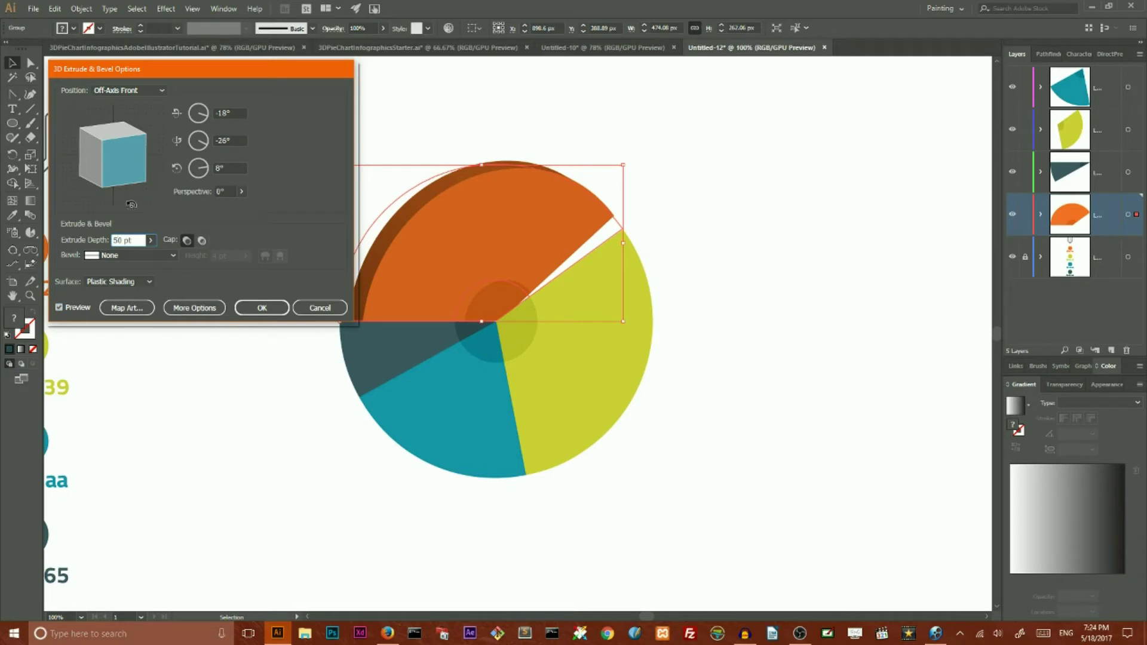
text(3)
click(60, 311)
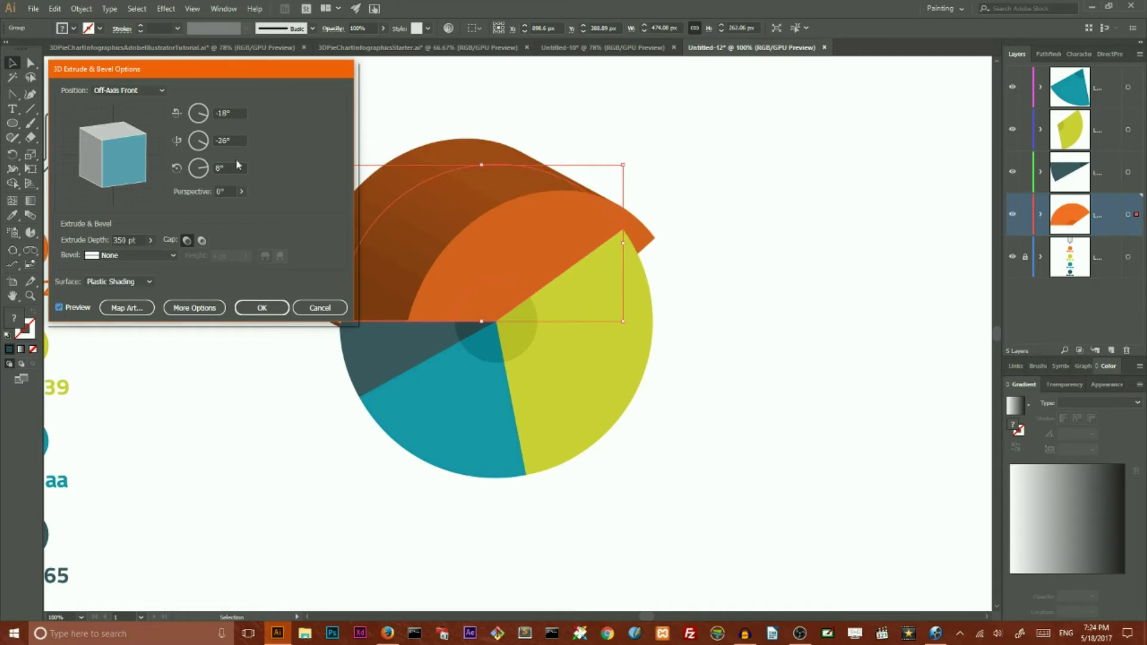
Step: Set the orange slice's 3D rotation to 50° around the X axis and 0° around the Y and Z axes
click(200, 172)
text(0)
click(229, 140)
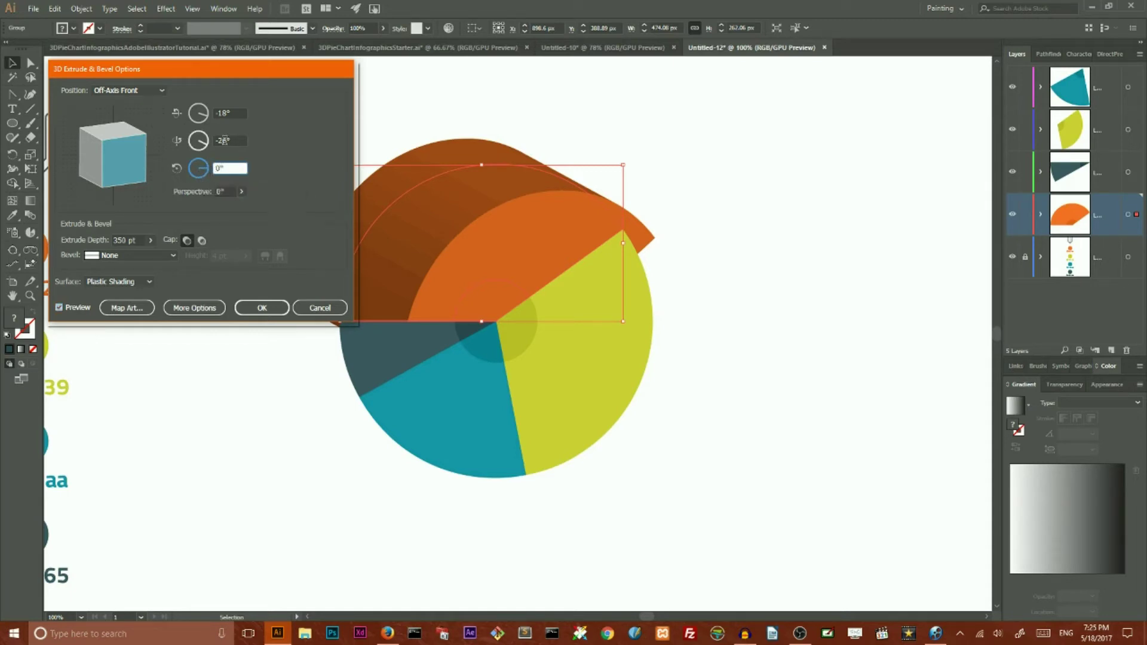
text(0)
text(0)
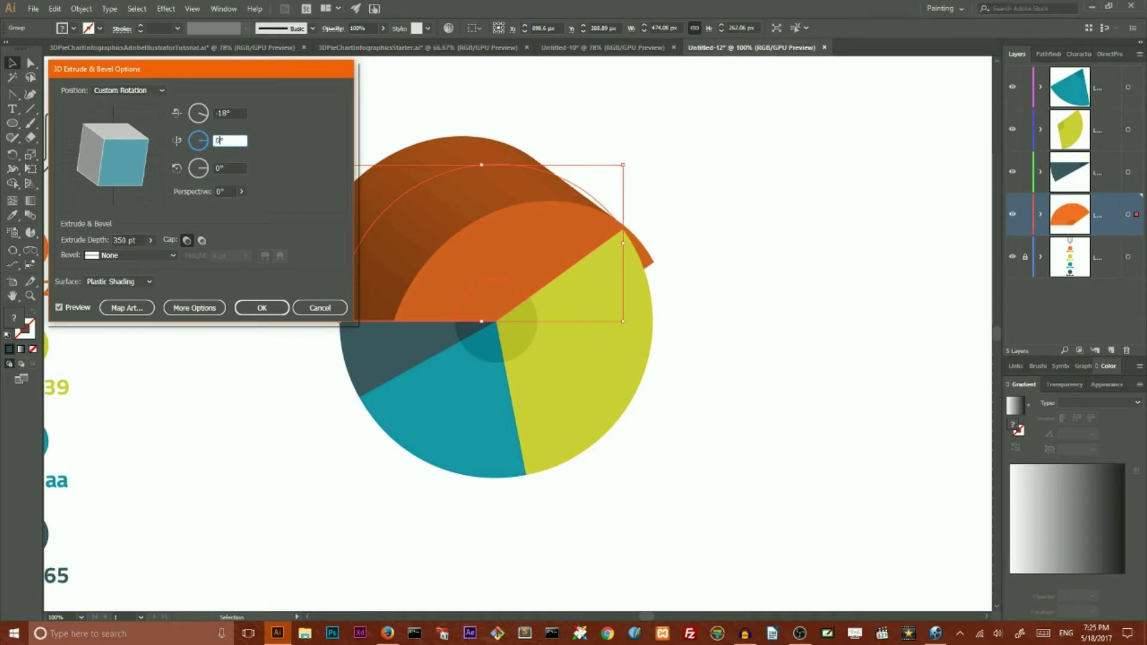
click(232, 110)
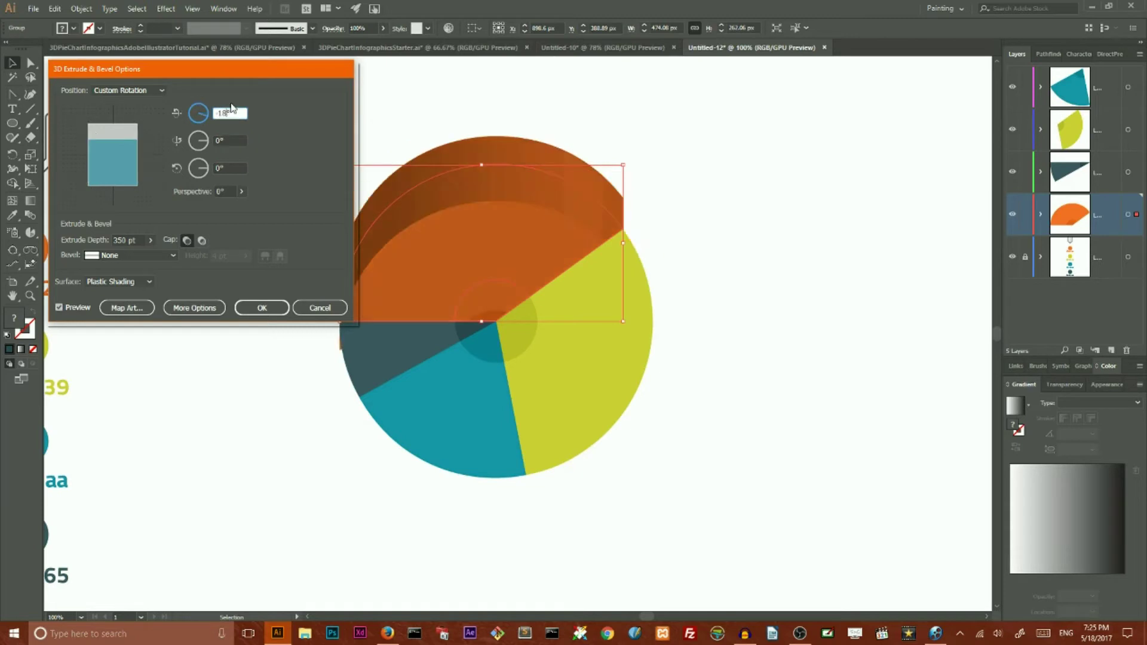
key(BackSpace)
text(50)
Step: Change the orange slice's surface to Diffuse Shading and apply the 3D effect
click(132, 284)
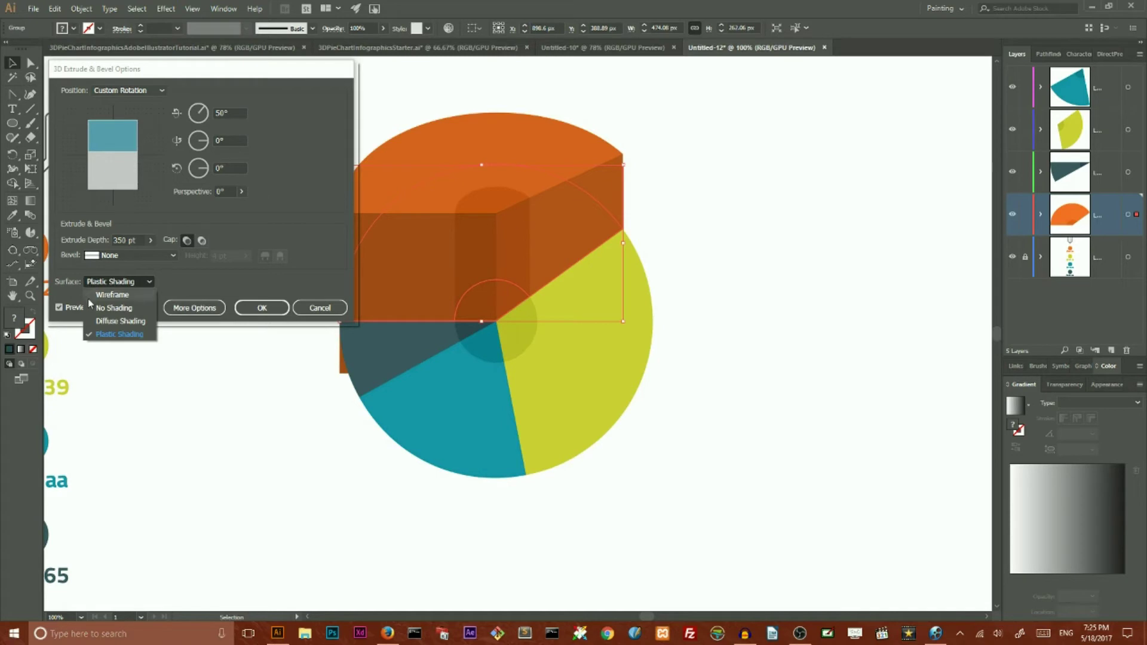
click(121, 321)
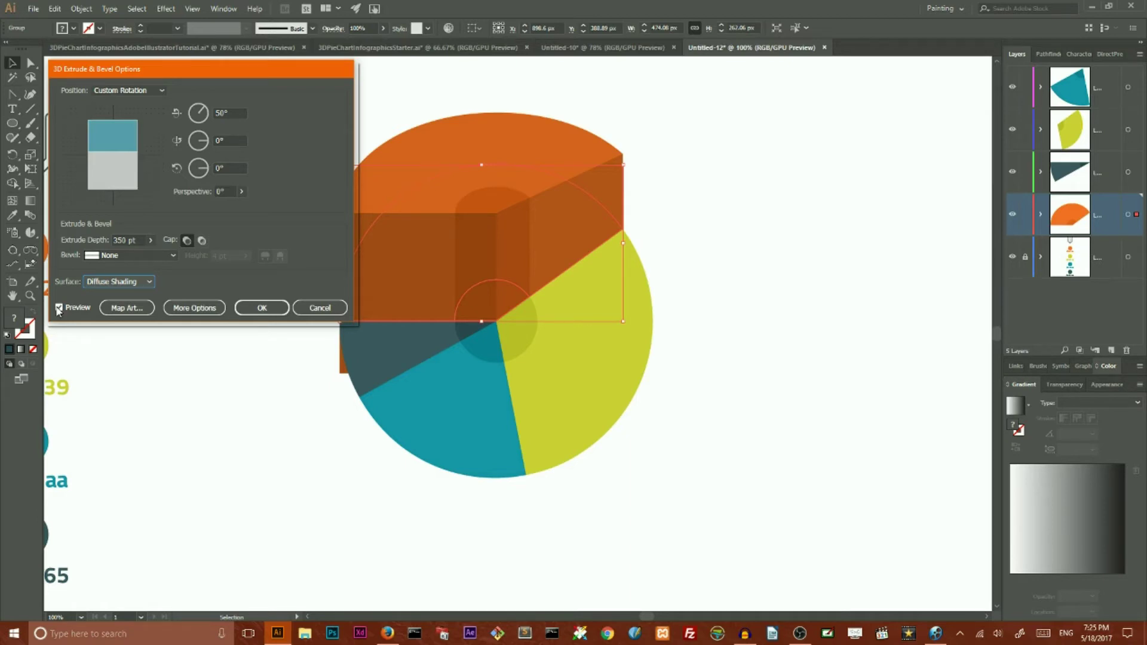
click(261, 308)
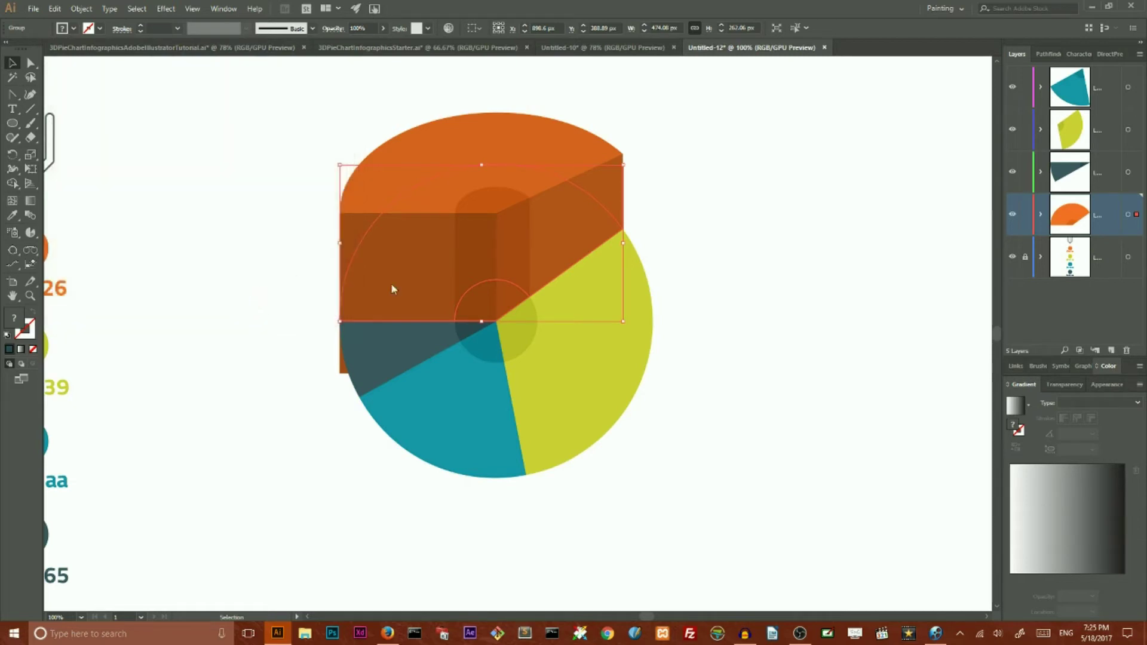
Step: Apply Extrude & Bevel to the lime slice group with an extrude depth of 280 pt, keeping the other previous settings
click(587, 344)
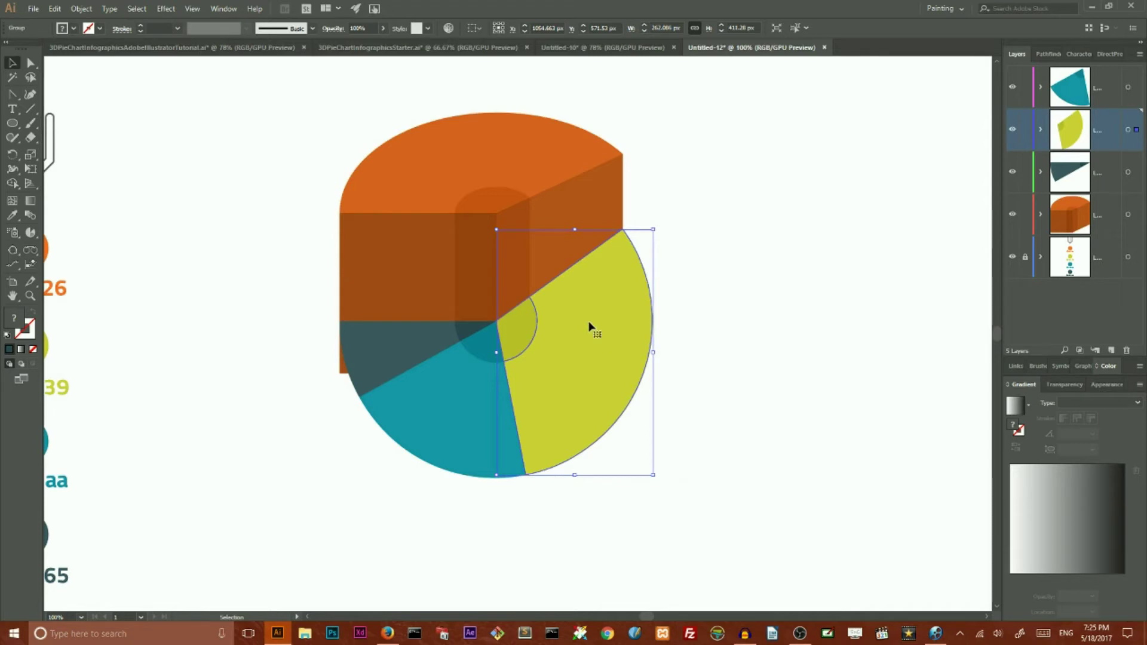
click(166, 9)
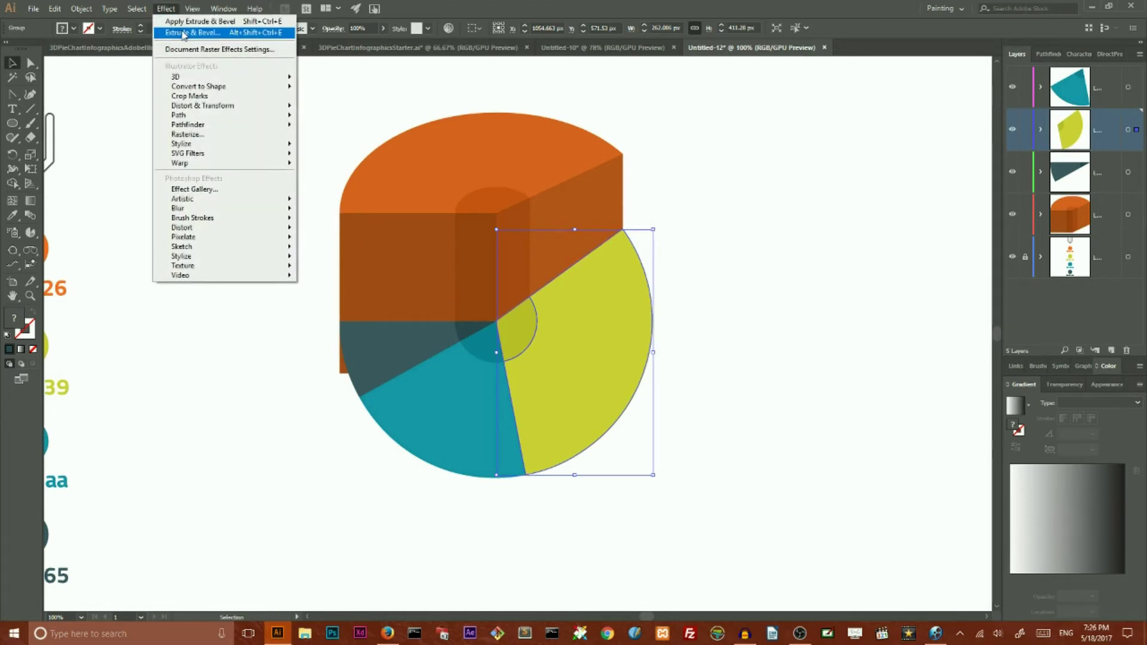
click(185, 34)
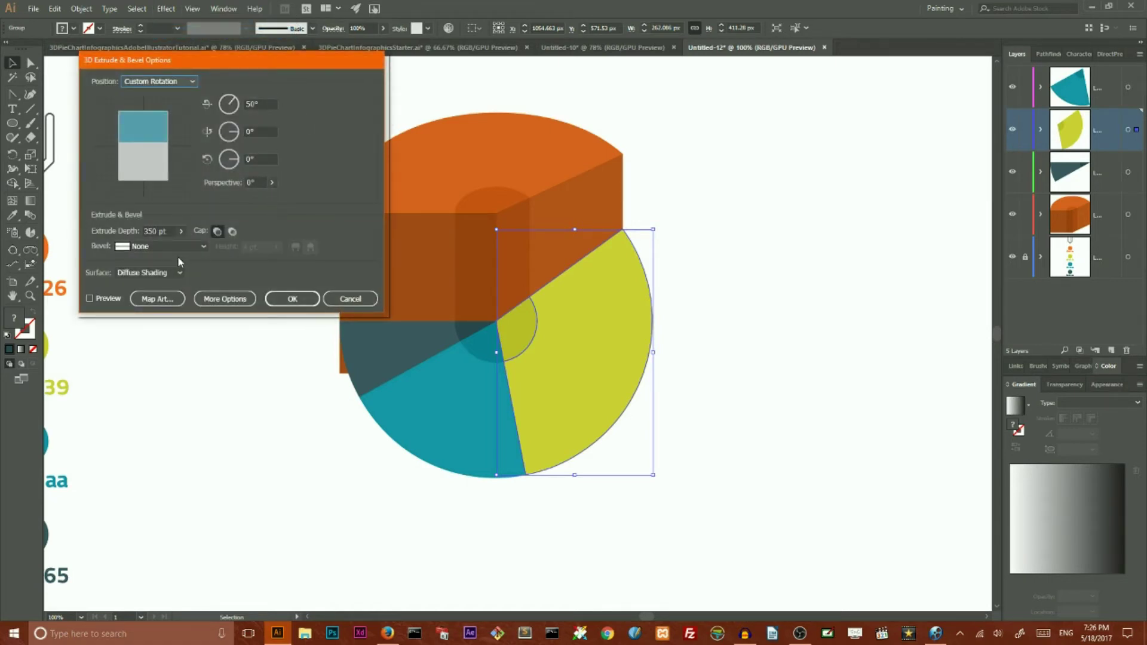
double_click(151, 231)
text(50)
double_click(151, 231)
text(280)
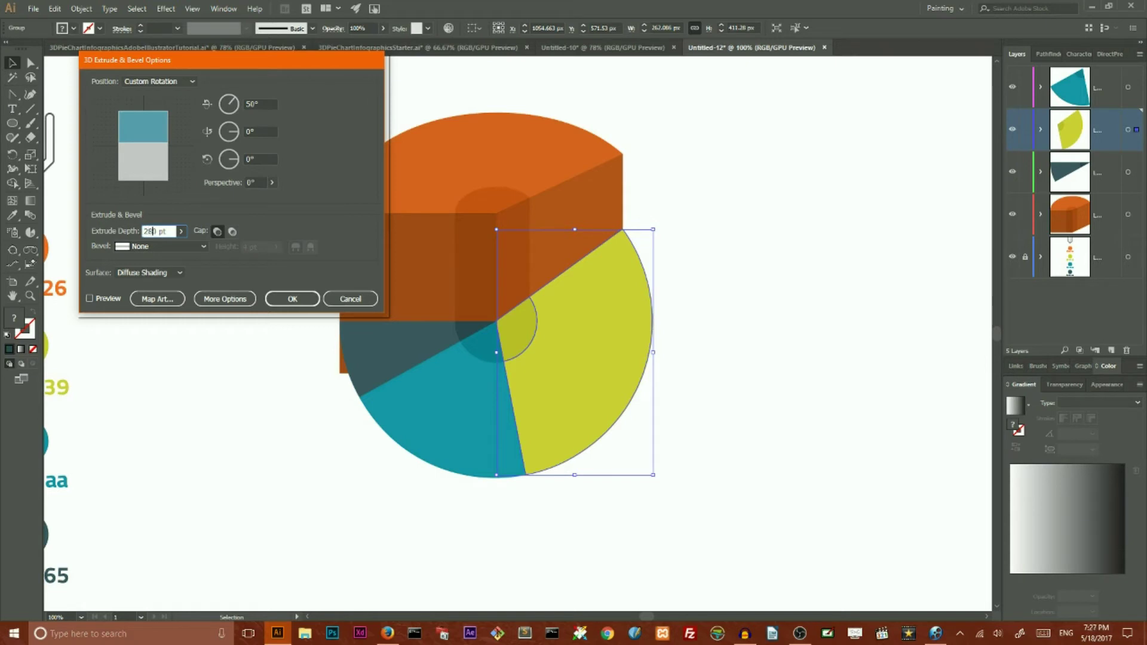
click(90, 298)
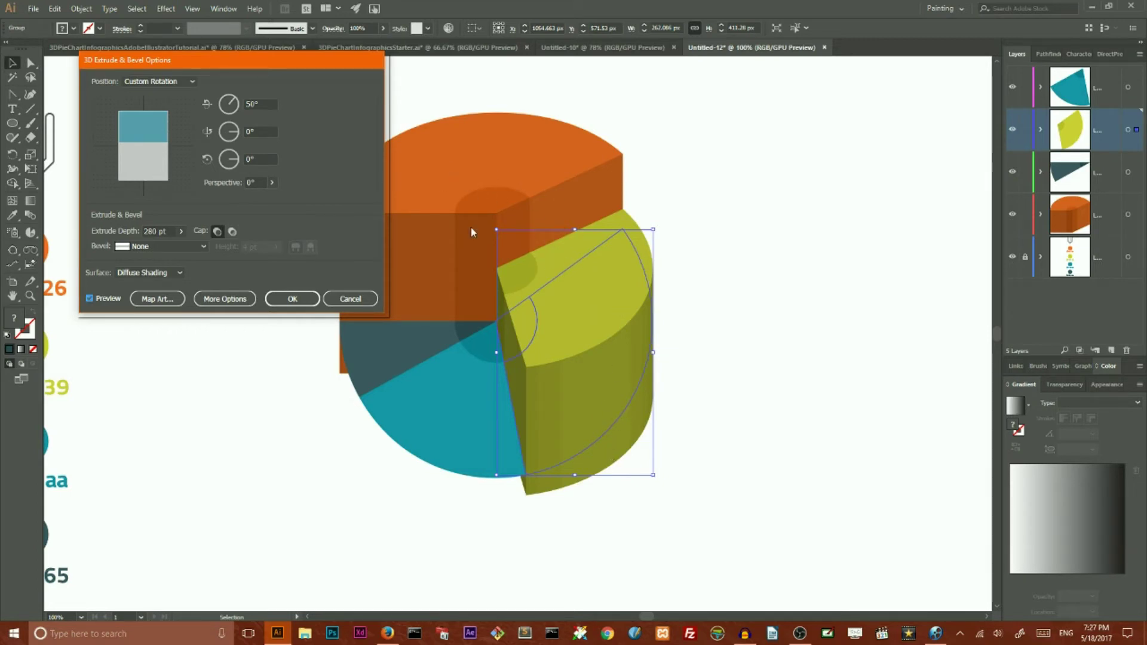
click(282, 300)
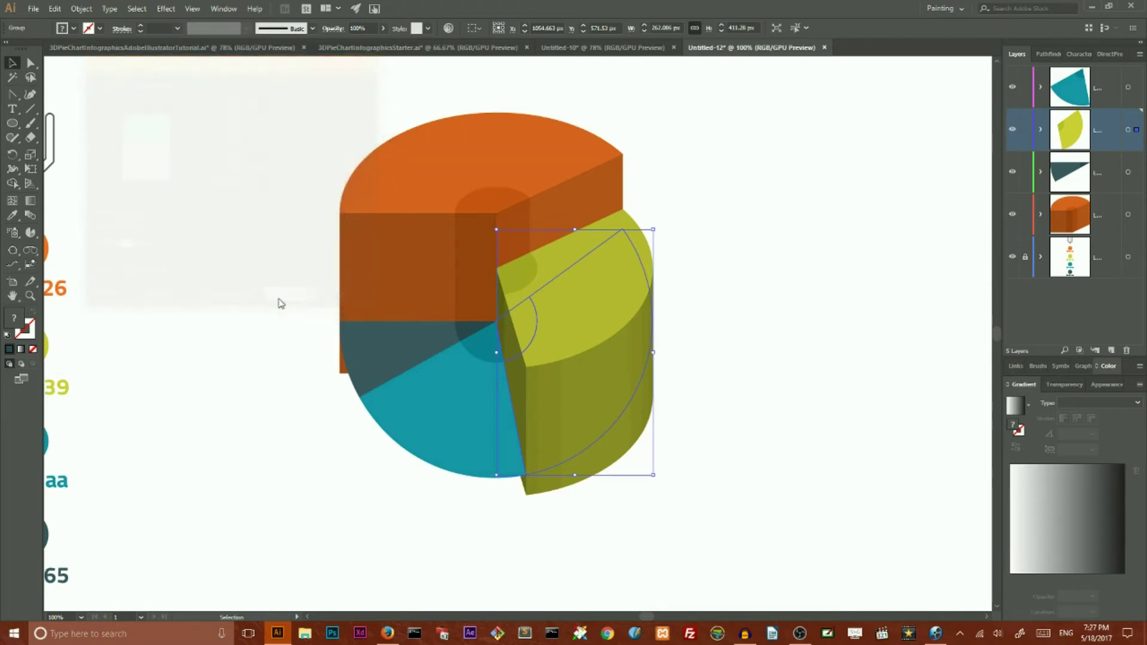
Step: Apply Extrude & Bevel to the teal slice group with an extrude depth of 200 pt, keeping the other previous settings
click(415, 379)
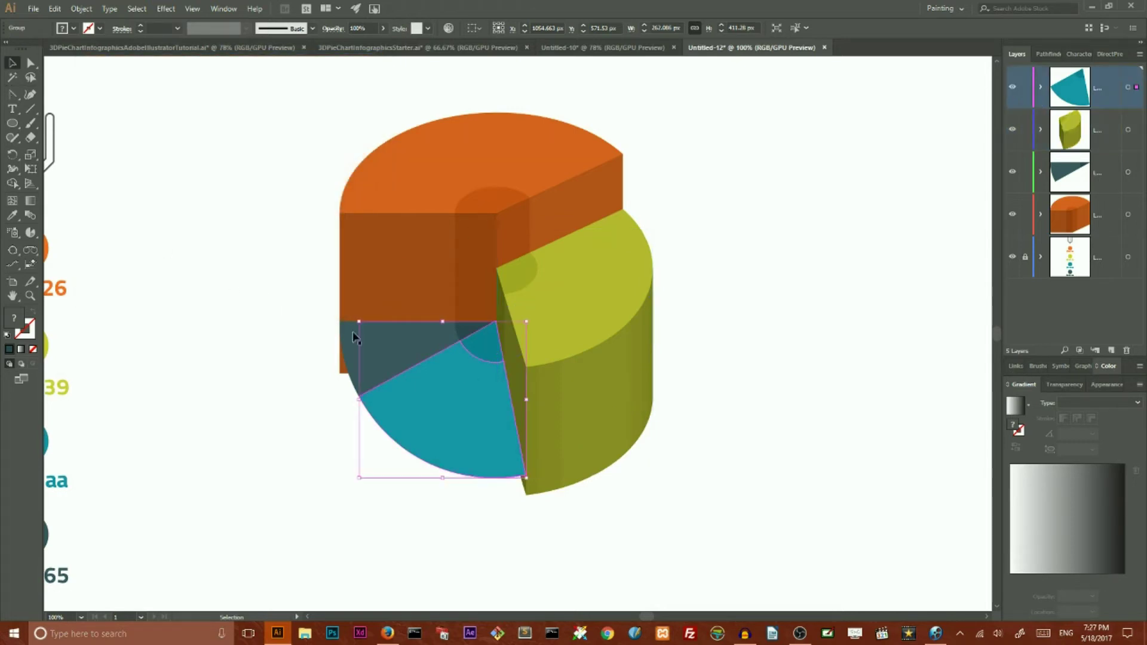
click(166, 9)
click(172, 33)
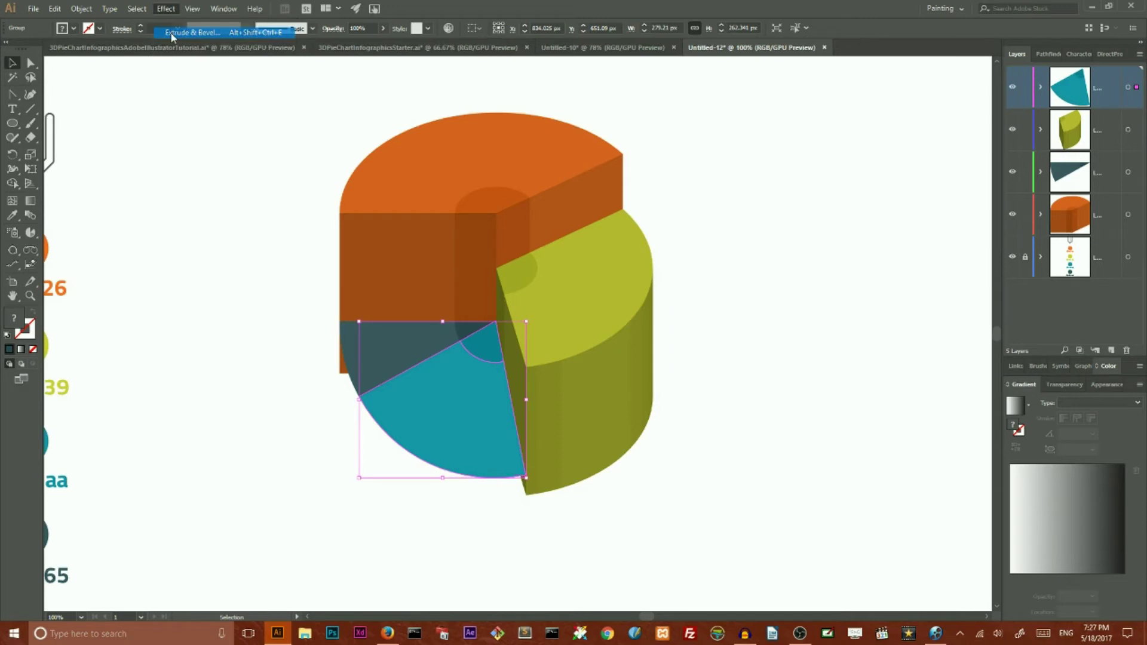
click(156, 232)
key(Left)
key(BackSpace)
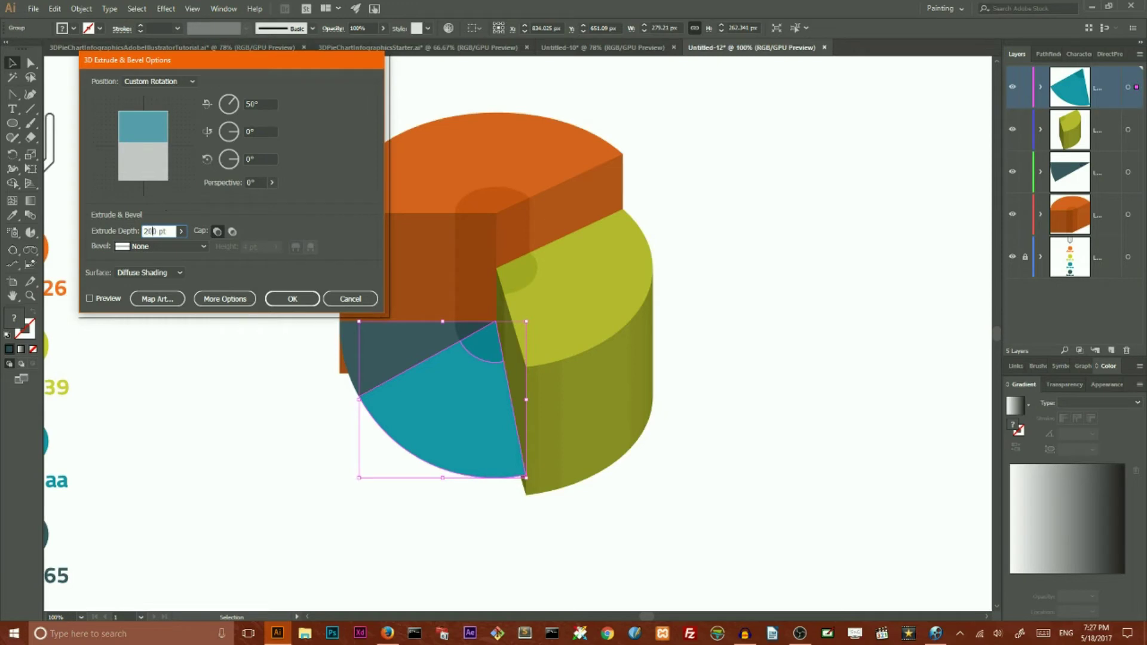
text(0)
click(90, 298)
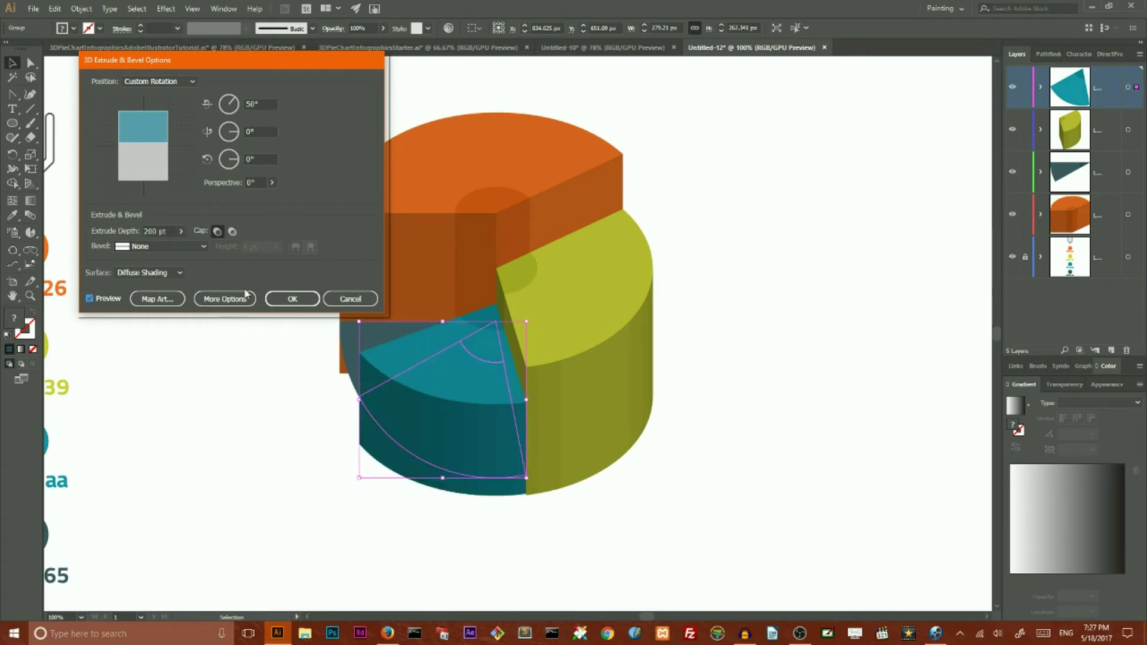
click(292, 298)
Step: Apply Extrude & Bevel to the dark slate slice group with an extrude depth of 120 pt, keeping the other previous settings
click(166, 8)
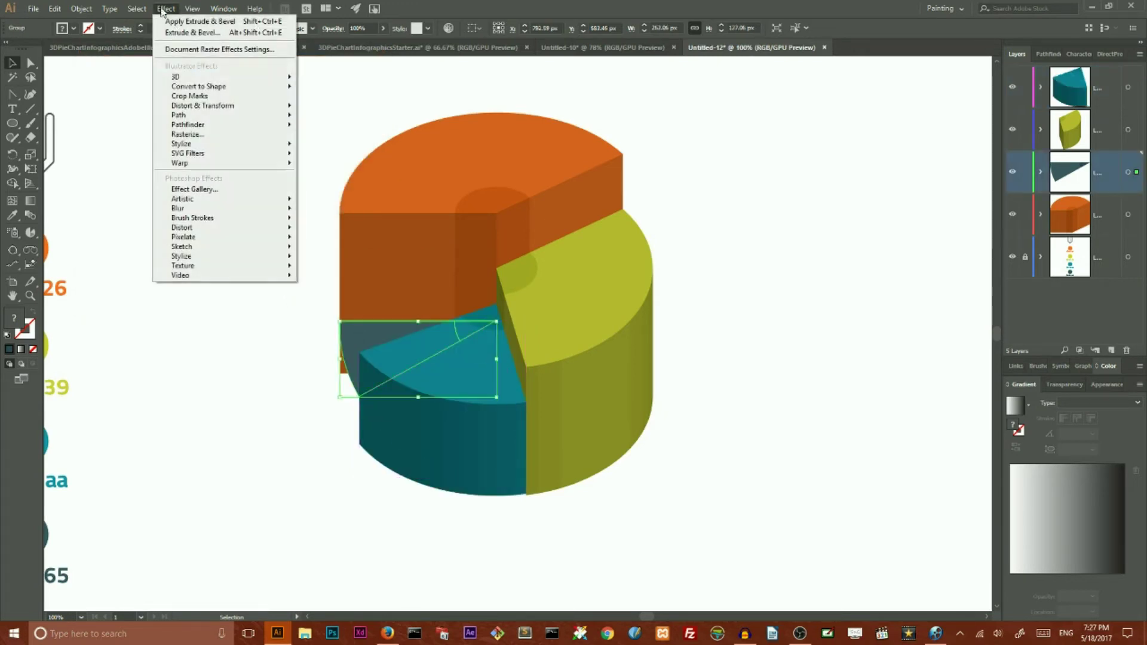
click(191, 32)
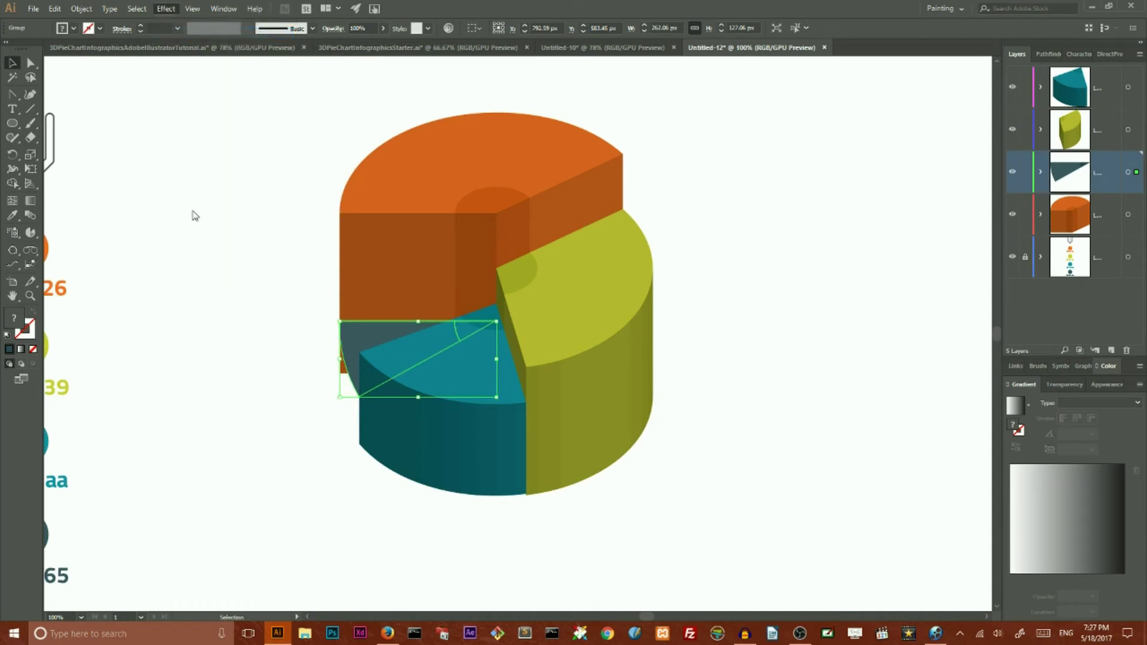
click(150, 230)
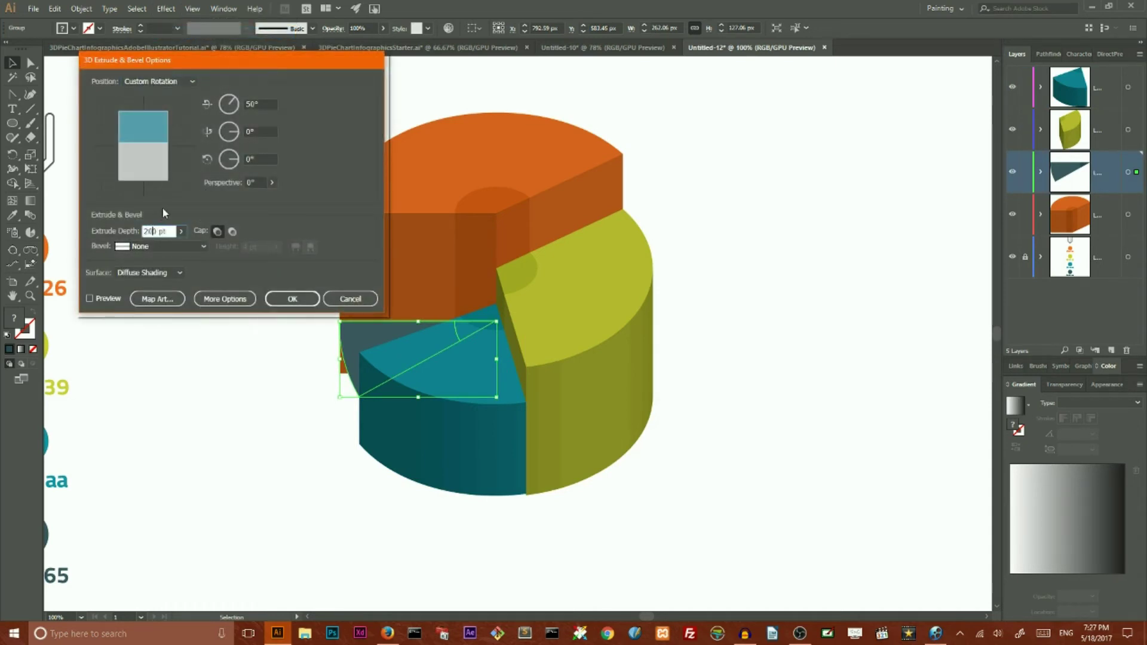
text(12)
click(288, 301)
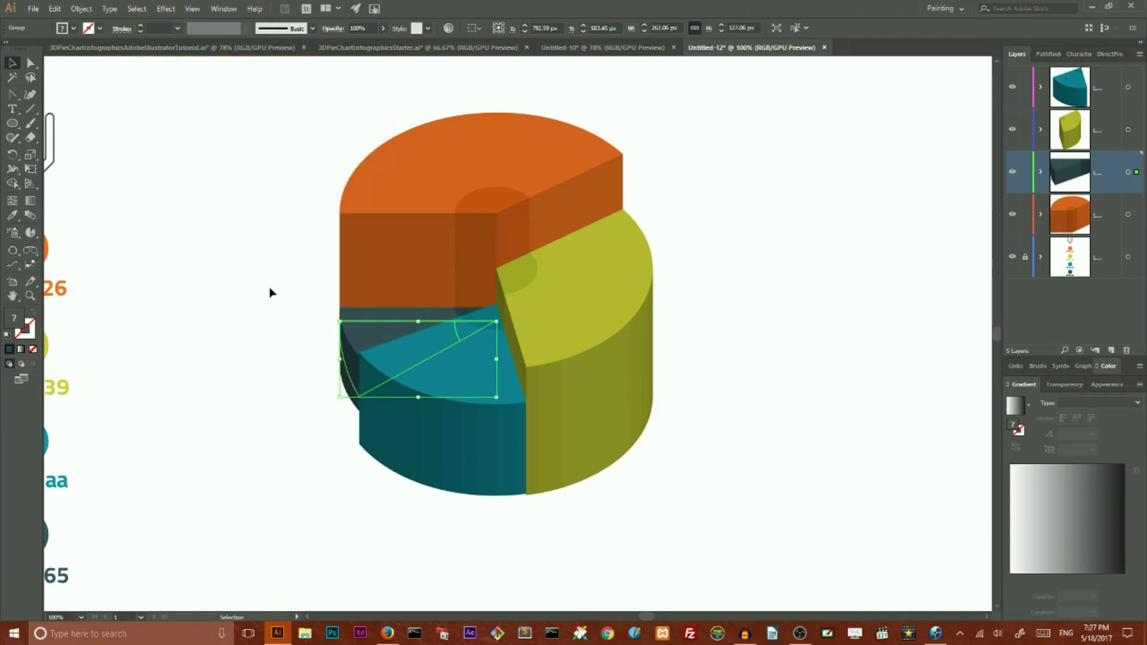
click(247, 272)
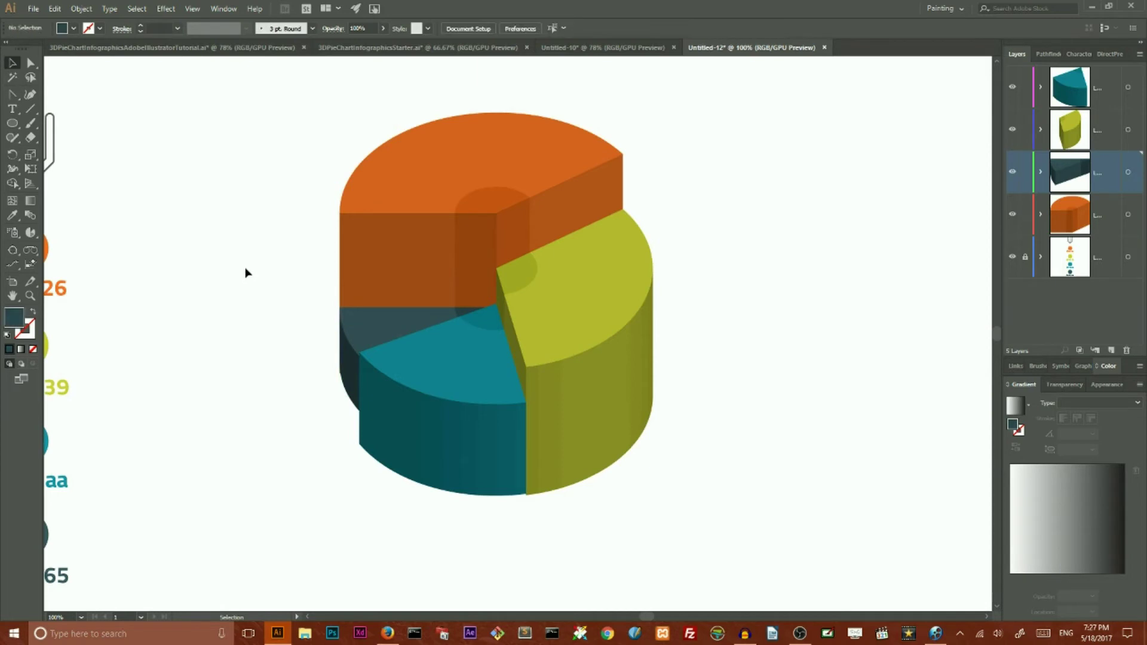
Step: Nudge the teal slice down 2 pt
click(404, 377)
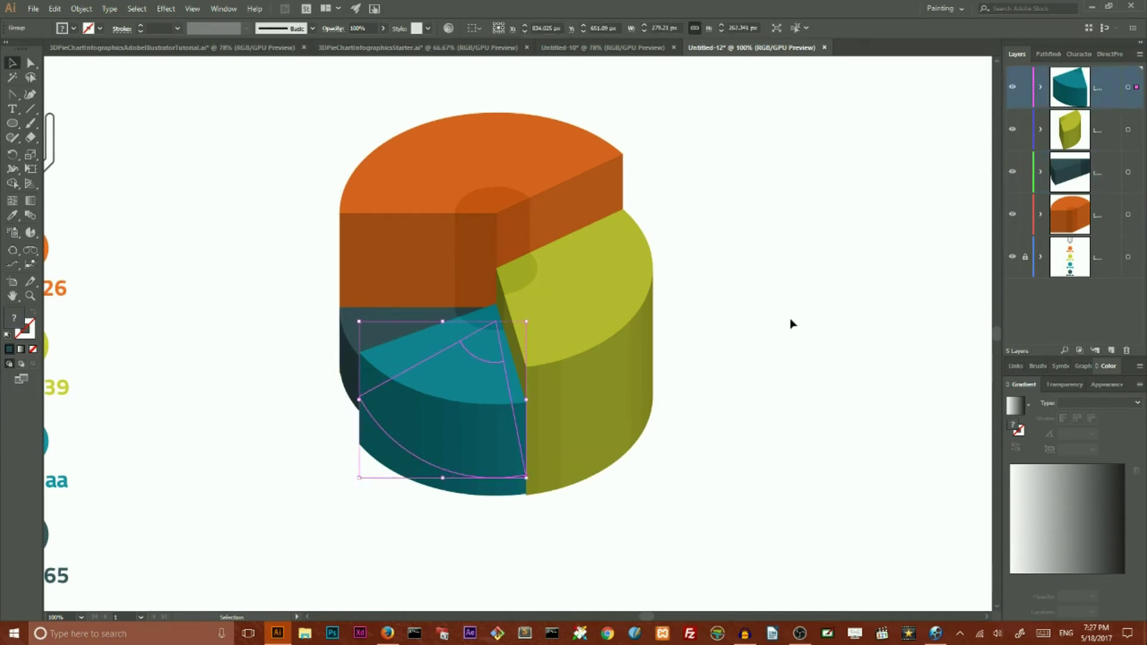
key(Down)
key(Down)
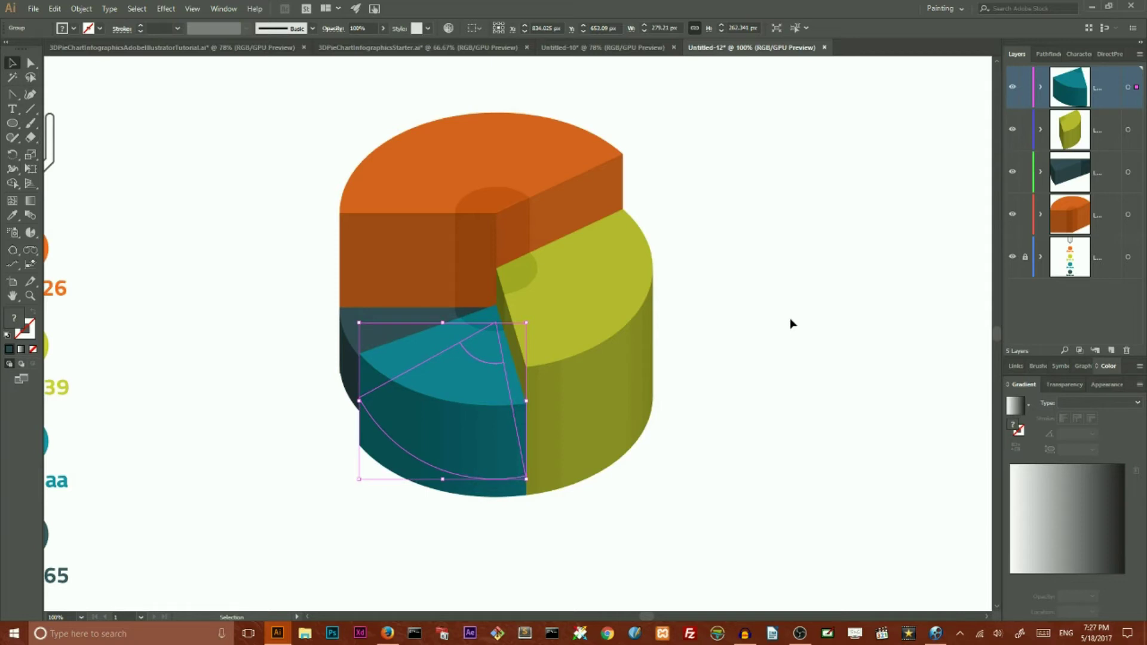
Step: Nudge the dark slate slice down and align it sideways until its base and outer edge line up with the neighbouring slices
click(395, 320)
key(Down)
key(Down)
key(Down)
key(Down)
key(Down)
key(Down)
key(Down)
key(Down)
key(Down)
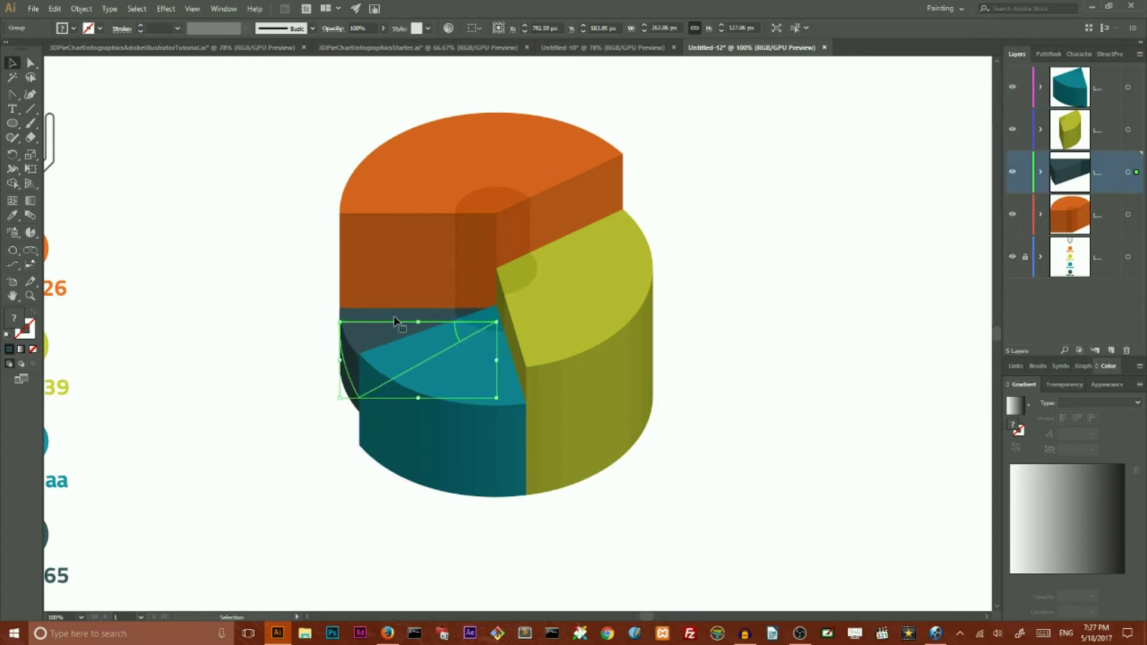
key(Down)
key(Down)
key(Down)
key(Down)
key(Down)
key(Down)
key(Down)
key(Down)
key(Down)
key(Down)
key(Down)
key(Down)
key(Down)
key(Down)
key(Down)
key(Down)
key(Down)
key(Down)
key(Down)
key(Down)
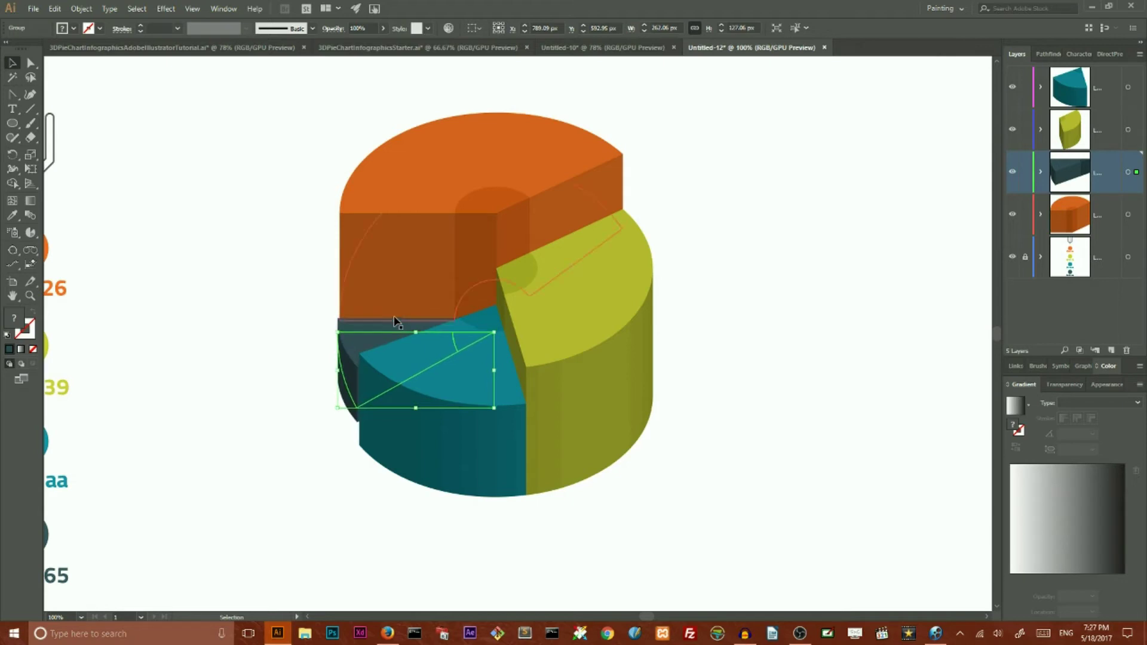
key(Down)
key(Down)
key(Down)
key(Down)
key(Down)
key(Down)
key(Down)
key(Down)
key(Down)
key(Down)
key(Down)
key(Down)
key(Down)
key(Down)
key(Down)
key(Down)
key(Down)
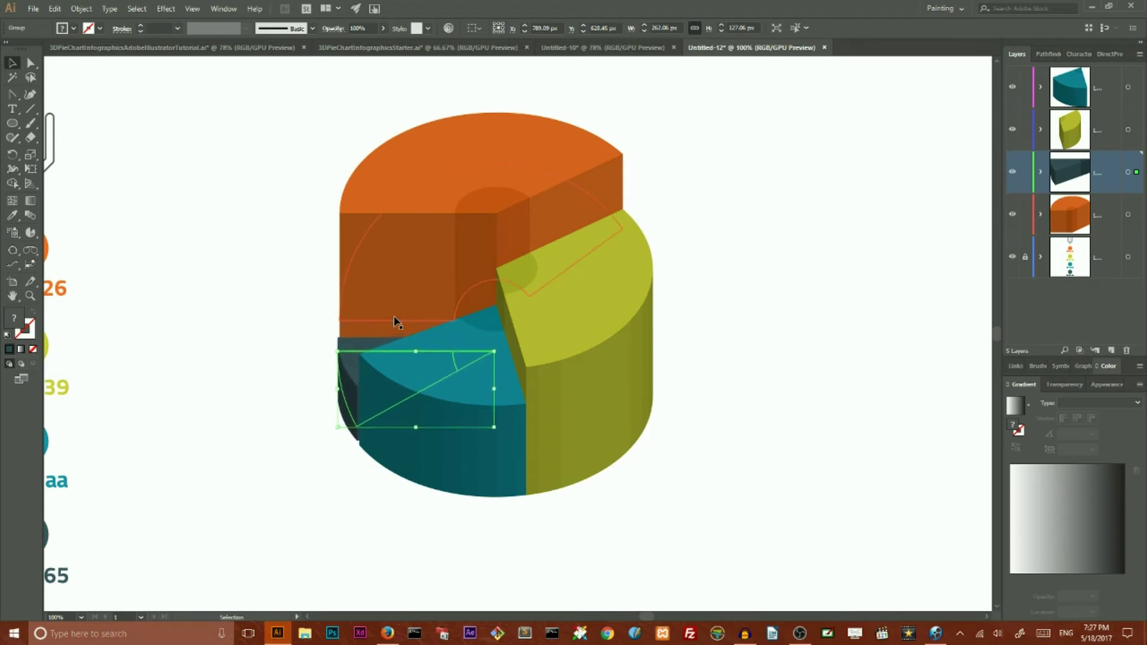
key(Down)
key(Down)
key(Down)
key(Down)
key(Right)
key(Right)
click(735, 186)
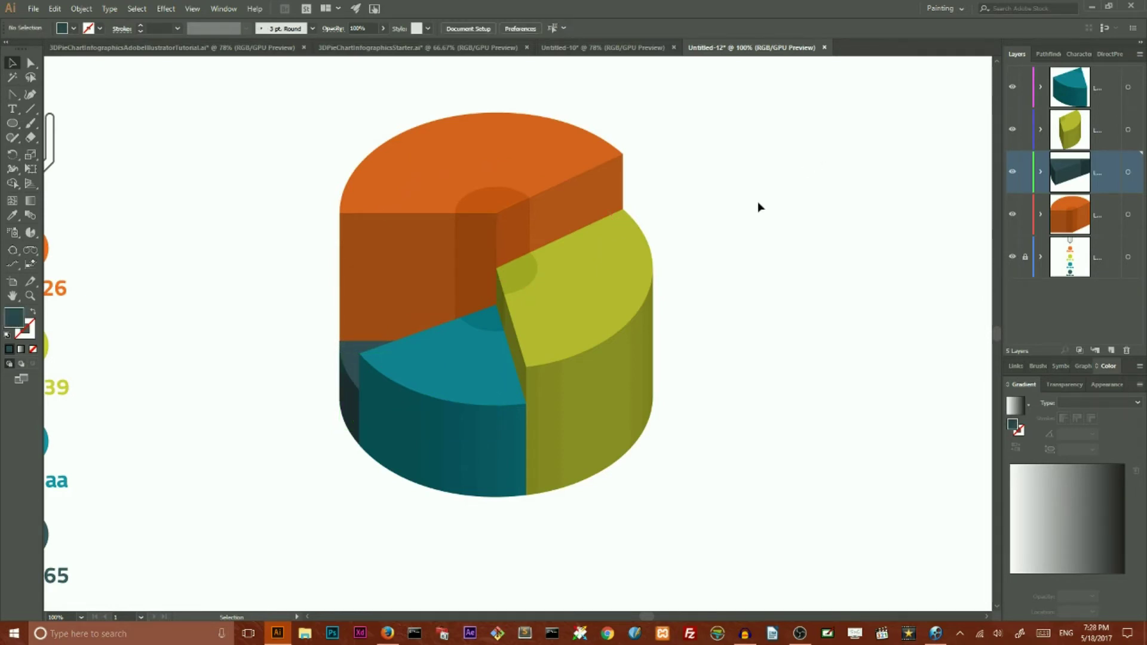
Step: Expand the appearance of all four extruded slices and check them as individual groups
scroll(824, 239, up, 2)
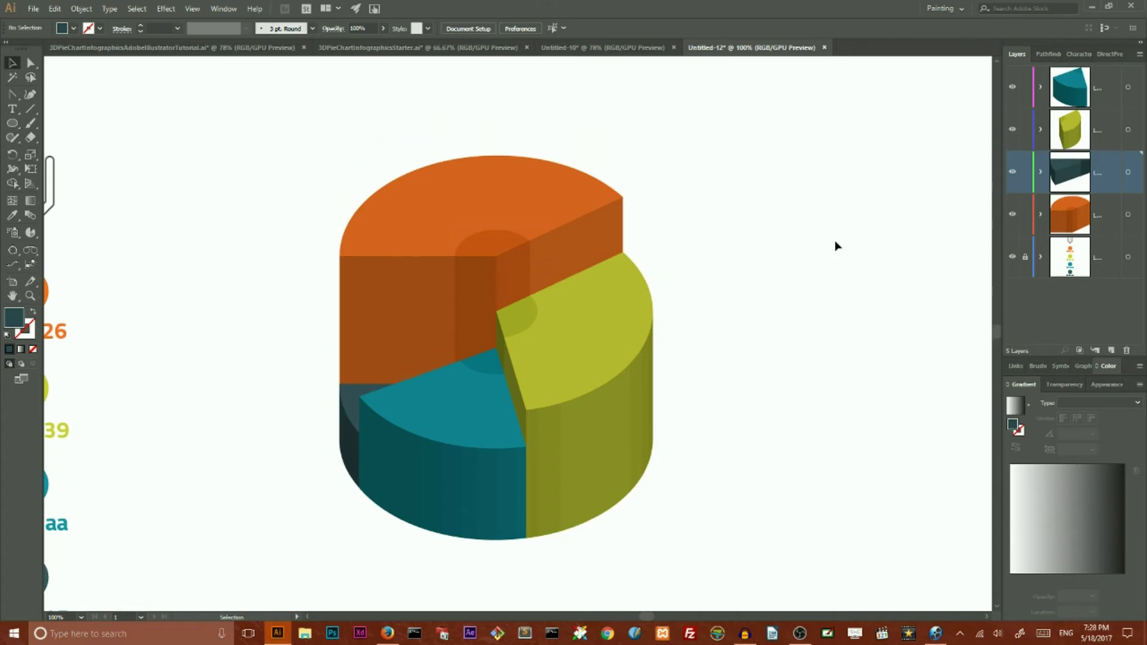
click(468, 188)
click(234, 165)
drag(232, 120, 777, 582)
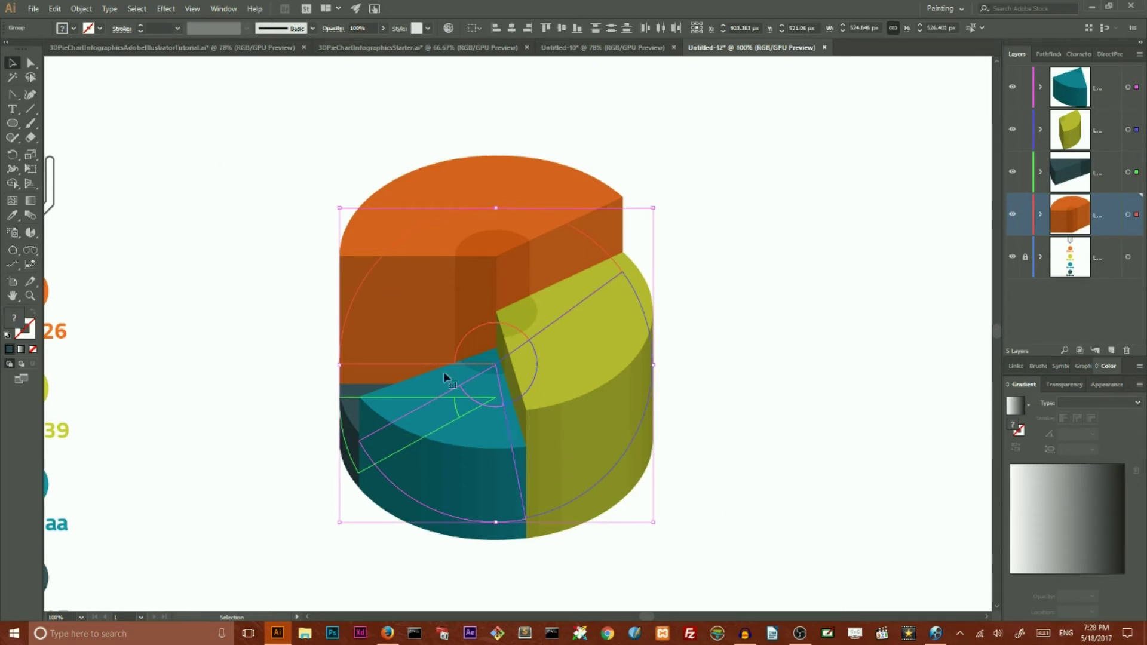
click(81, 9)
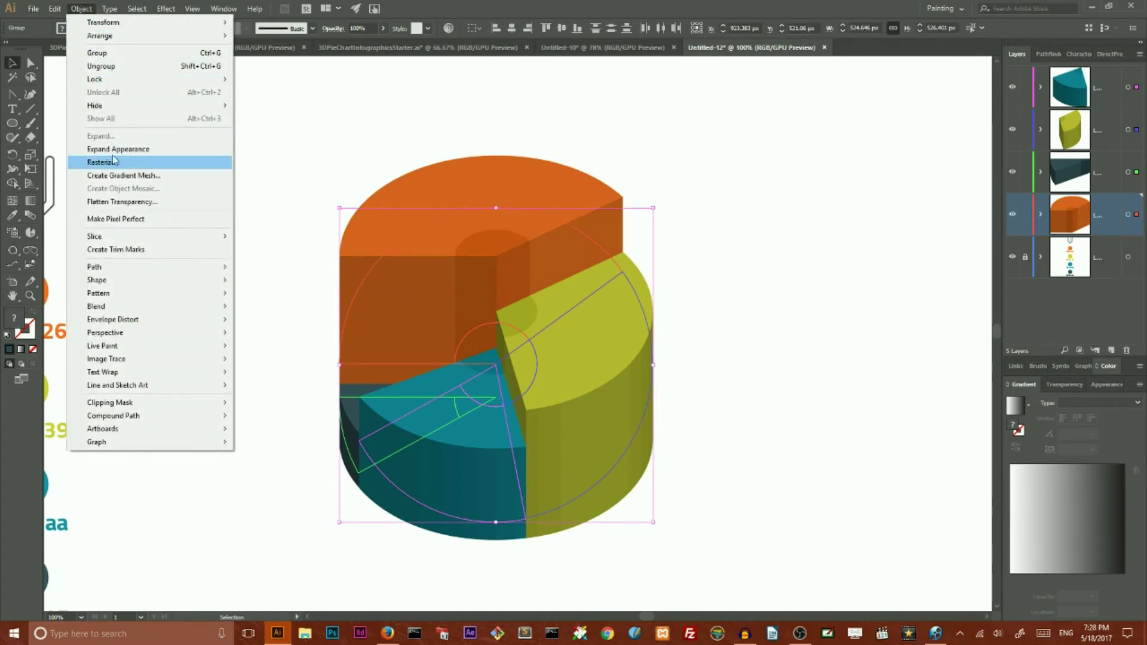
click(113, 153)
click(491, 205)
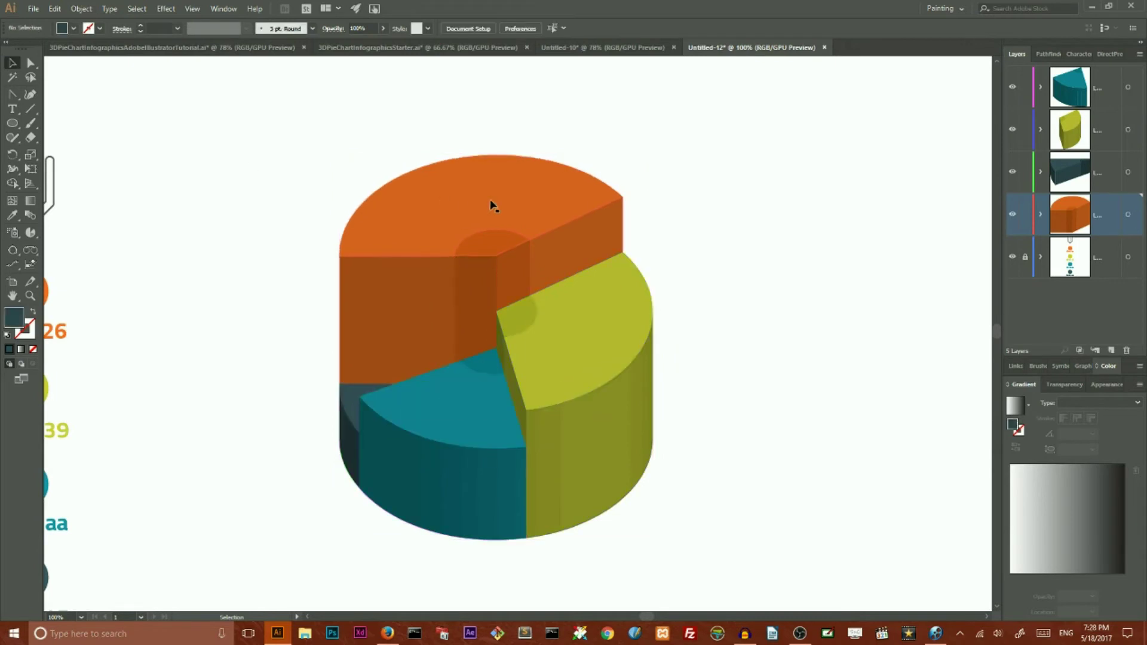
click(615, 315)
click(497, 417)
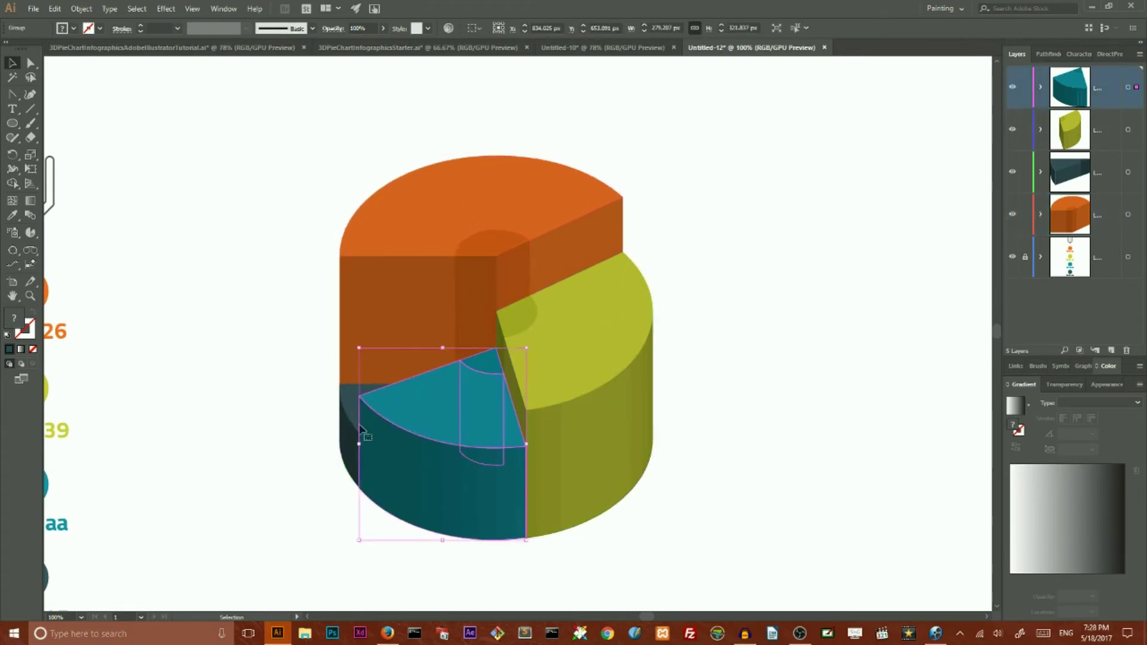
Step: Ungroup the orange slice twice to separate its faces
click(476, 223)
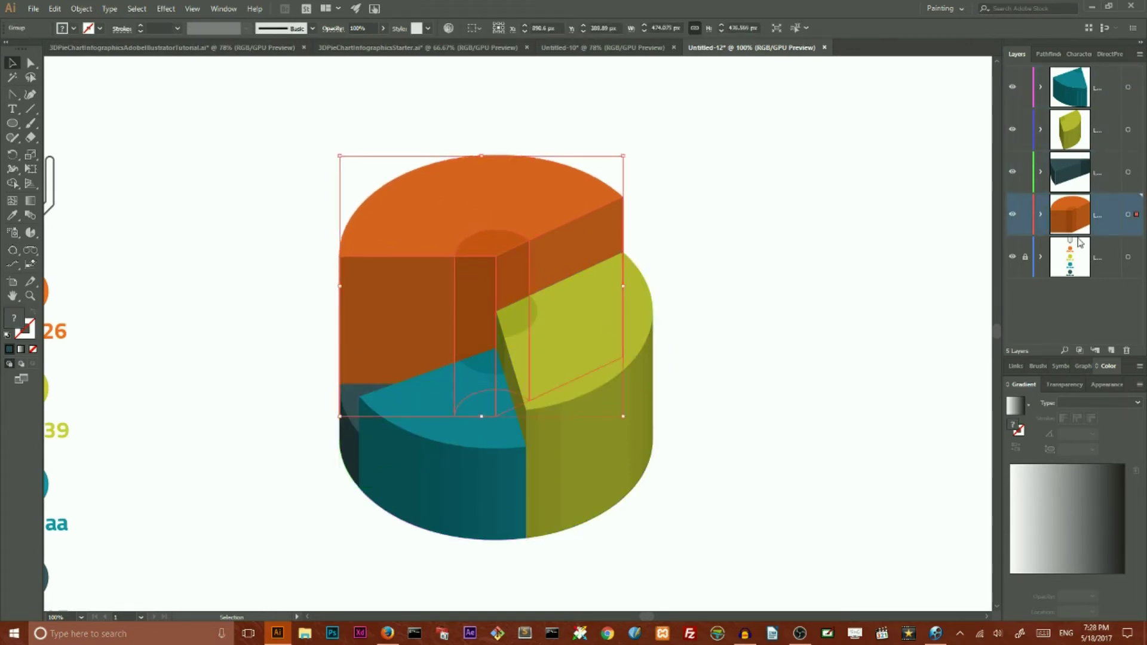
right_click(558, 223)
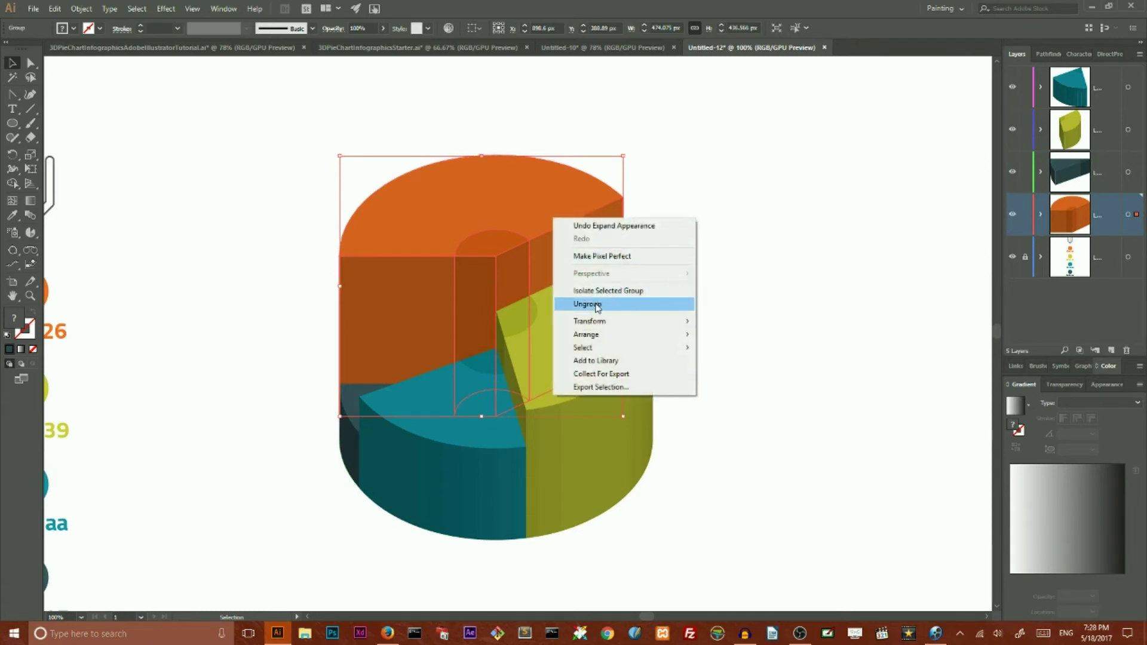
click(543, 206)
right_click(543, 206)
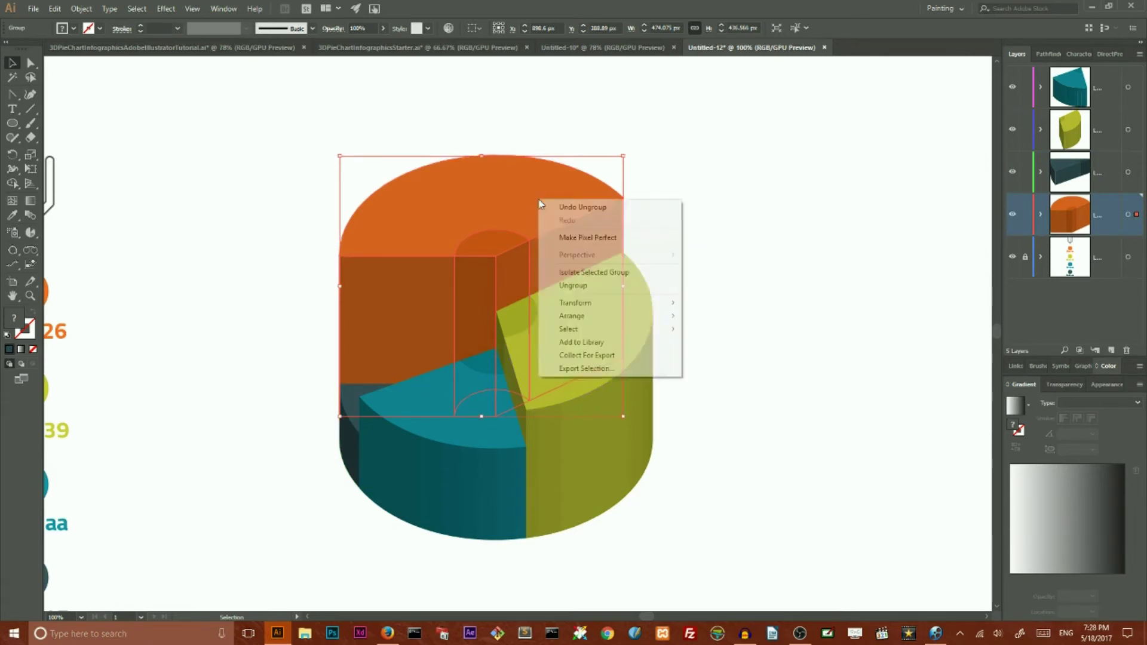
click(574, 286)
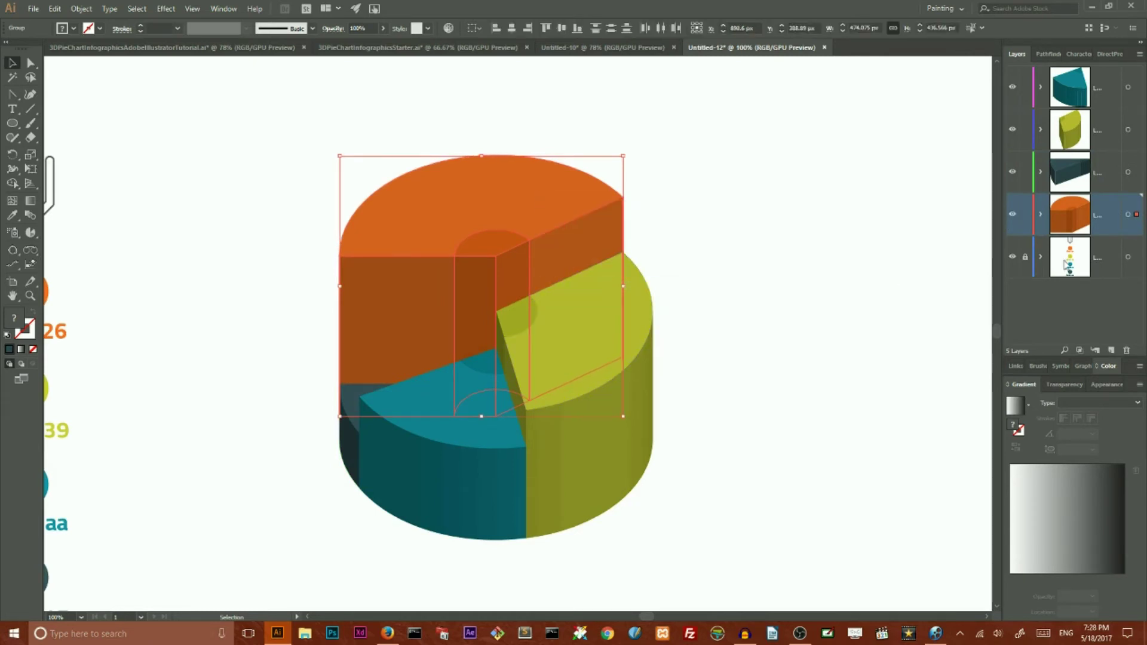
Step: Reveal the orange slice's parts in the layer list and collapse the color and gradient controls to make room for them
click(1042, 217)
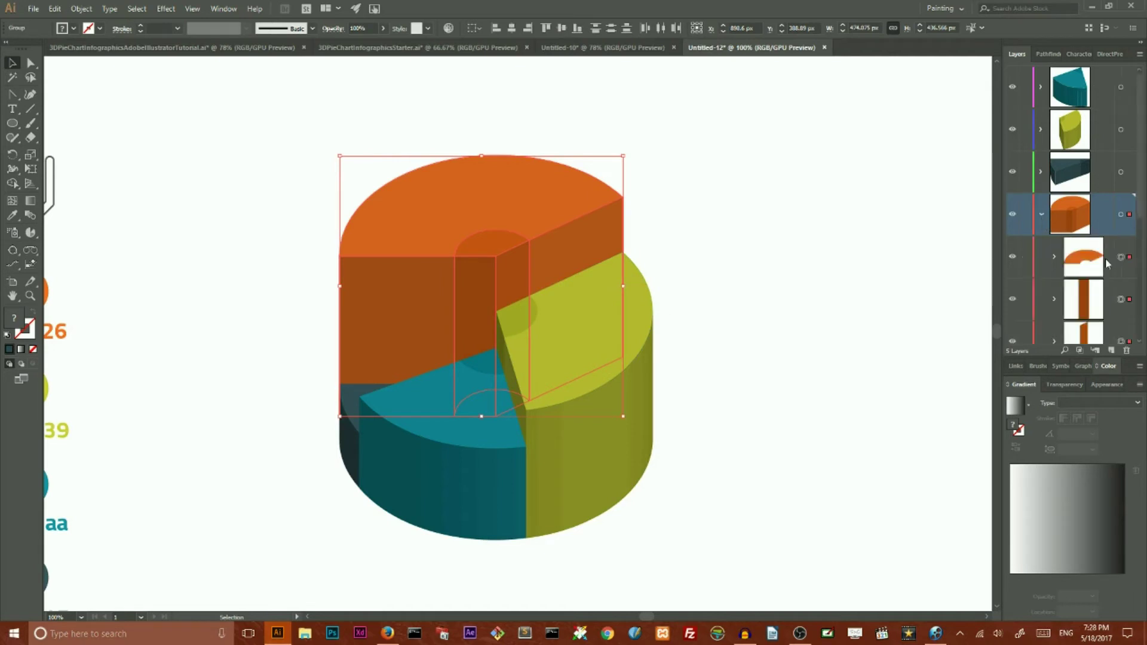
click(1113, 367)
click(1107, 367)
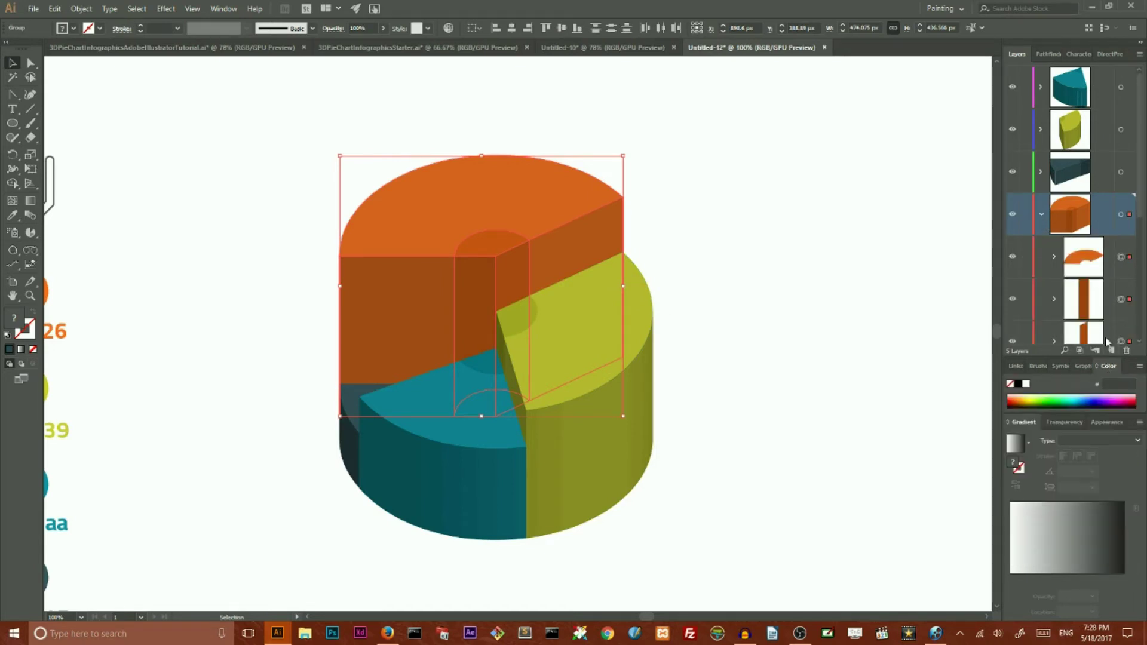
scroll(1106, 221, down, 3)
scroll(1107, 217, up, 1)
scroll(1106, 217, down, 1)
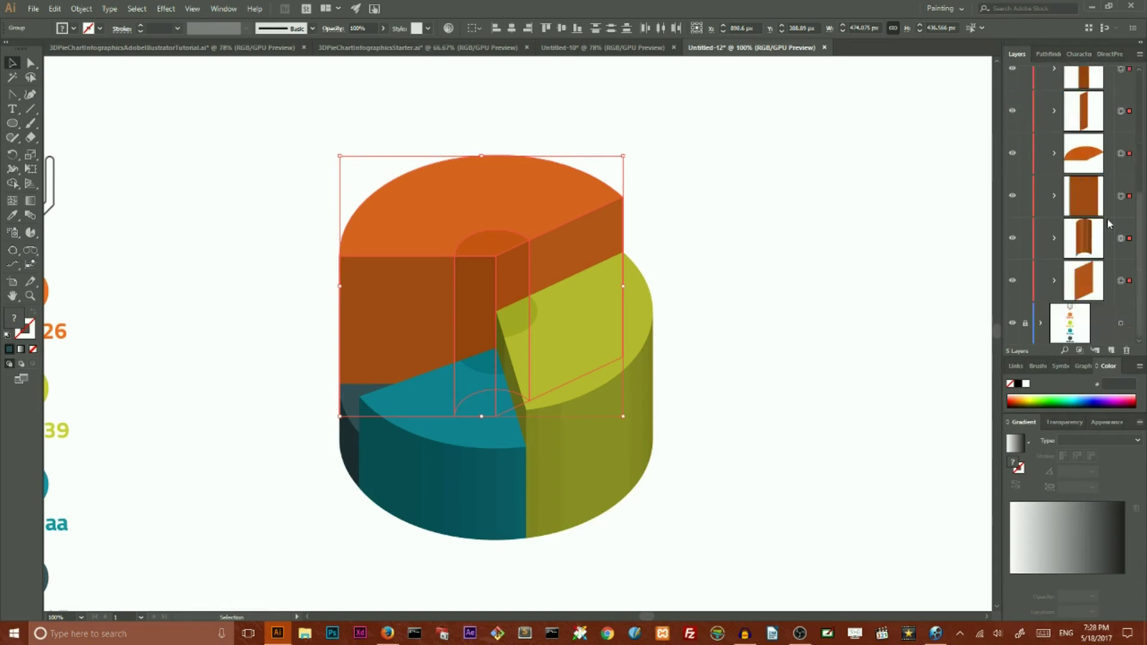
click(1024, 422)
click(1107, 366)
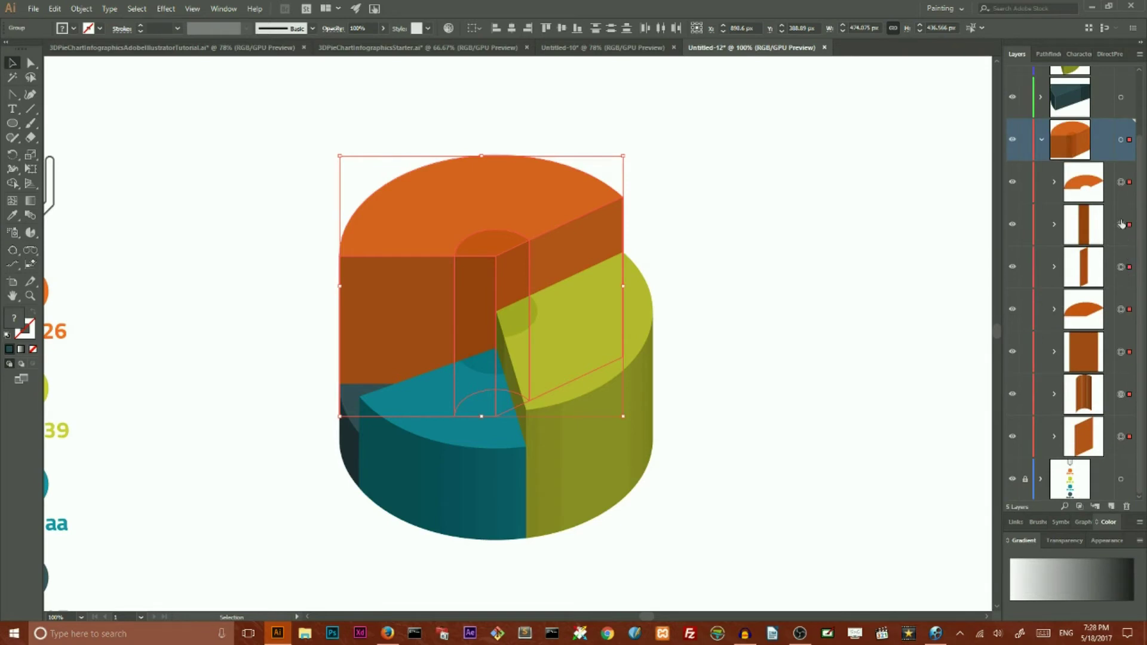
Step: Delete the orange slice's inner curved clip group and identify its remaining side faces by selecting them one at a time
click(1121, 394)
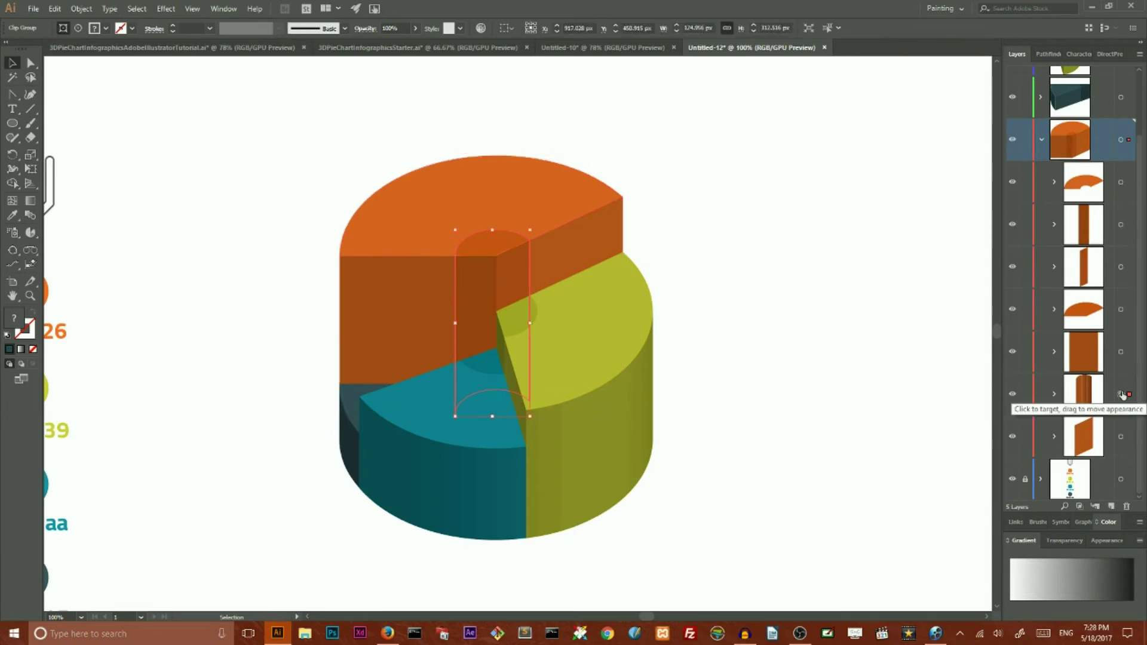
key(ctrl+shift+a)
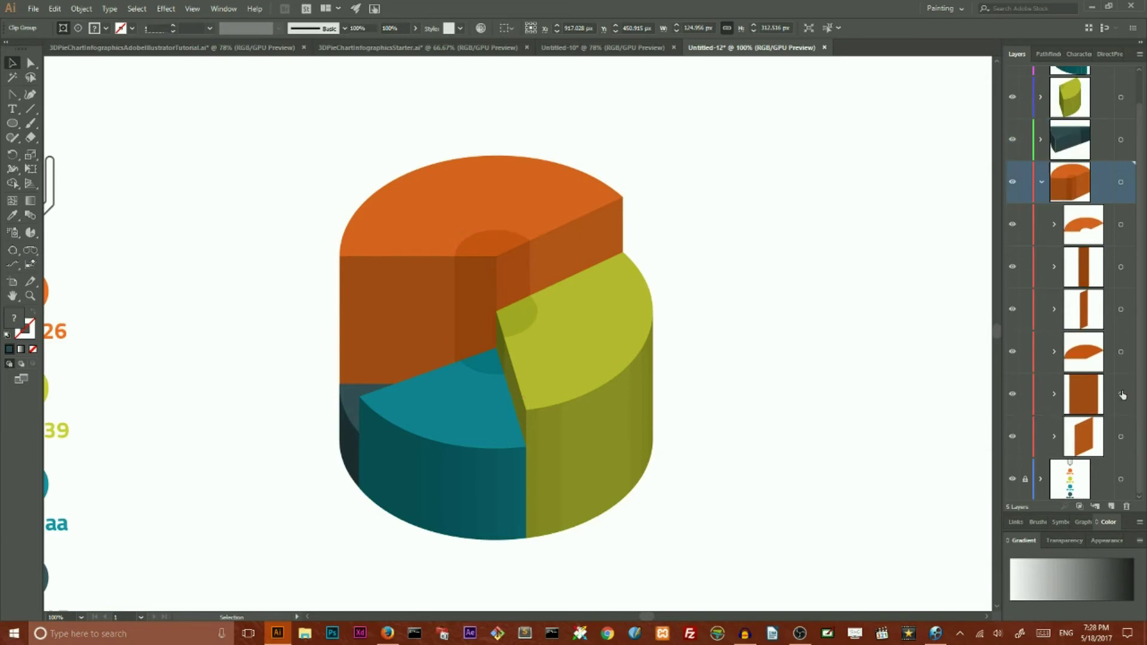
click(1121, 309)
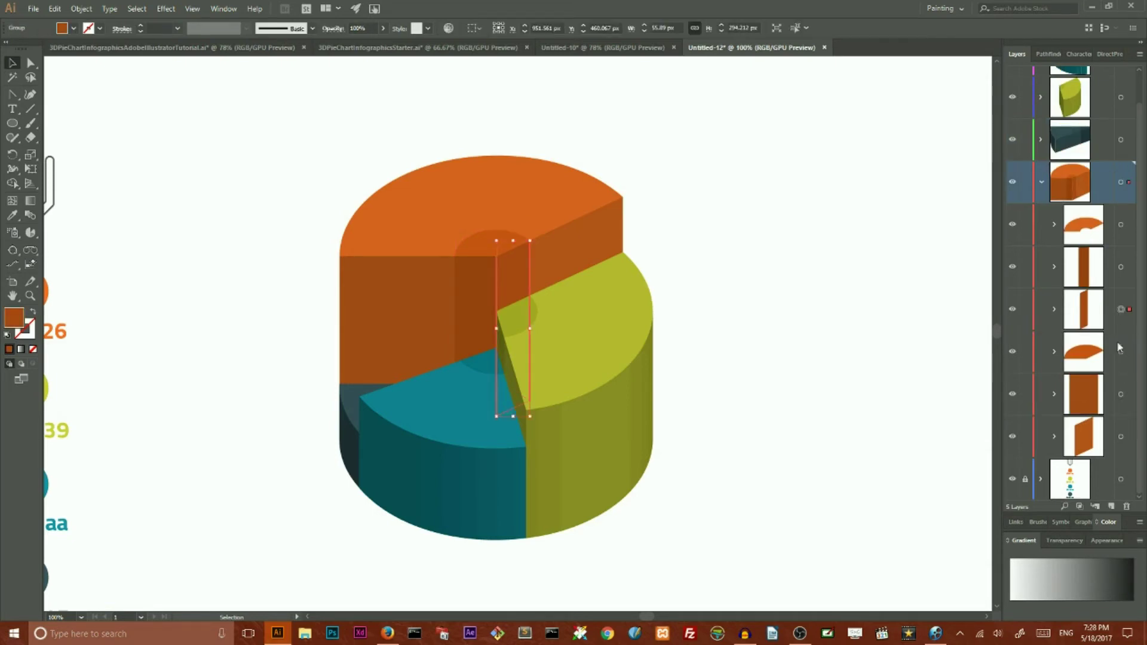
click(1121, 394)
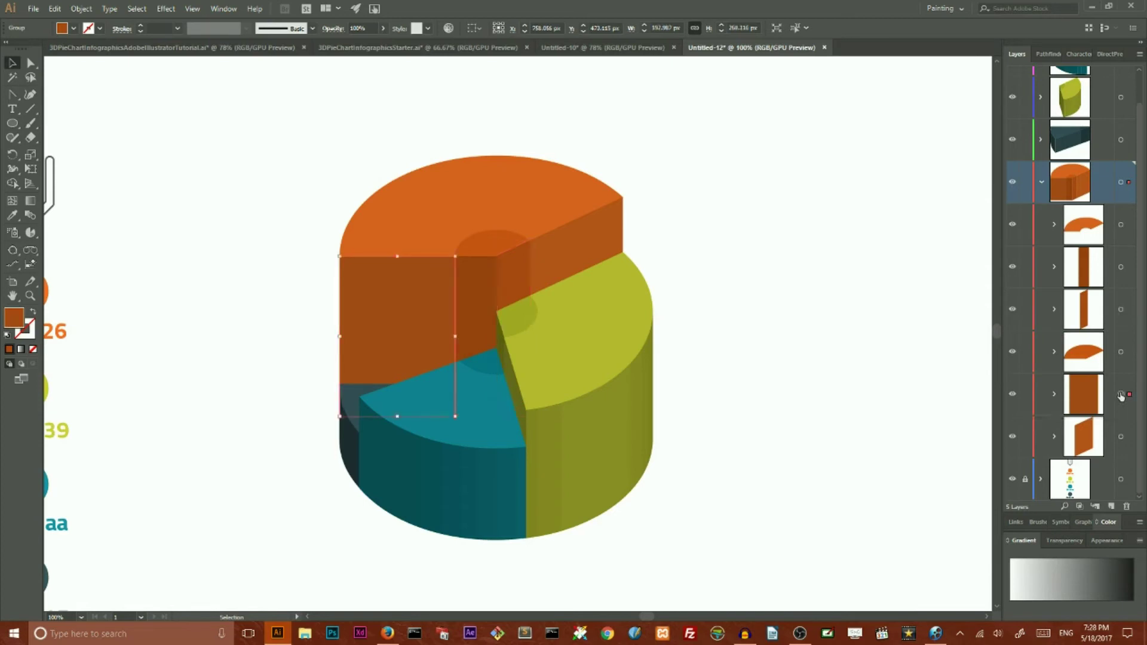
click(1121, 438)
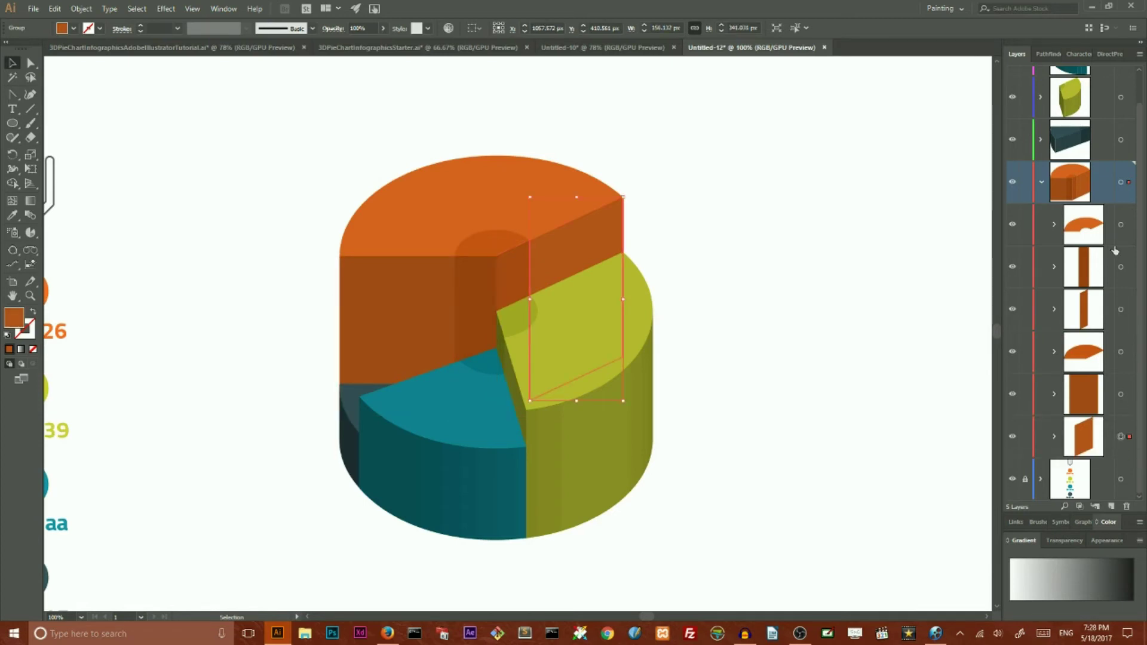
Step: Fill the orange slice's top face with a white-to-gray gradient, setting the dark end stop to 30% black
click(1121, 224)
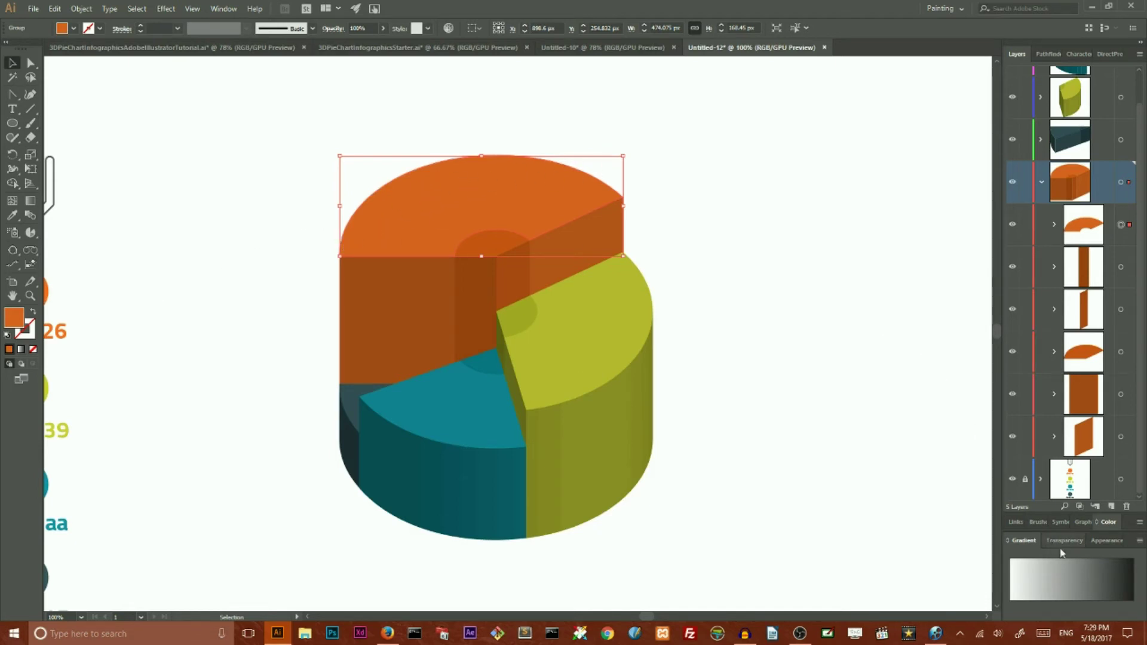
click(1077, 587)
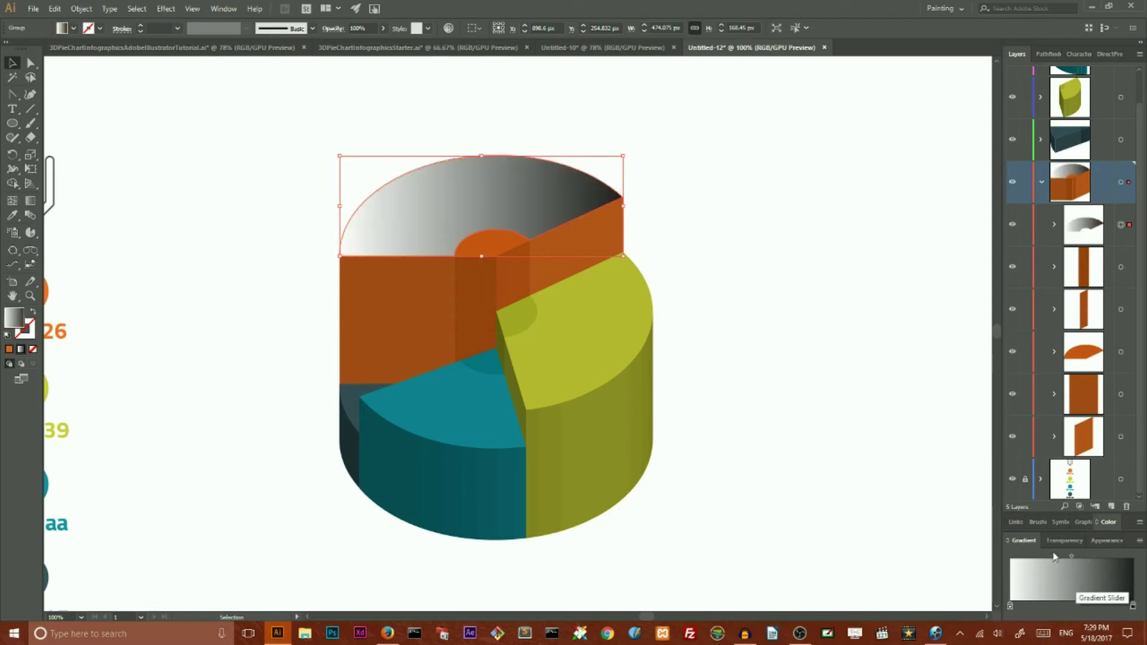
double_click(1133, 606)
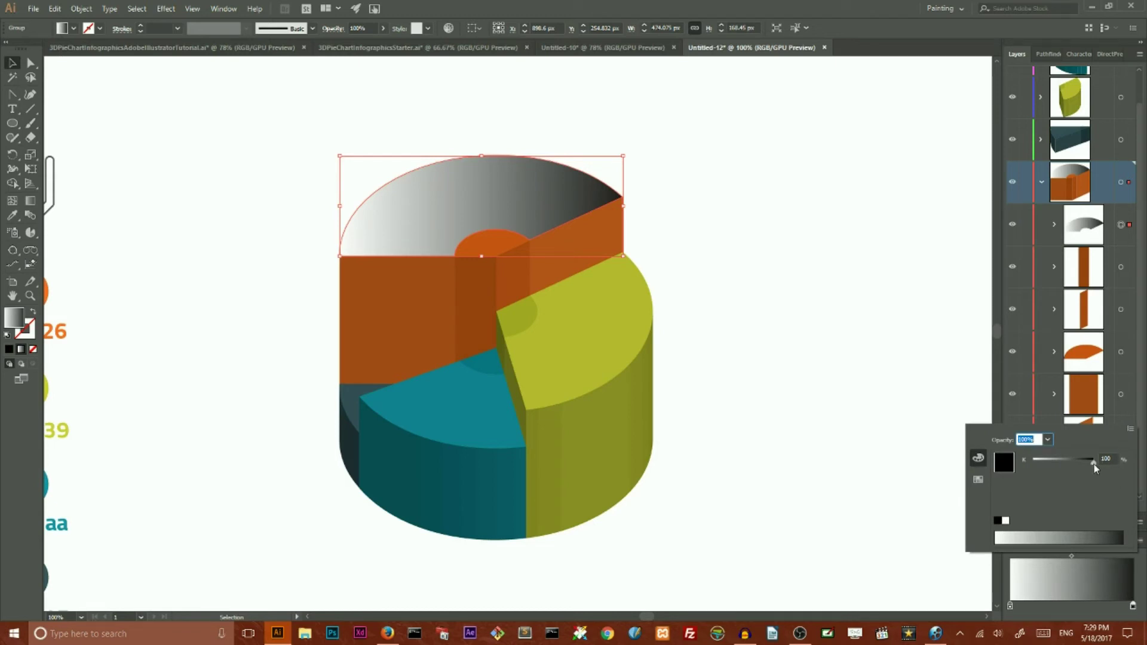
drag(1094, 465, 1045, 462)
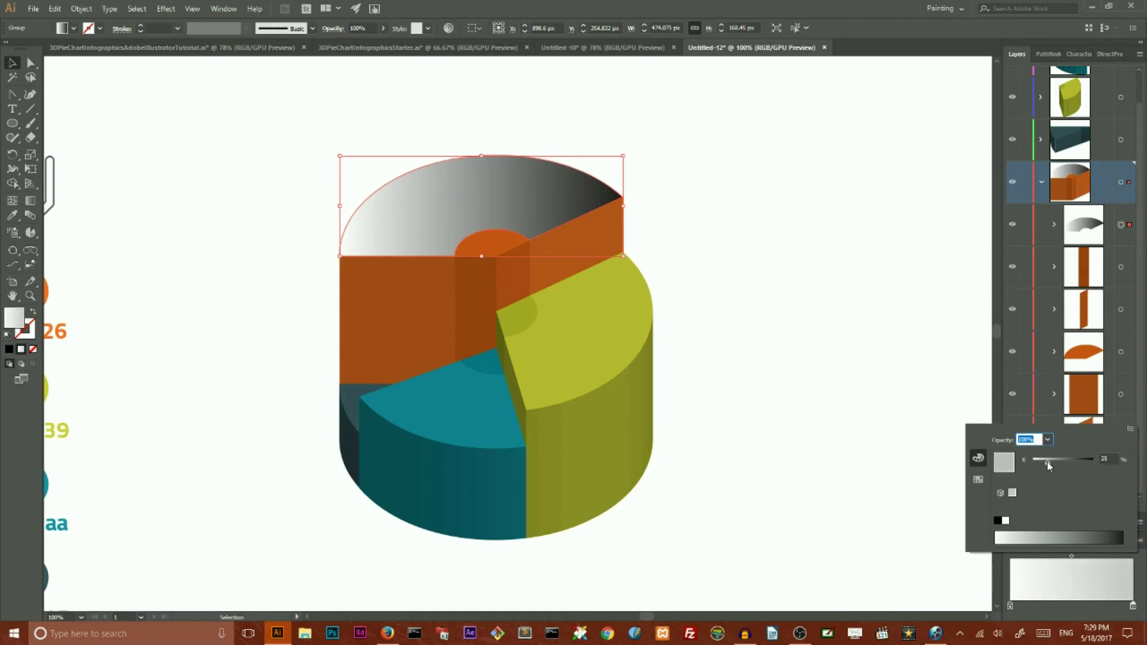
drag(1048, 461, 1048, 461)
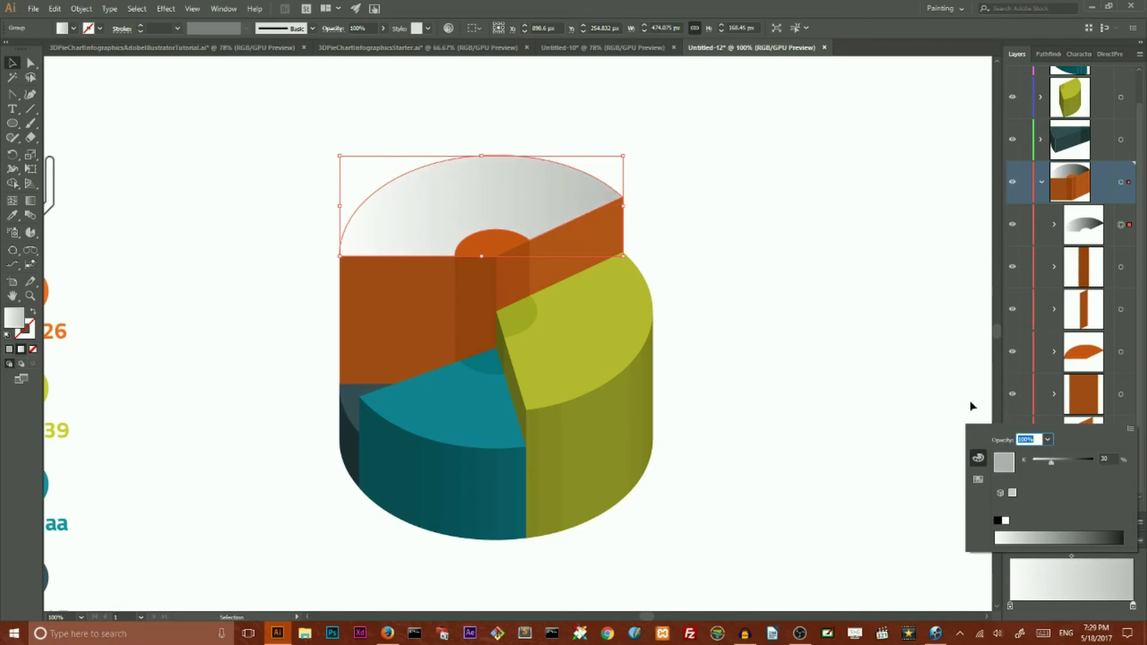
key(Escape)
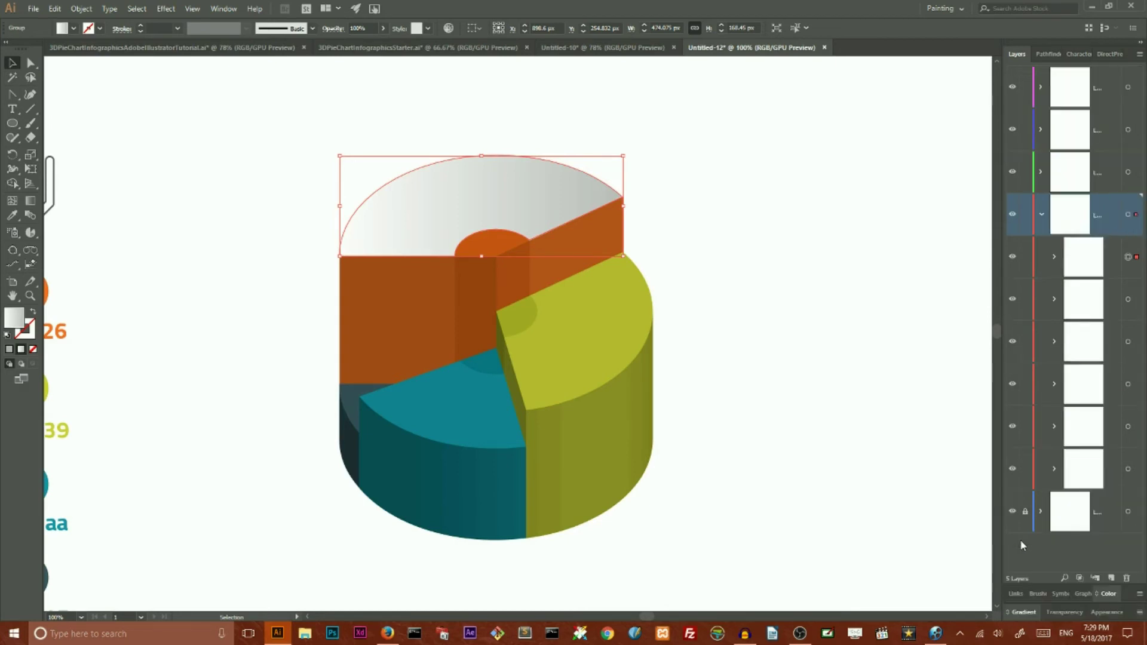
Step: Reverse the gradient on the orange slice's top face and set its light end stop to 4% black
click(1023, 541)
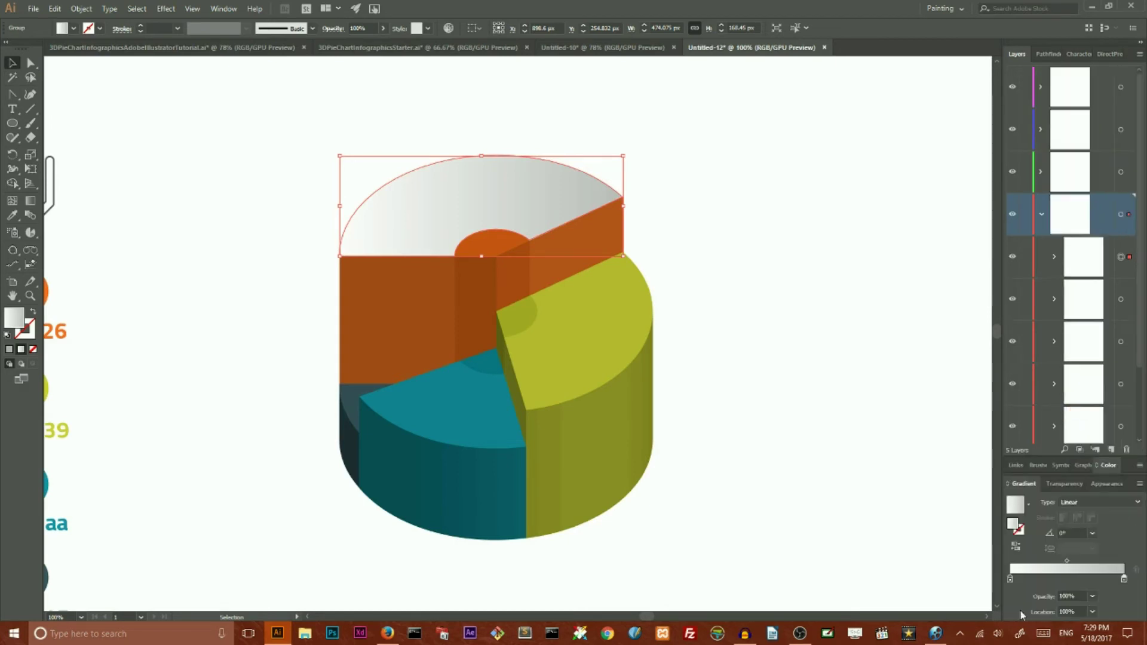
click(1016, 547)
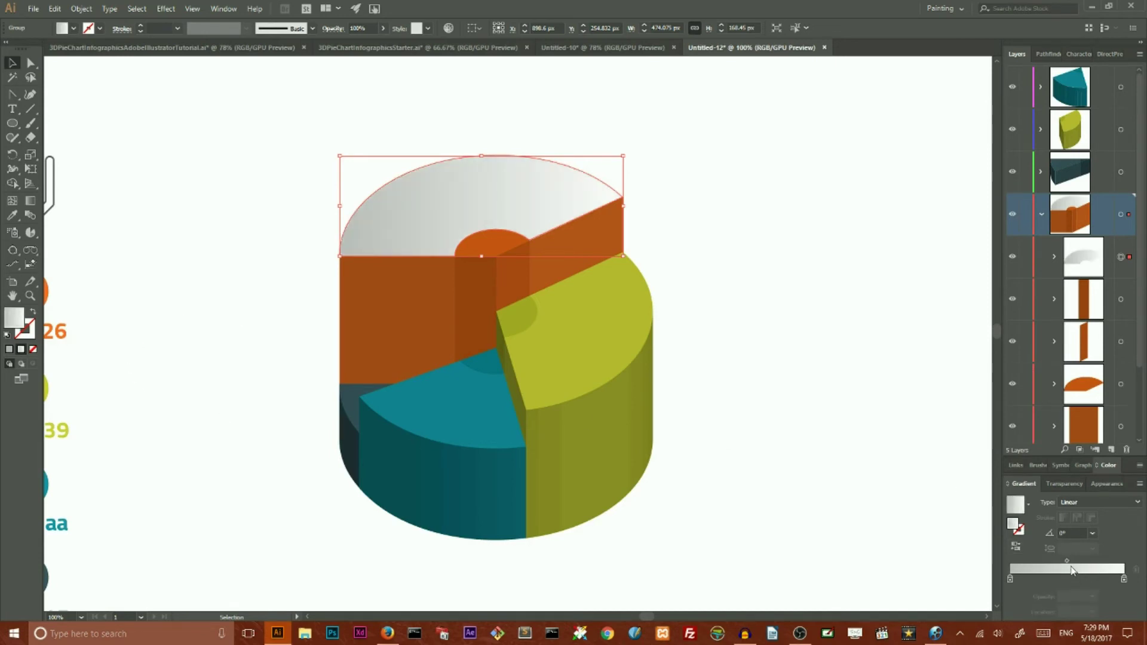
click(1124, 580)
double_click(1124, 580)
key(Escape)
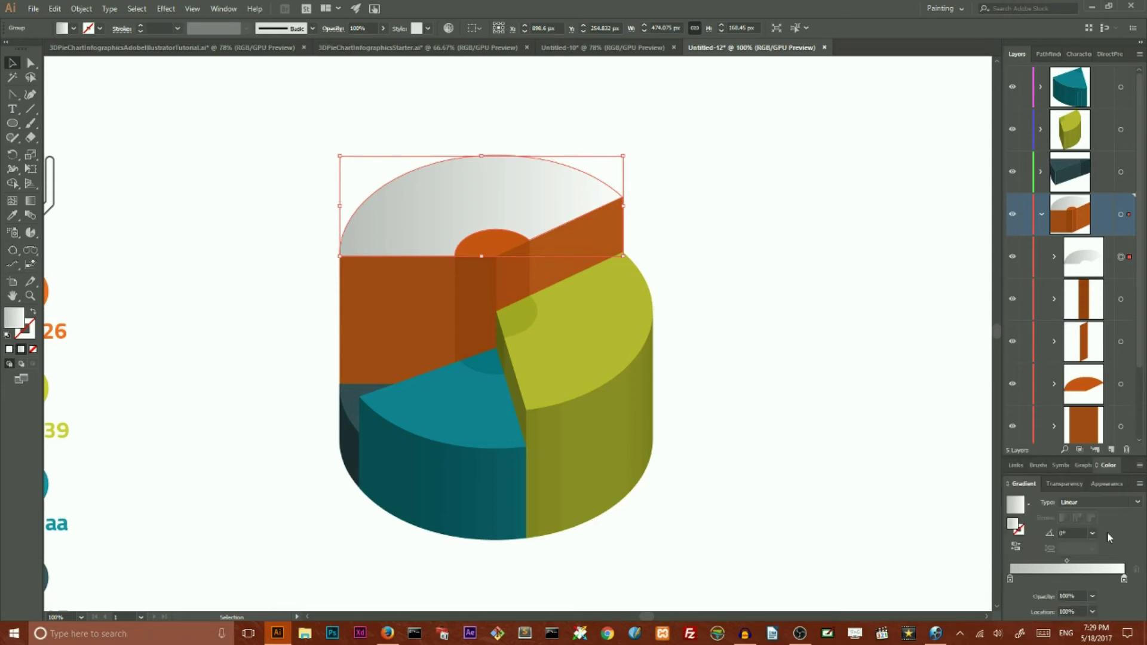
double_click(1124, 579)
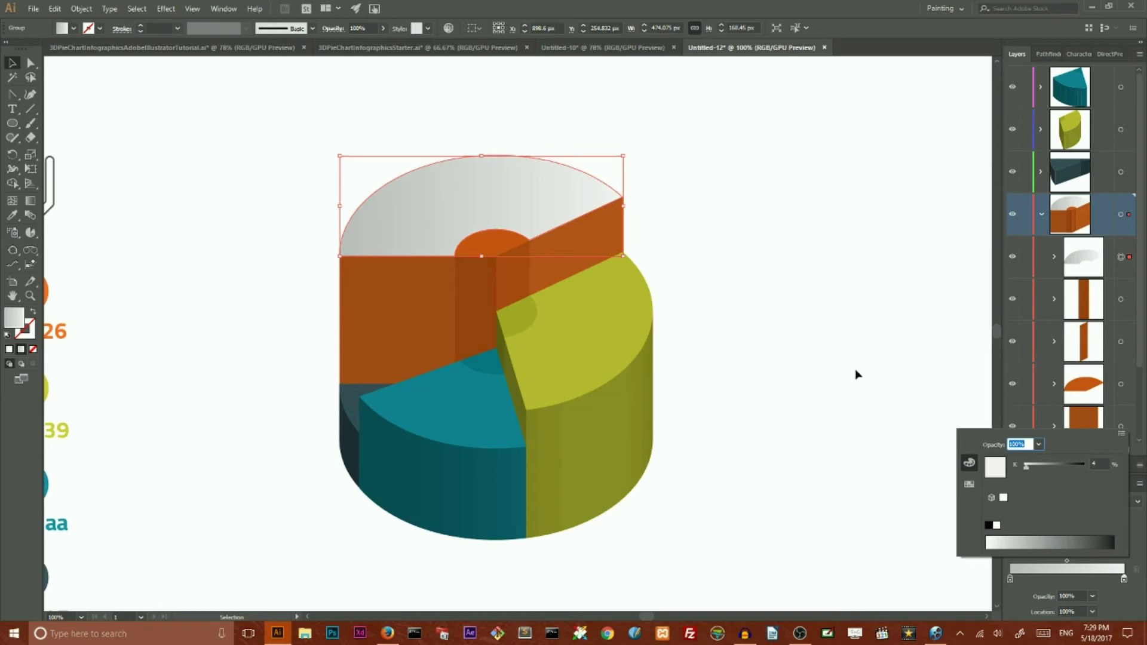
key(Escape)
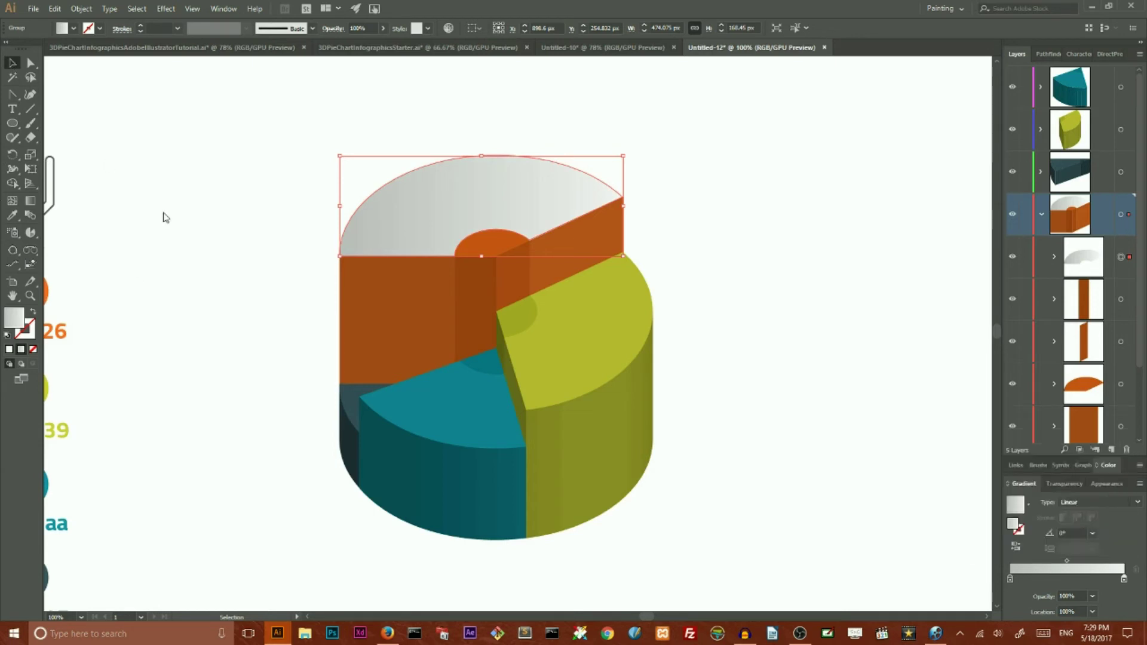
Step: Copy the top face's gradient onto the orange slice's rectangular front side face and redraw it running vertically downward
click(202, 238)
click(367, 345)
click(12, 215)
click(417, 203)
key(v)
click(30, 201)
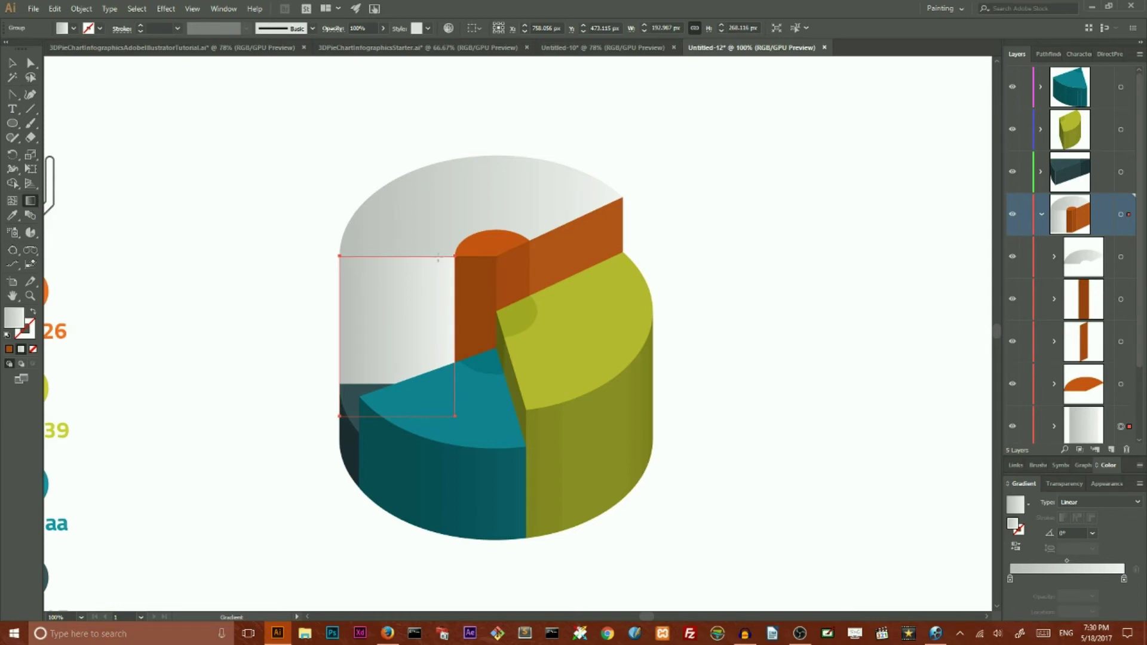
drag(406, 245, 410, 448)
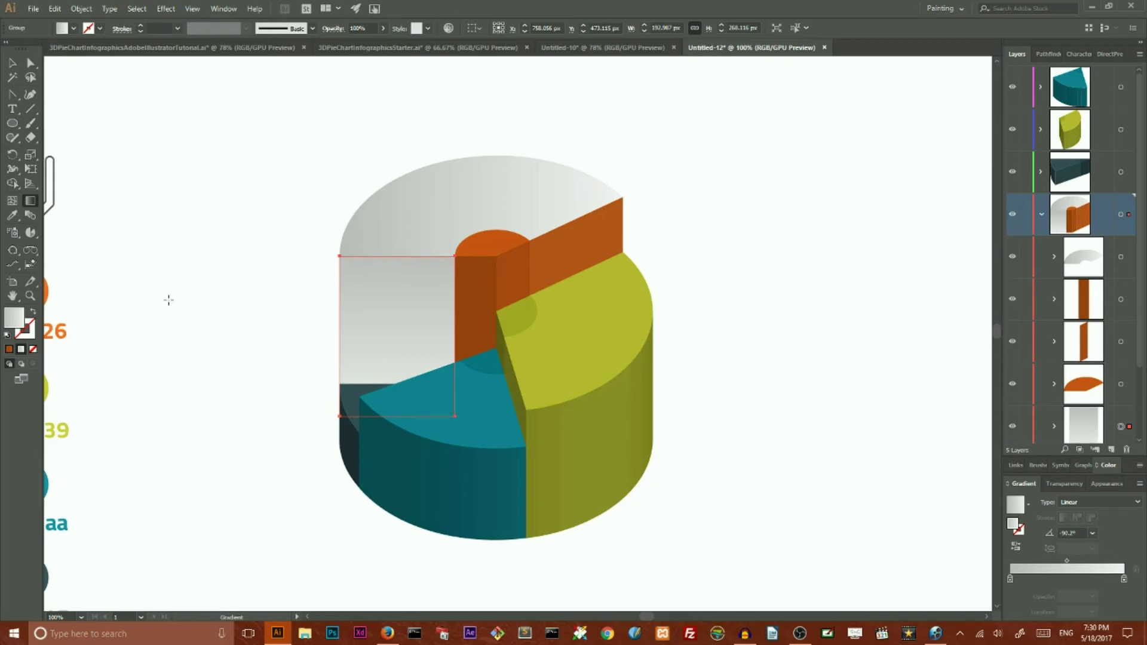
click(12, 63)
click(250, 241)
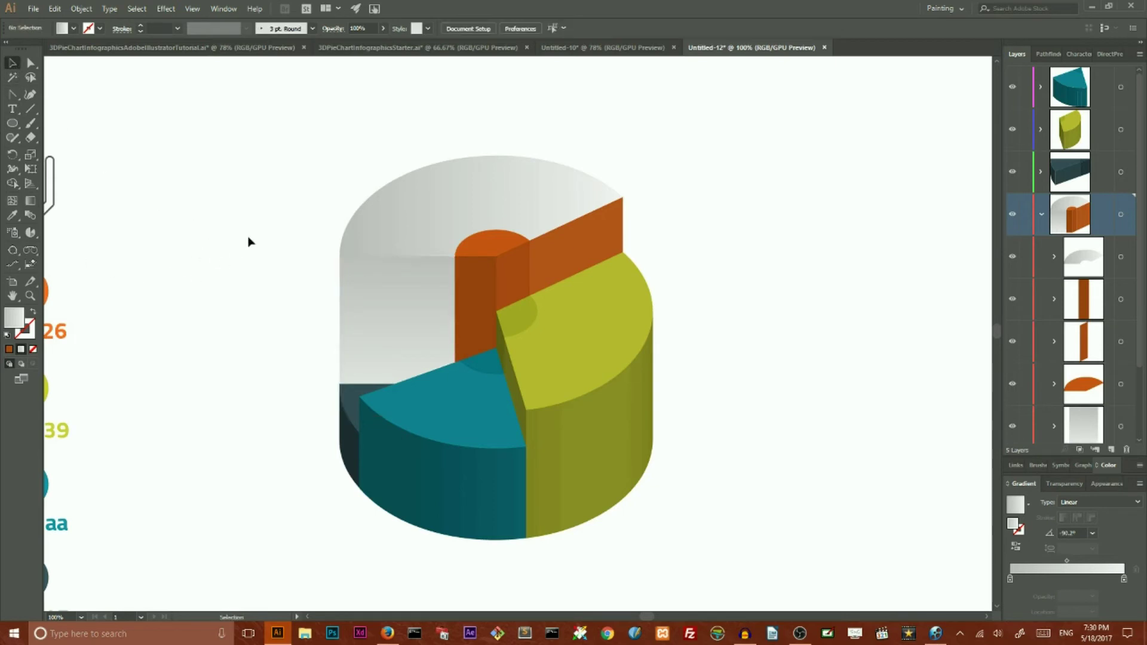
Step: Move the front side face's gray gradient stop just past the midpoint and add a light stop at 0%
click(392, 300)
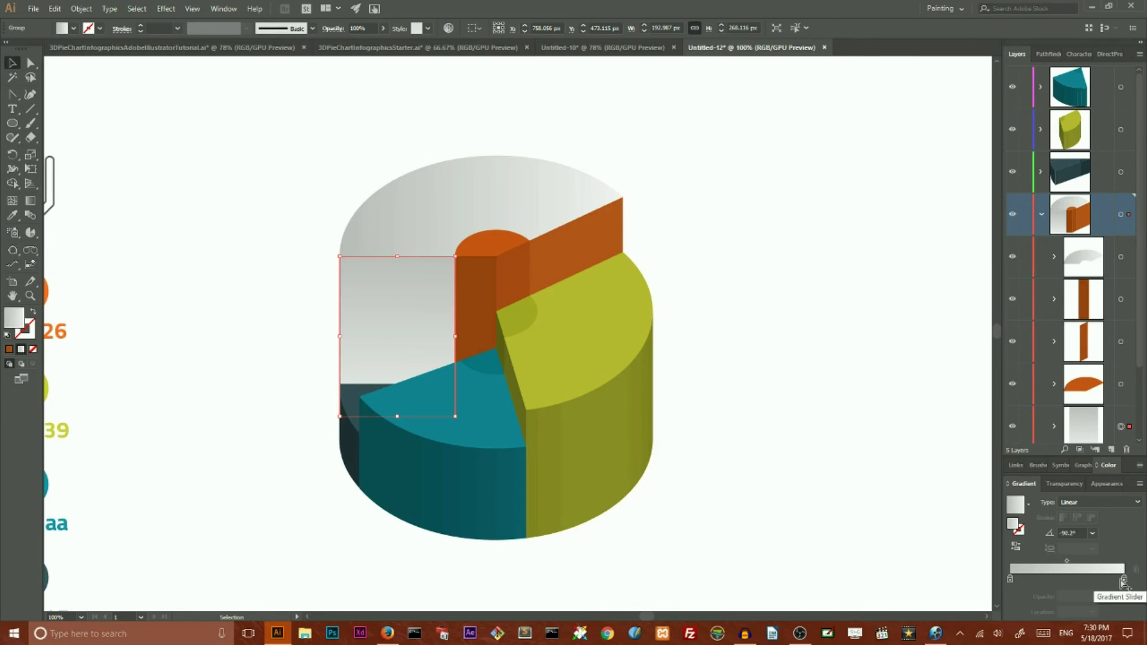
drag(1010, 579, 1067, 581)
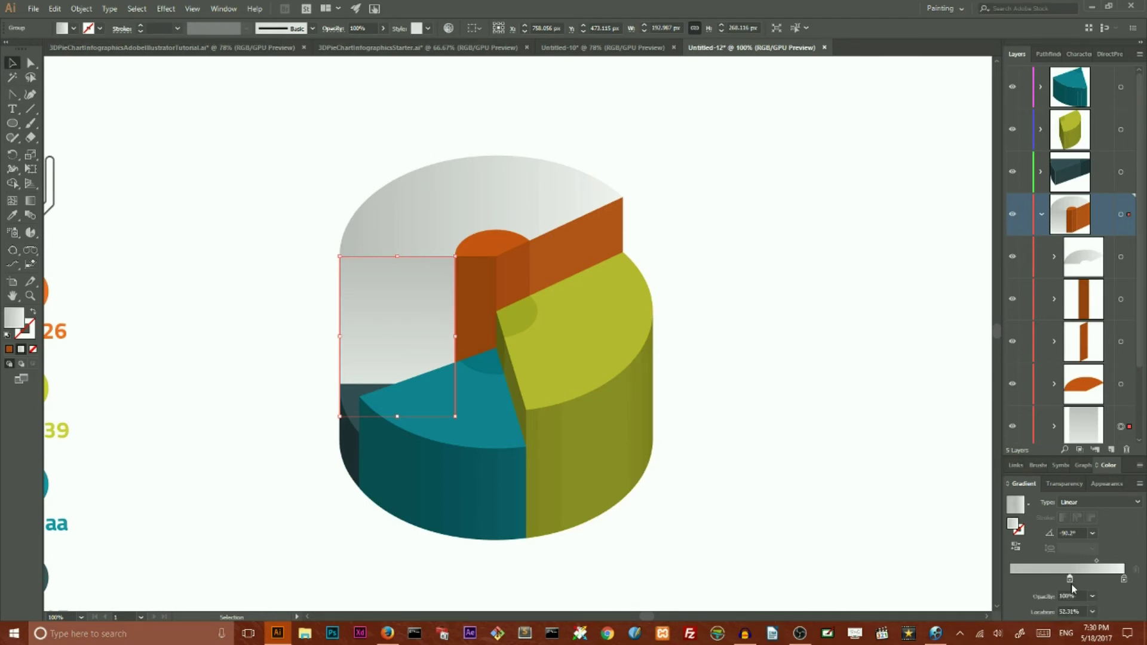
drag(1069, 583, 1075, 589)
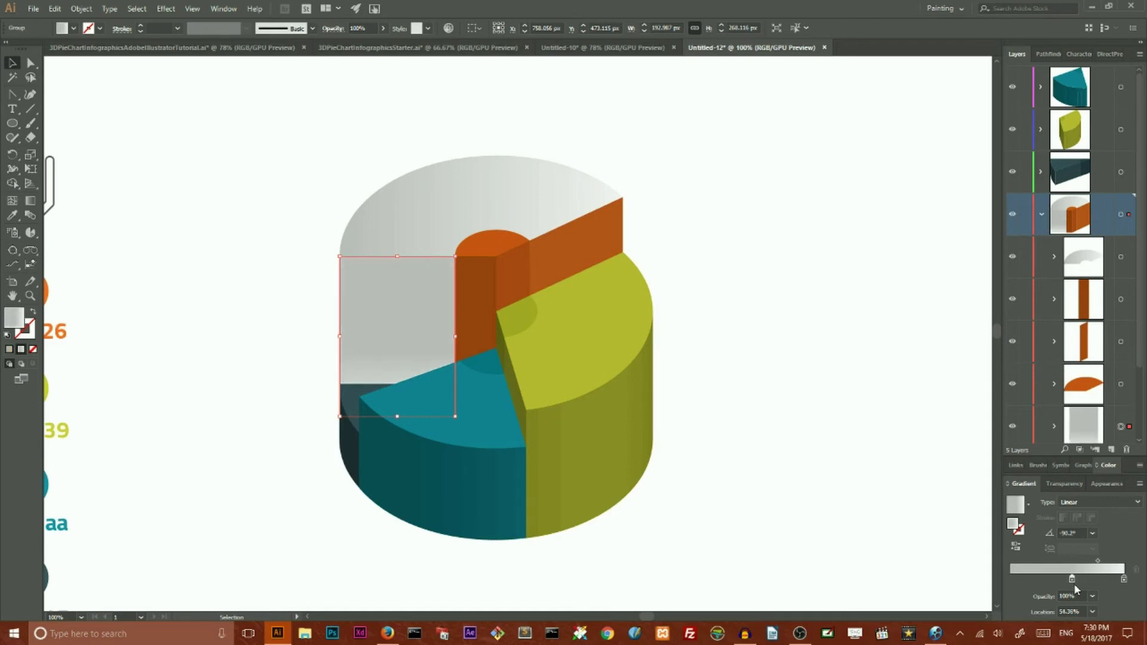
click(1118, 580)
drag(1121, 585, 1006, 583)
click(743, 356)
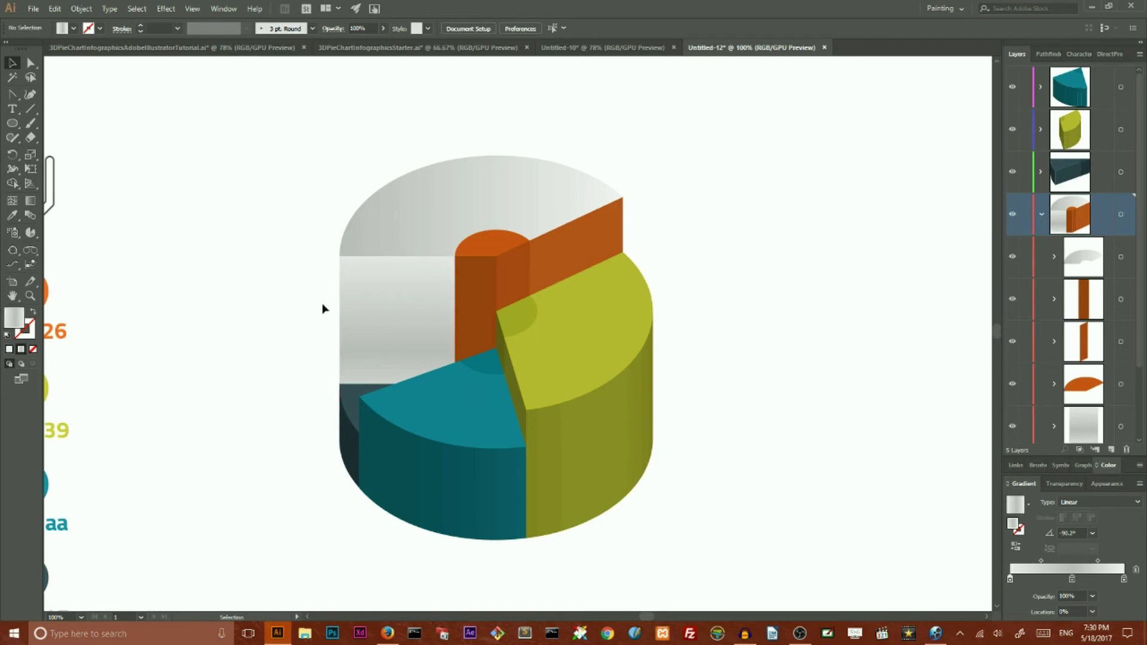
Step: Sample the top face's gradient onto the orange slice's slanted side face behind the green slice
click(584, 235)
click(12, 215)
click(460, 187)
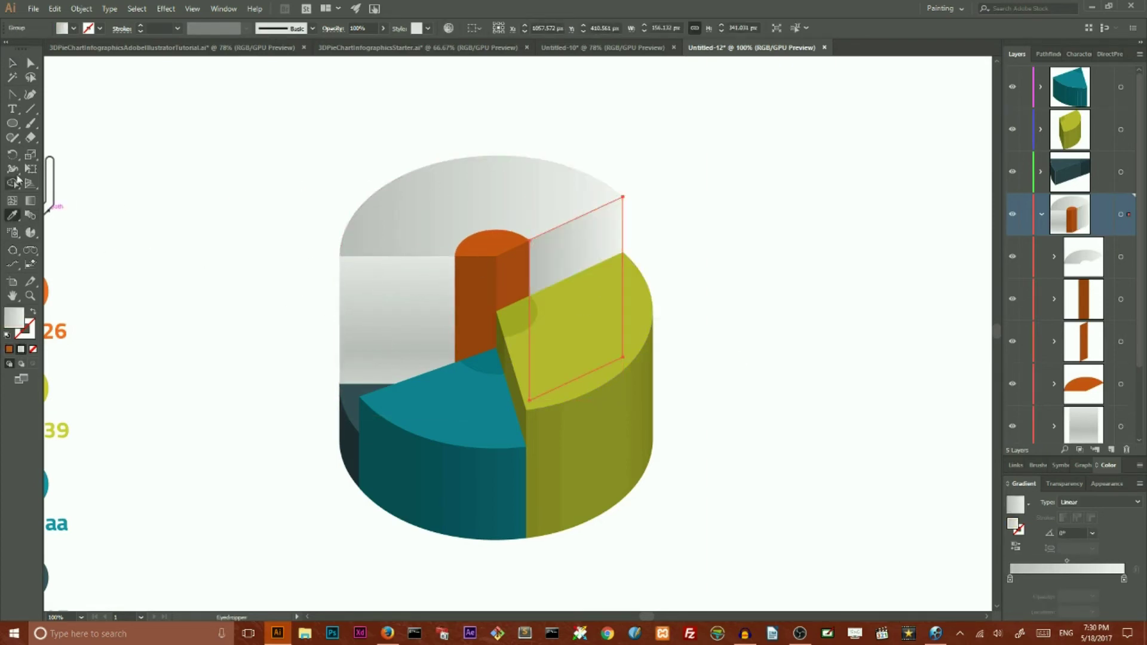
click(12, 62)
click(193, 108)
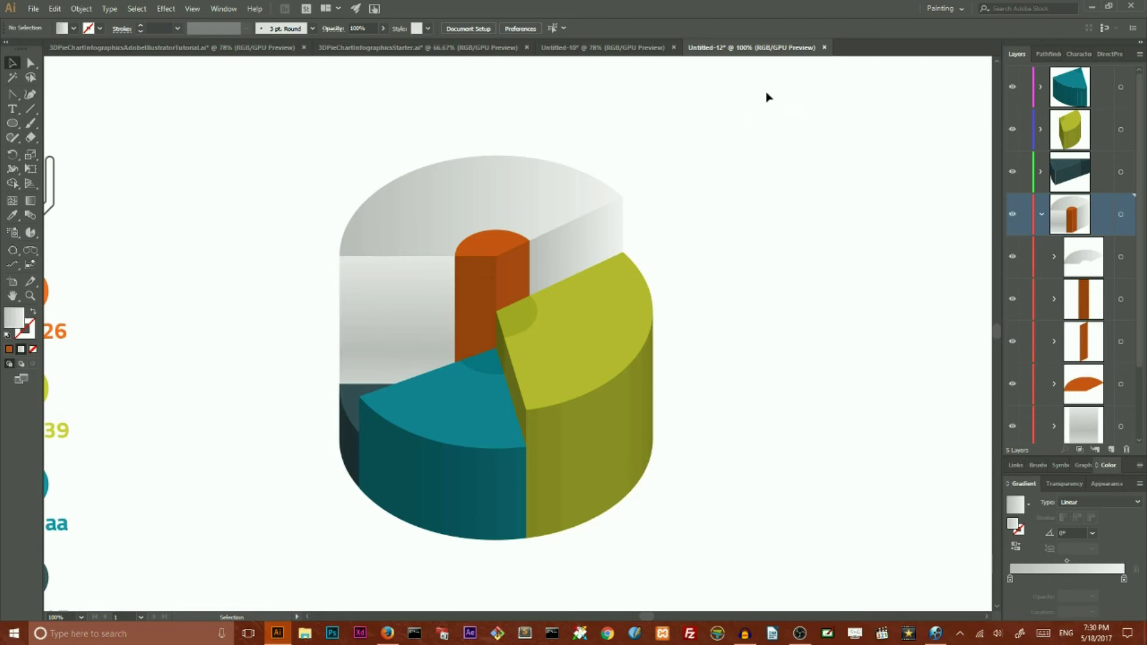
Step: Collapse the orange slice's layer, ungroup the green slice twice, and expand its layer to list the parts
scroll(737, 187, up, 2)
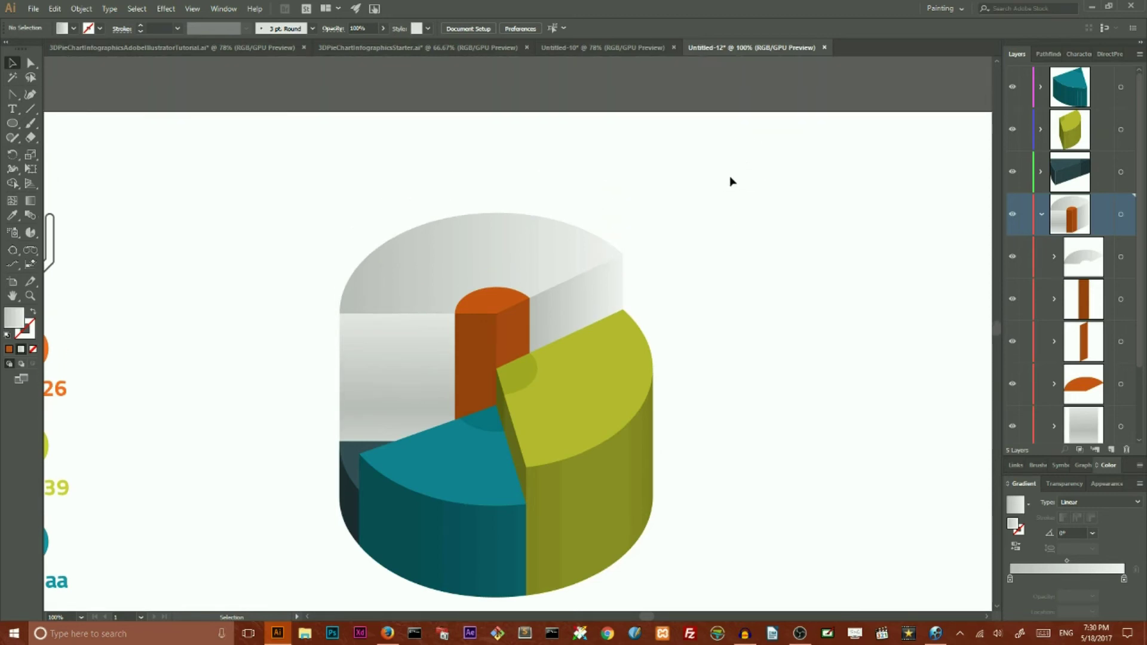
click(1042, 214)
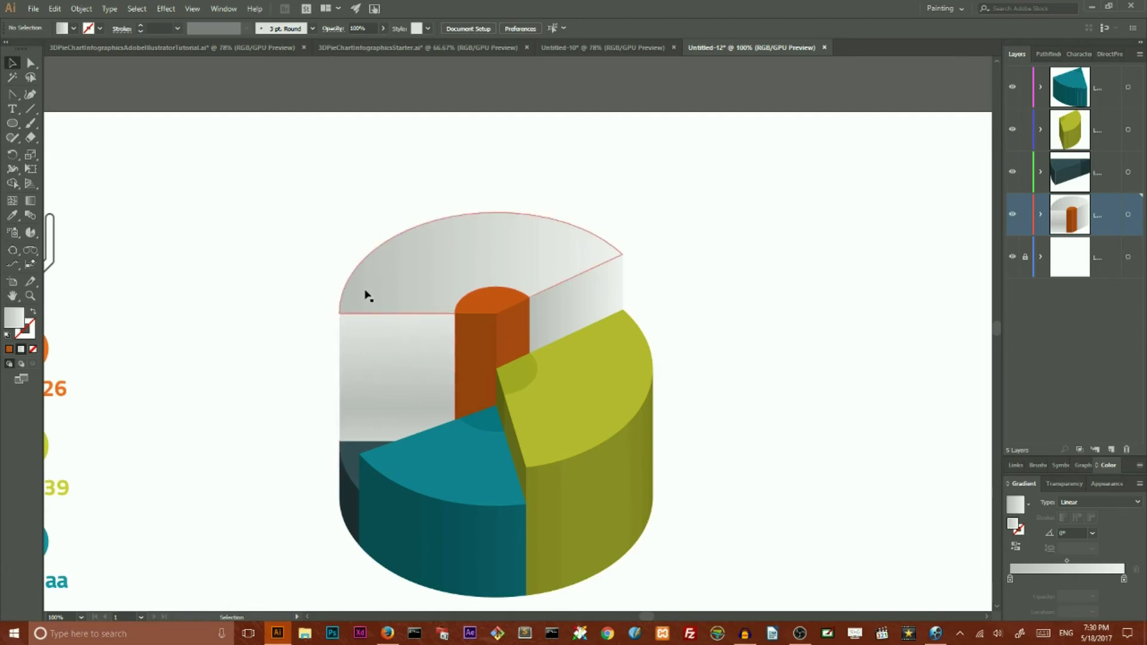
click(615, 375)
right_click(607, 377)
click(653, 455)
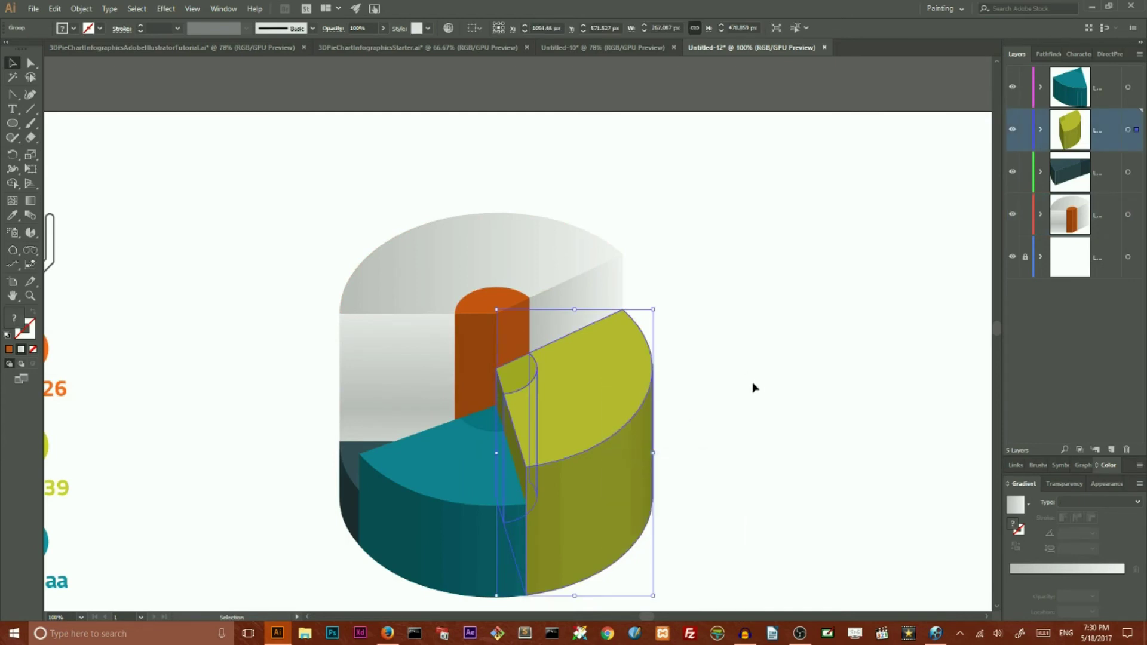
scroll(754, 389, down, 2)
right_click(609, 317)
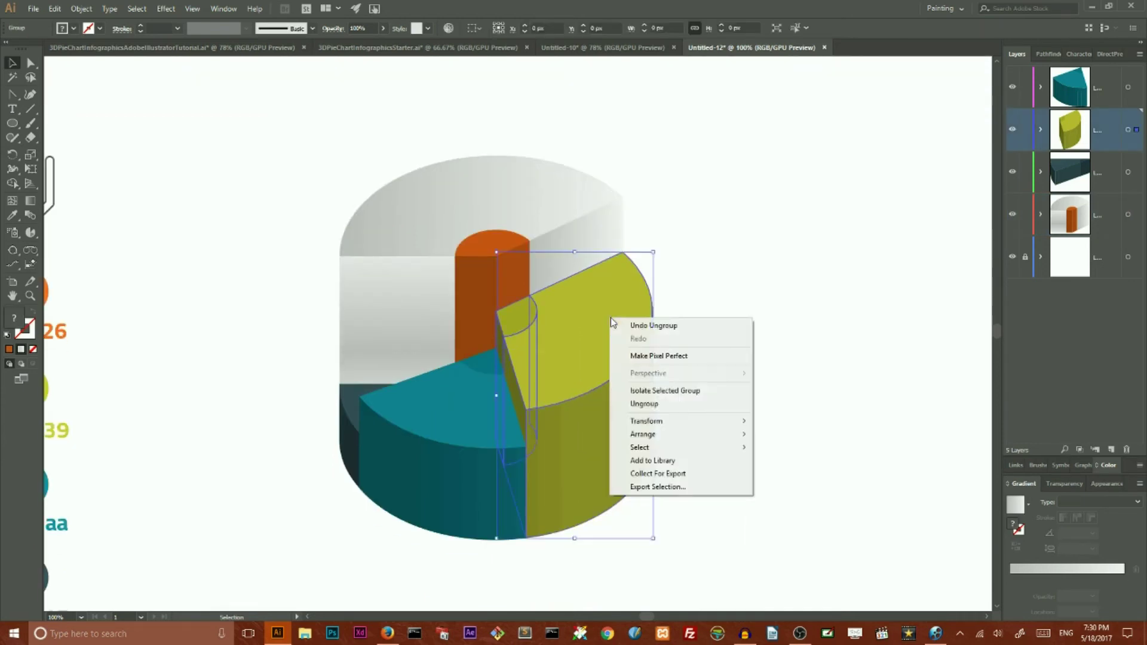
click(650, 405)
click(1042, 130)
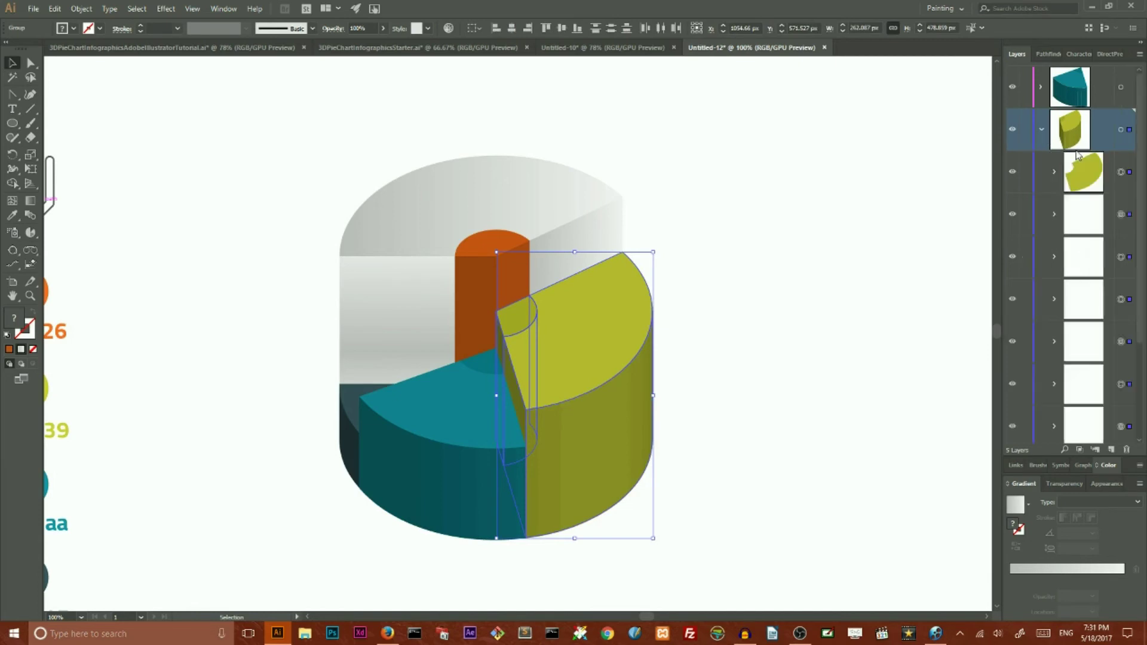
Step: Delete the green slice's hidden back side face and target its narrow inner curved clip group for removal
click(1122, 258)
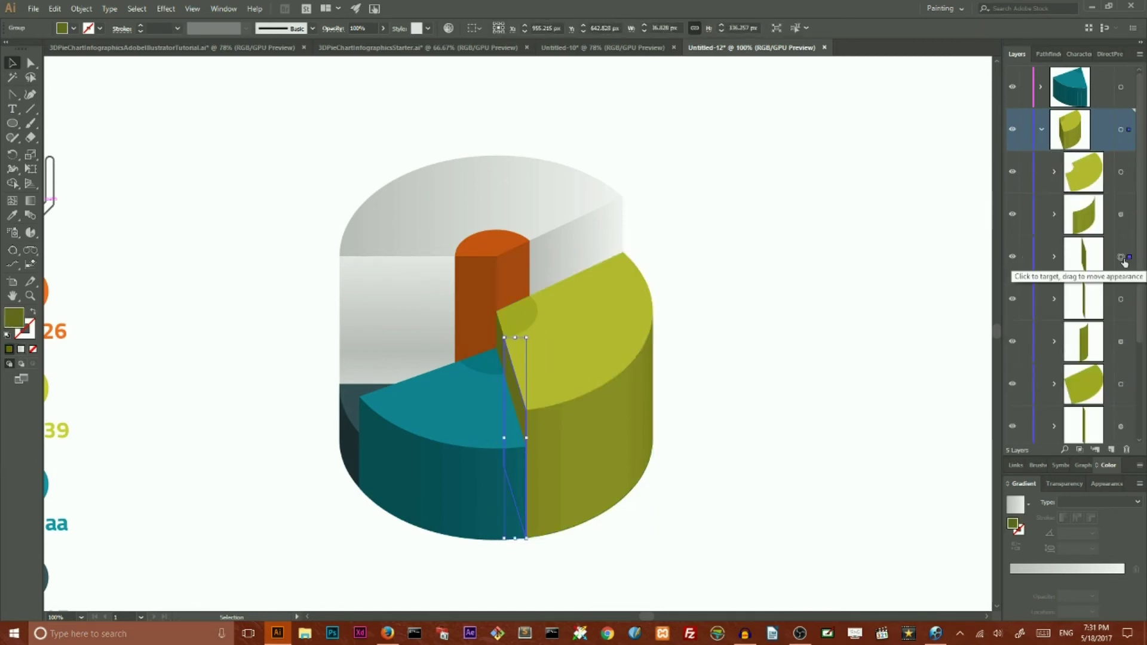
scroll(1132, 287, down, 3)
click(1120, 211)
key(Delete)
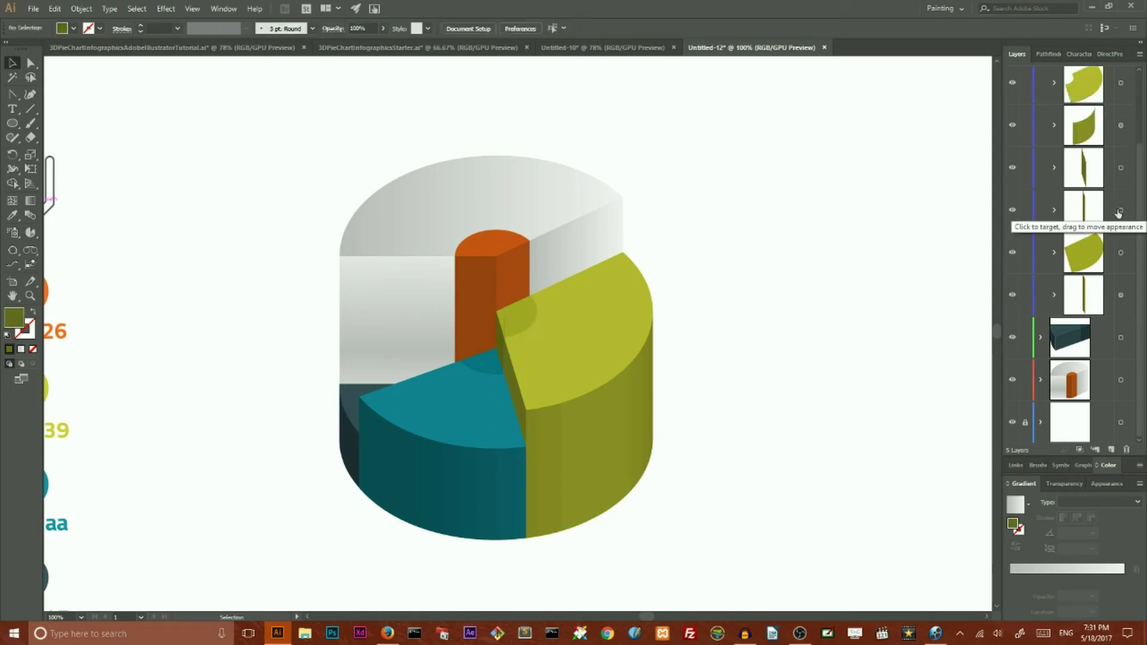
click(1122, 295)
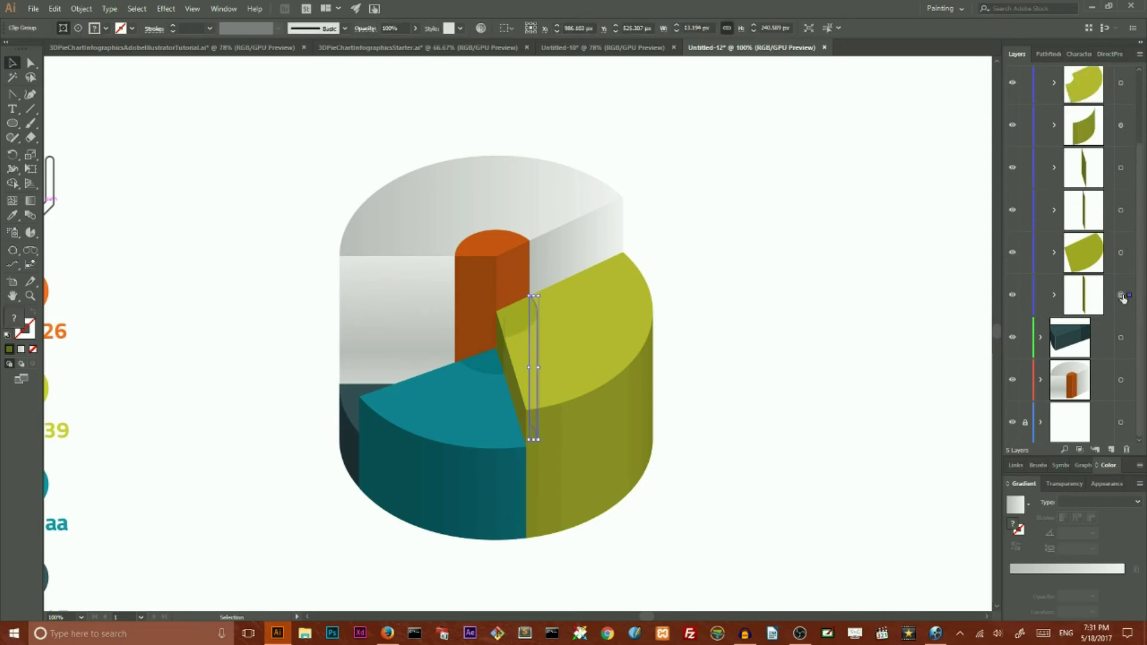
scroll(1123, 299, up, 1)
click(632, 419)
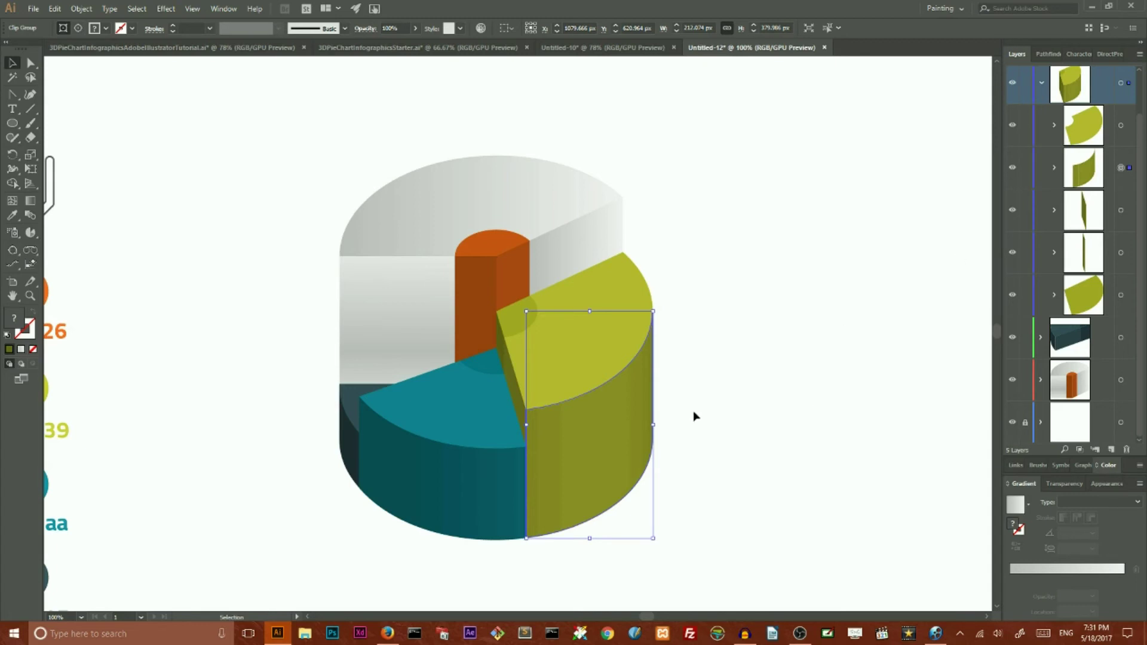
drag(596, 428, 734, 439)
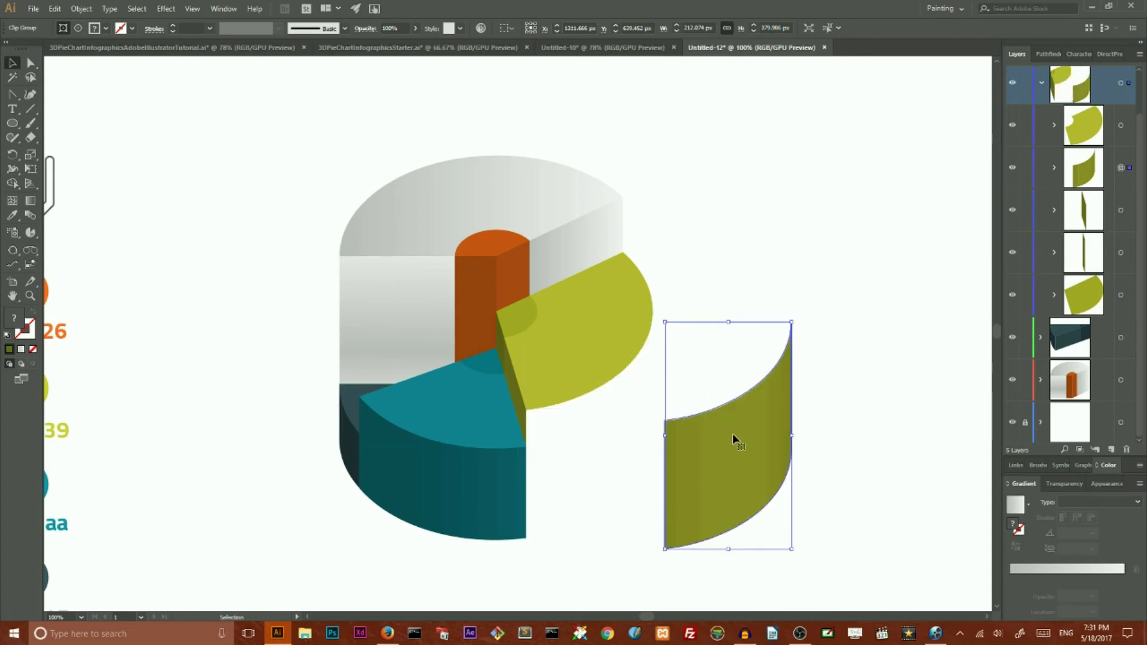
key(ctrl+z)
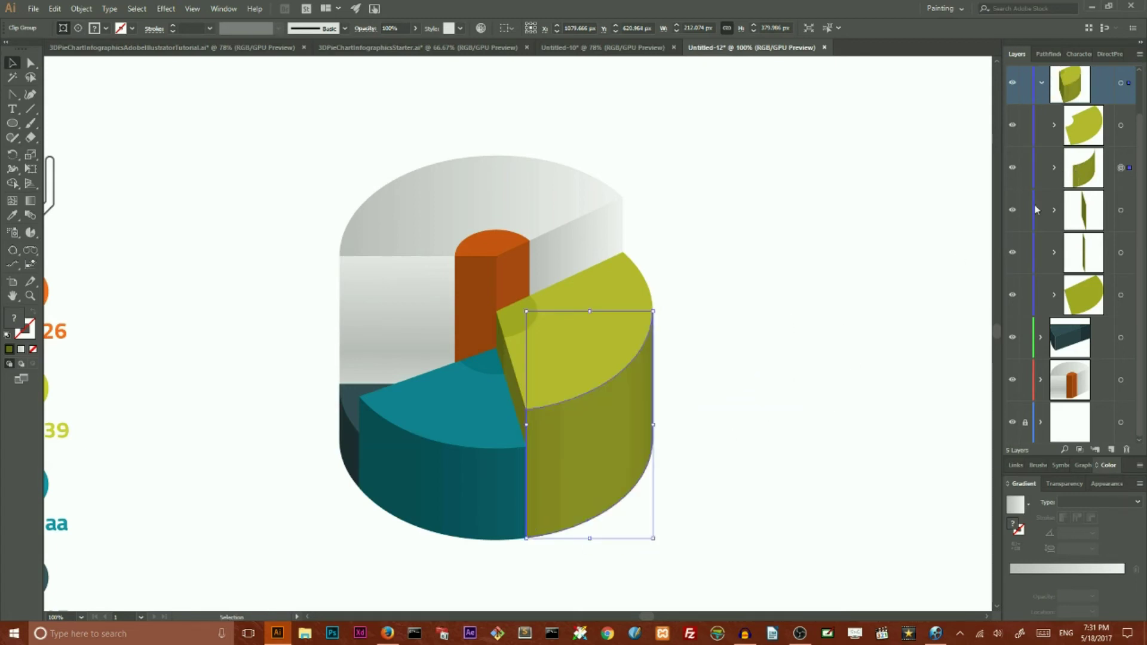
Step: Release the clipping mask on the green slice's outer curved side and delete its strip group, keeping the outline path
right_click(577, 419)
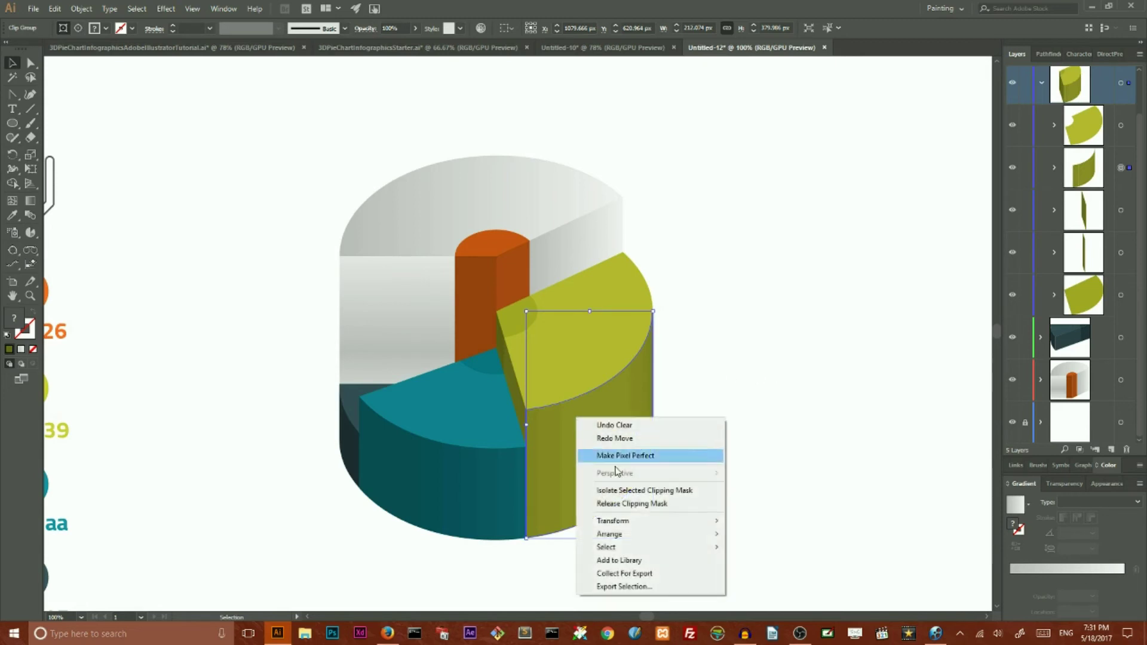
click(610, 505)
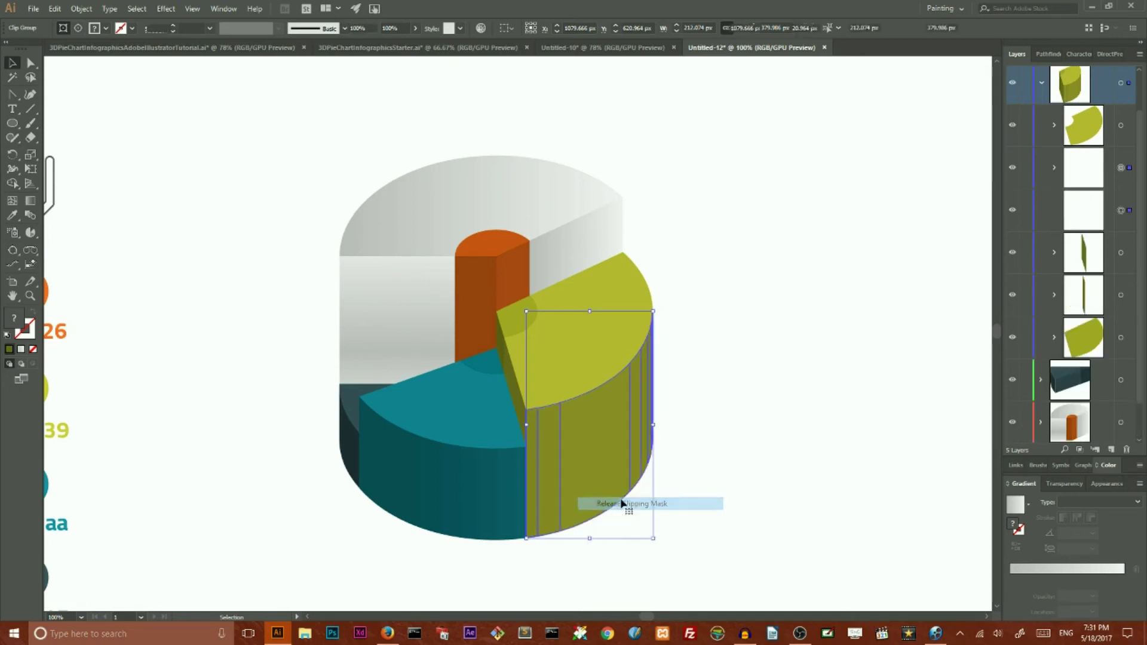
click(1121, 168)
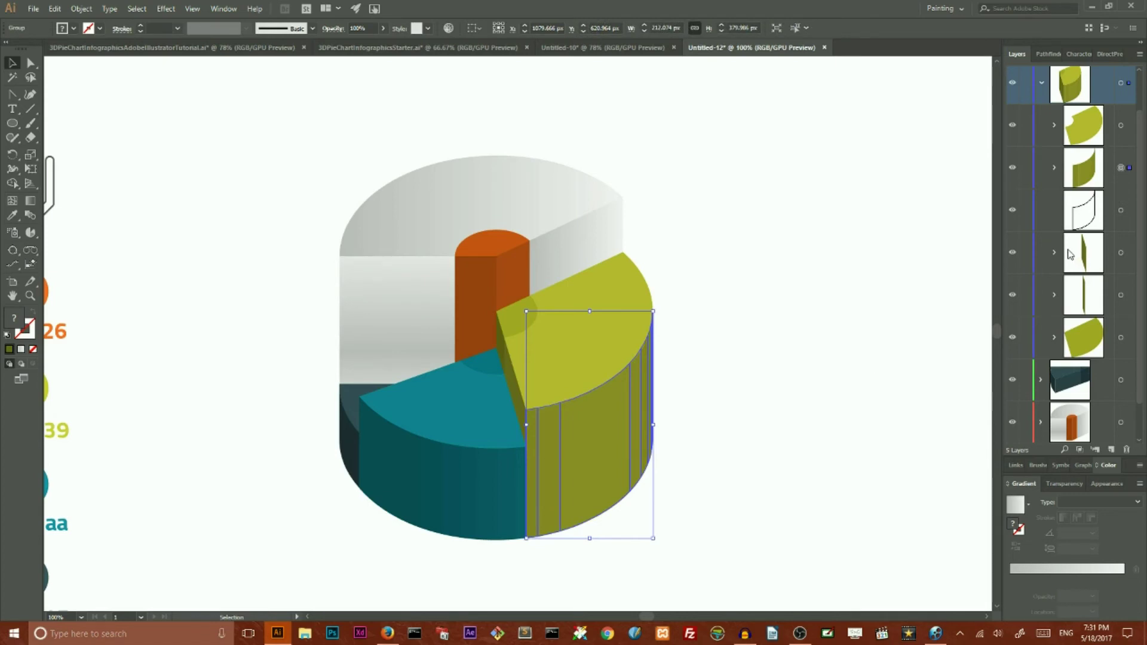
key(Delete)
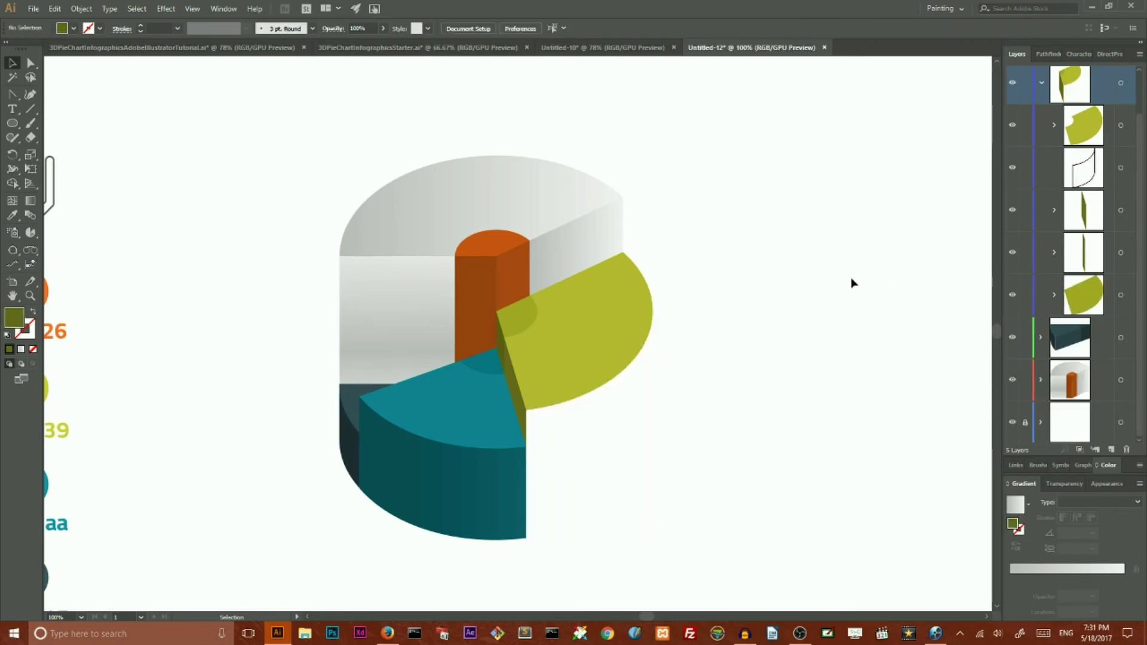
Step: Fill the green slice's empty outer side outline with the gradient sampled from the orange slice's top face
click(1120, 170)
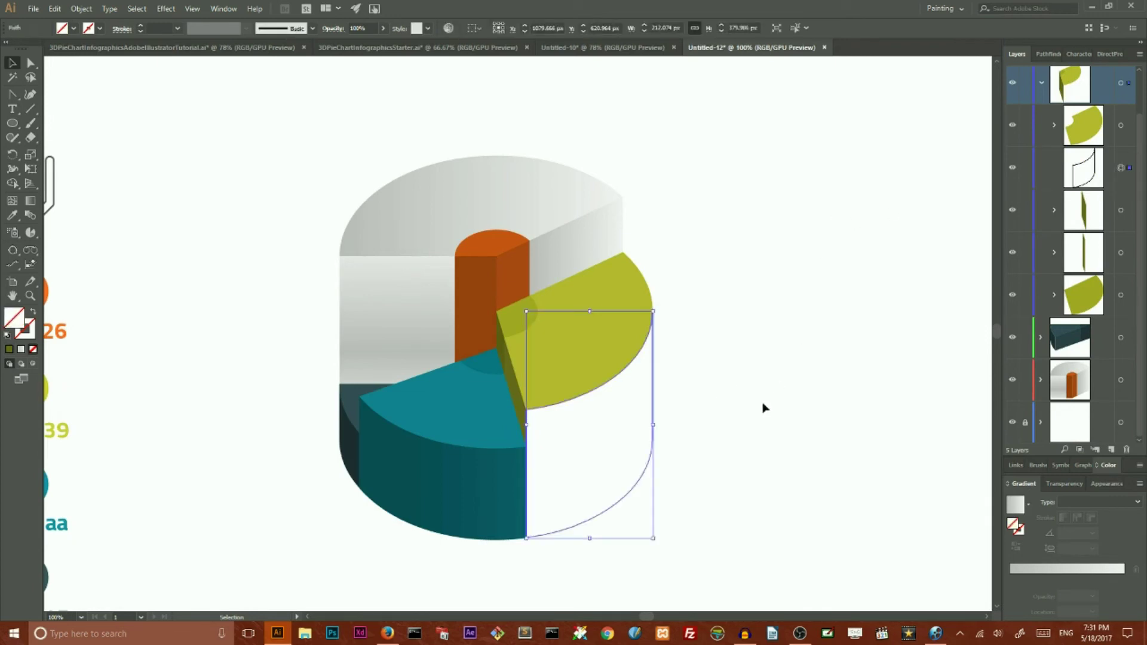
click(12, 215)
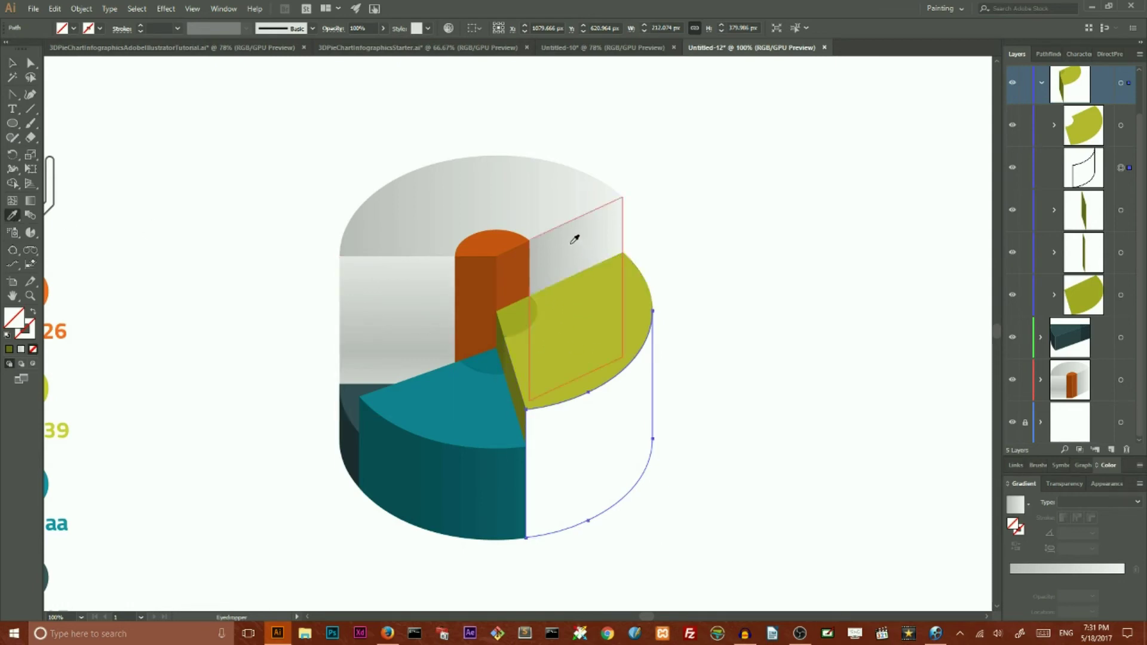
click(505, 197)
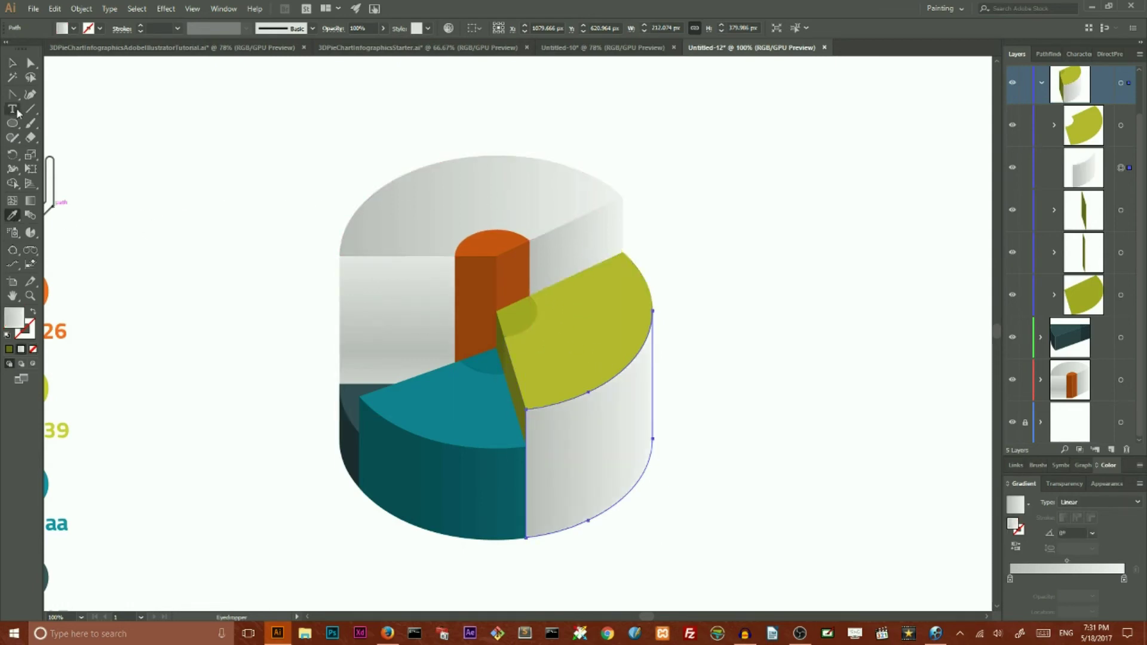
click(12, 63)
click(267, 258)
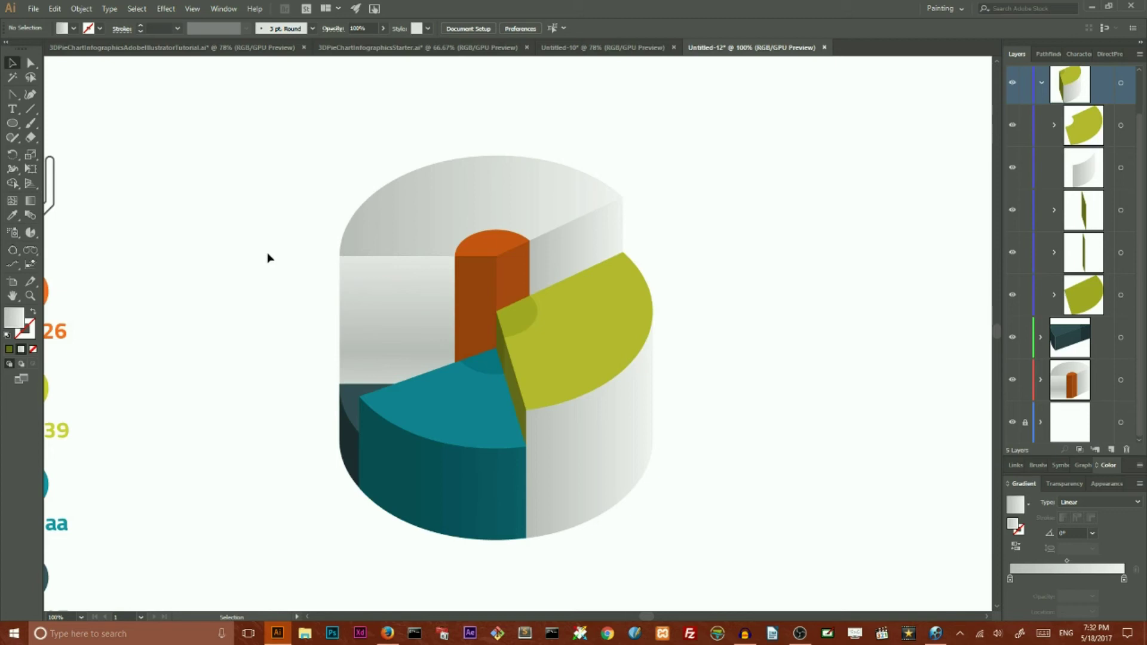
Step: Apply the orange slice's top-face gradient to the green slice's top face
click(574, 323)
key(i)
click(537, 193)
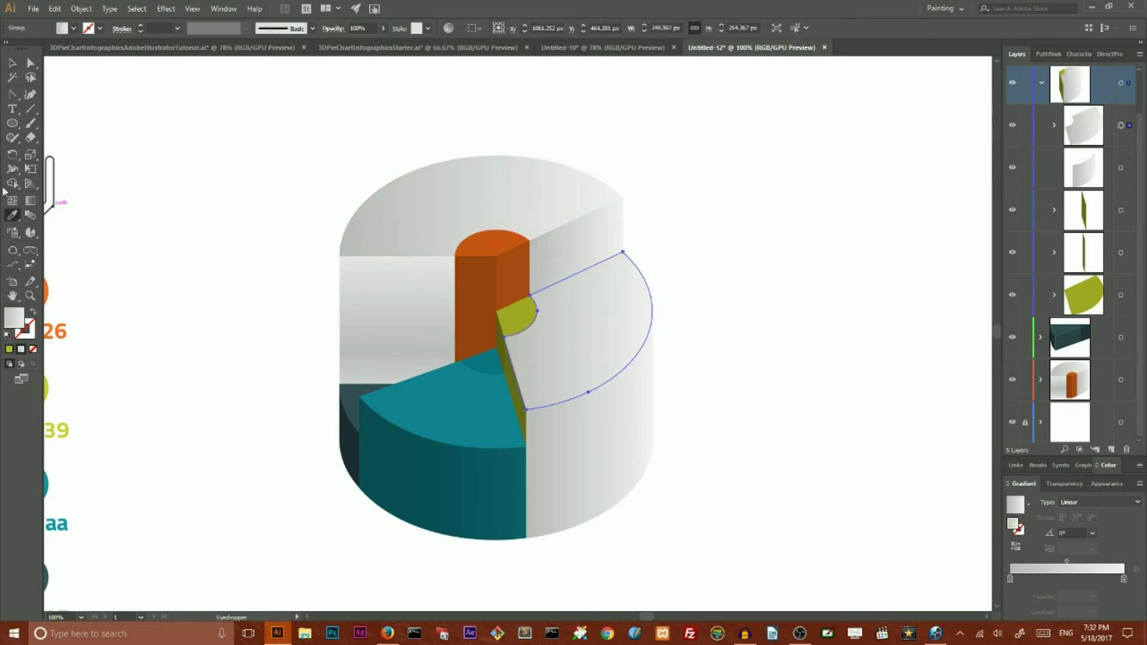
click(12, 63)
click(125, 153)
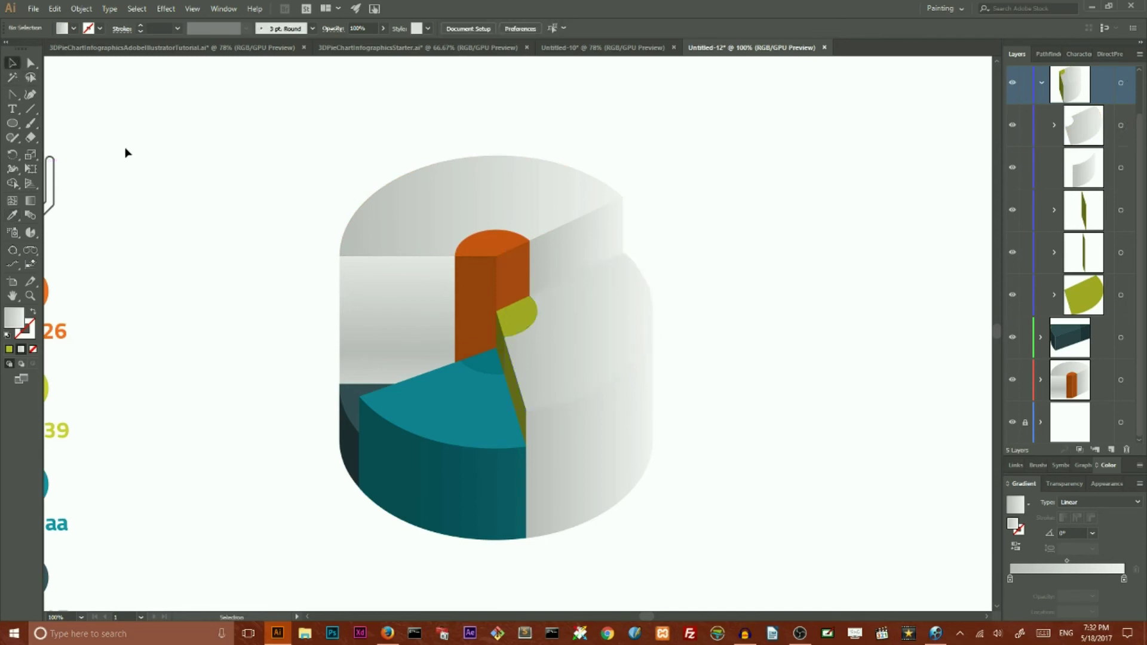
Step: Redraw the gradient on the green slice's top face diagonally from its back outer corner to its front corner
click(607, 325)
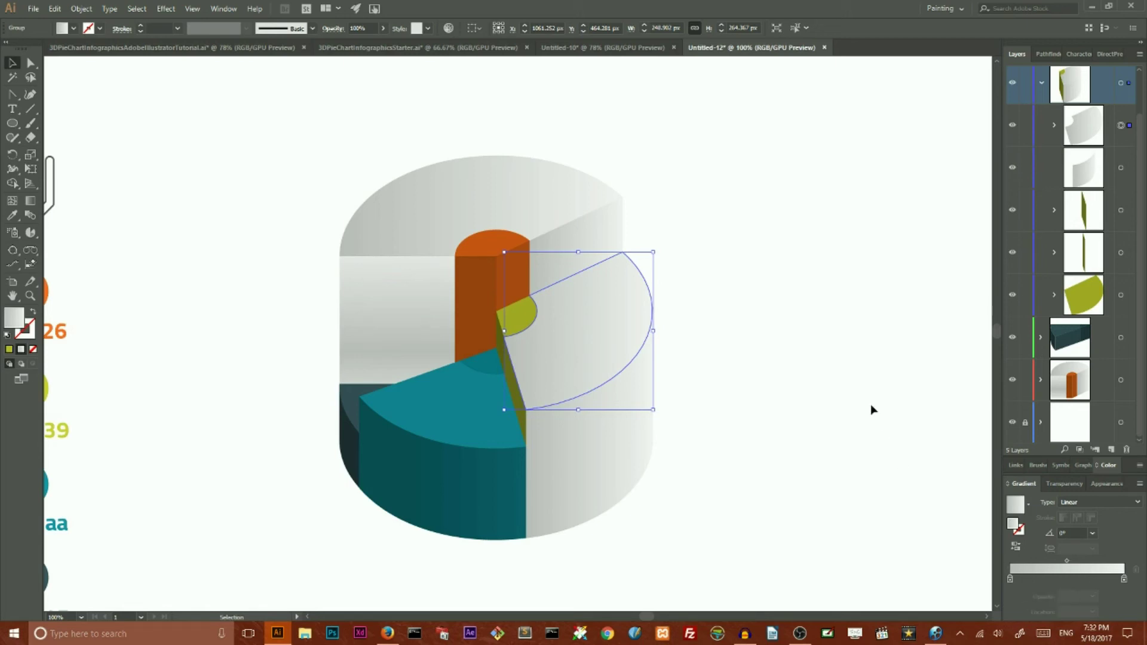
click(783, 321)
click(595, 309)
key(g)
drag(624, 256, 526, 421)
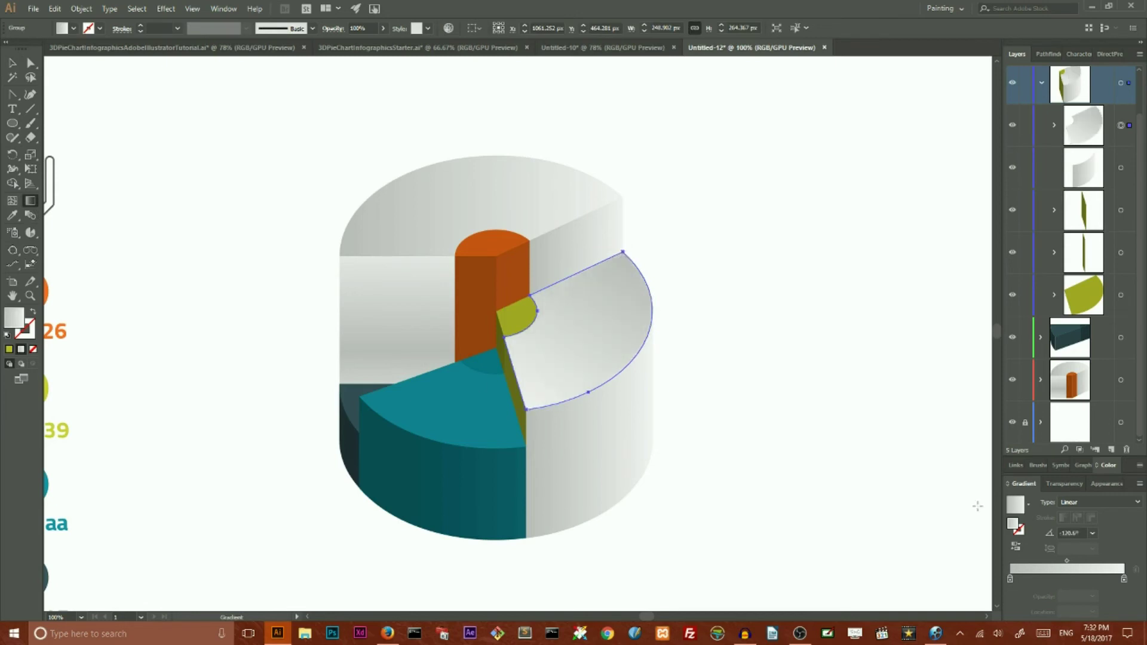
Step: Fill the green slice's narrow dark inner side face with a gray gradient sampled from the orange slice's side
key(v)
key(ctrl+shift+a)
click(14, 218)
click(604, 243)
key(g)
click(12, 63)
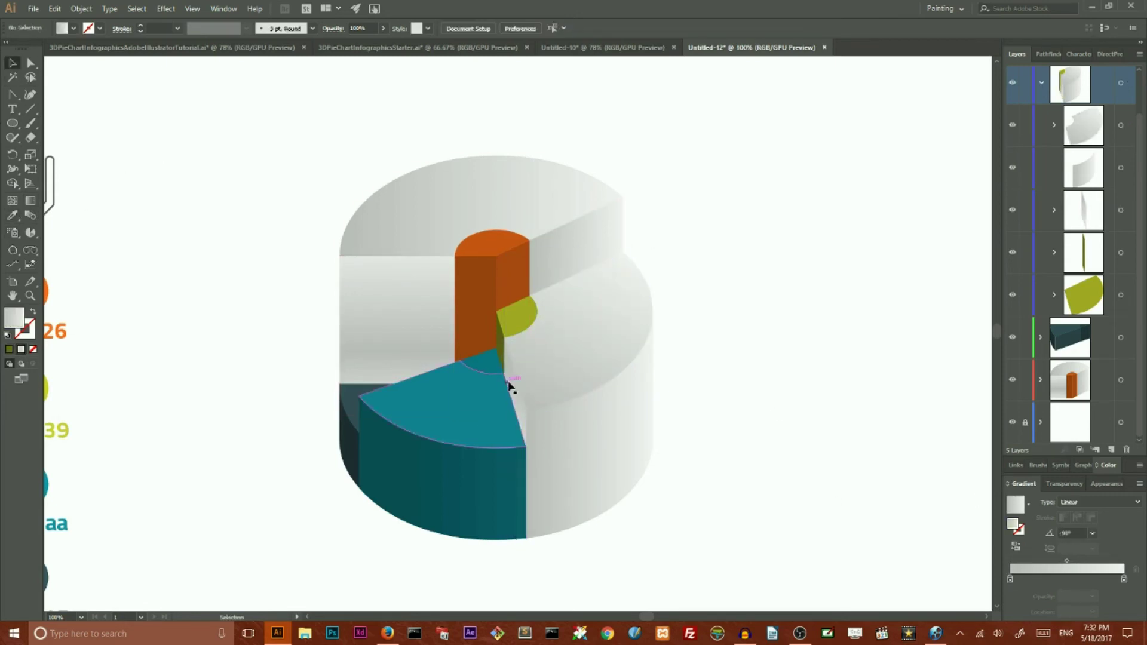
Step: Adjust the end stop of the narrow side face's gradient to a darker grayscale tone
double_click(1123, 579)
drag(1033, 465, 1037, 472)
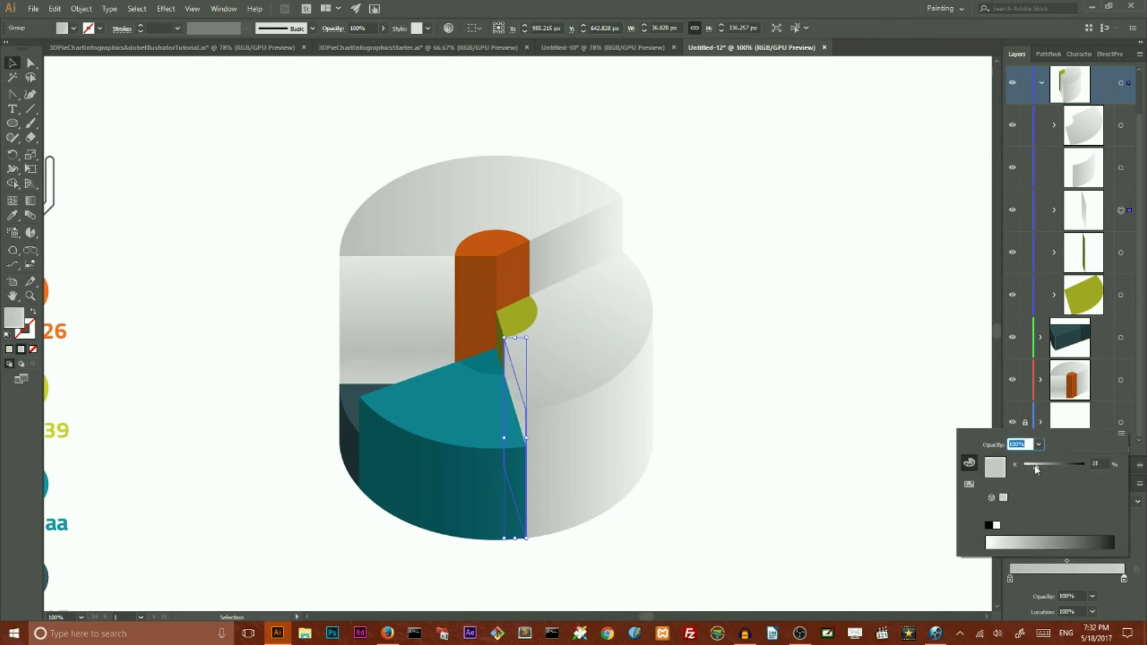
click(155, 233)
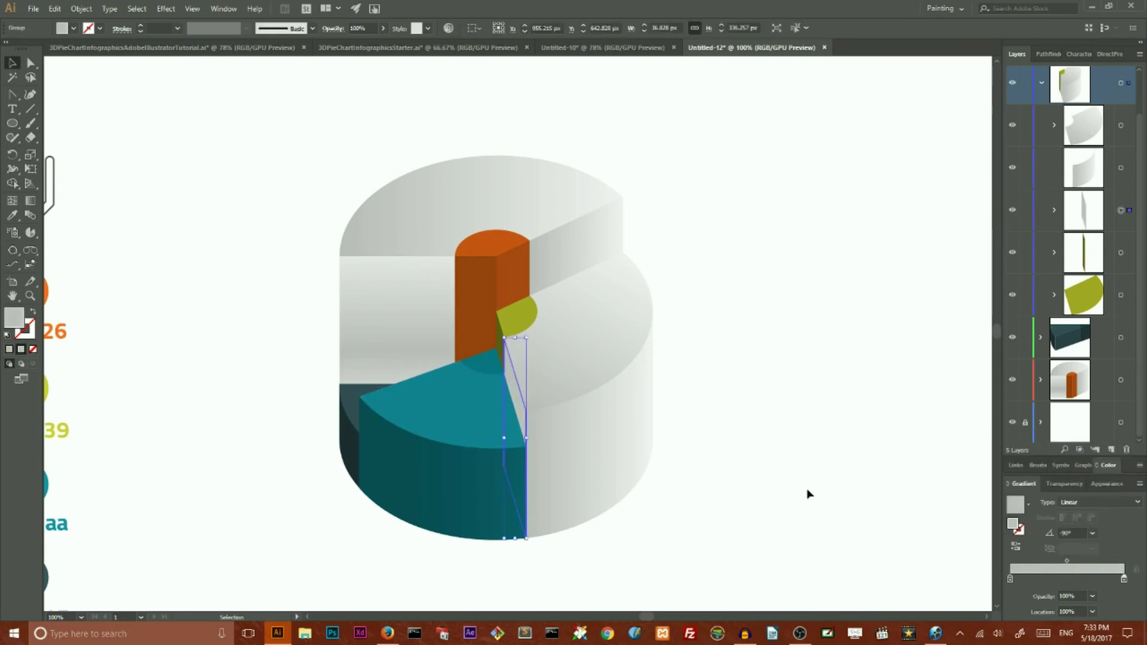
Step: Add a middle stop to the green top face's gradient and adjust the end stop's gray in grayscale mode
click(598, 347)
click(1033, 578)
drag(1034, 579, 1124, 579)
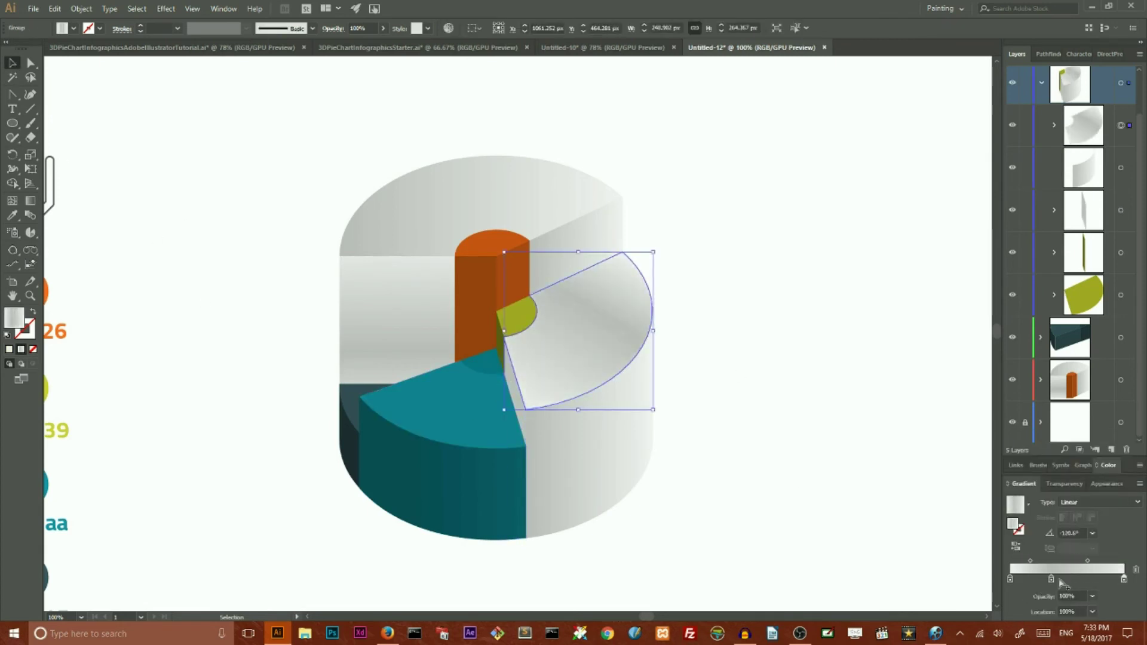
double_click(1124, 578)
click(1121, 433)
click(1069, 437)
click(835, 335)
click(773, 333)
Step: Ungroup the teal slice and release the clipping mask on its outer curved side
right_click(459, 395)
click(460, 475)
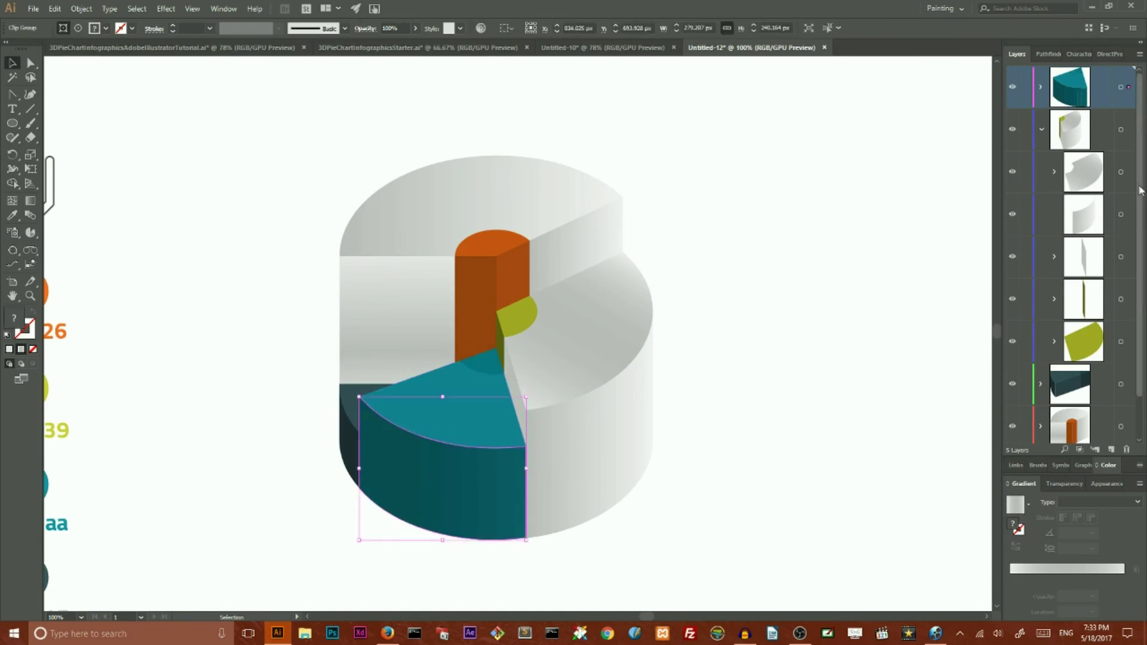
right_click(448, 476)
click(494, 384)
Step: Remove the teal side's strips and fill its outline with the gradient sampled from the green slice's outer side
click(443, 490)
key(i)
click(591, 454)
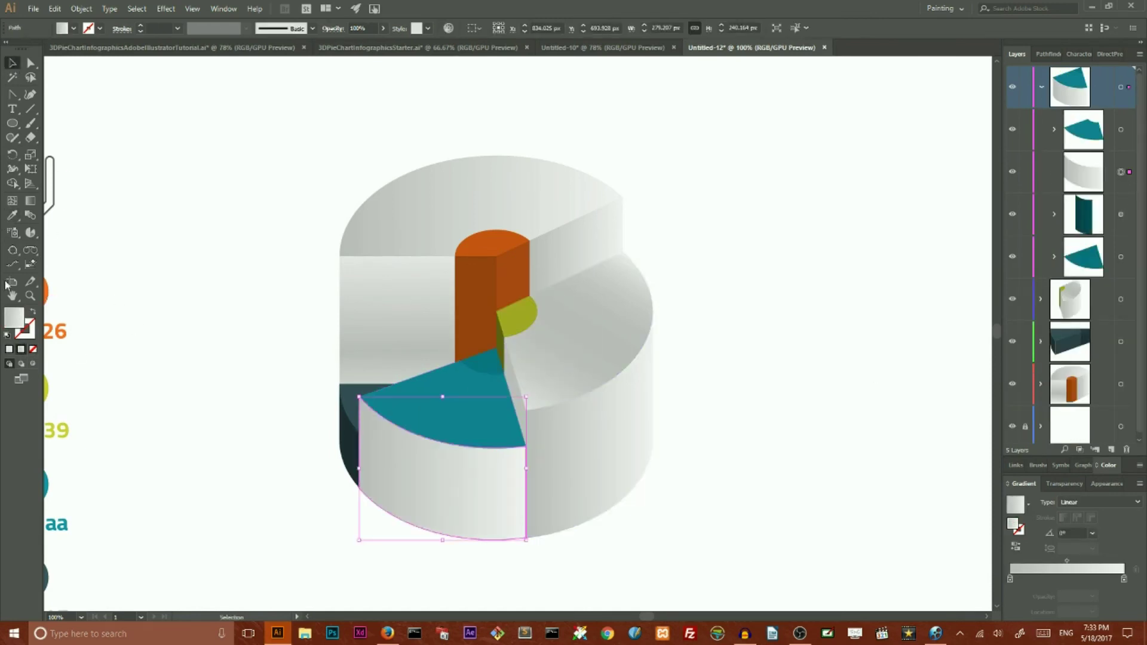
Step: Move the end stop of the teal outer side's gradient to about 54% and adjust the start stop's shade in grayscale mode
click(580, 335)
drag(1125, 583, 1123, 604)
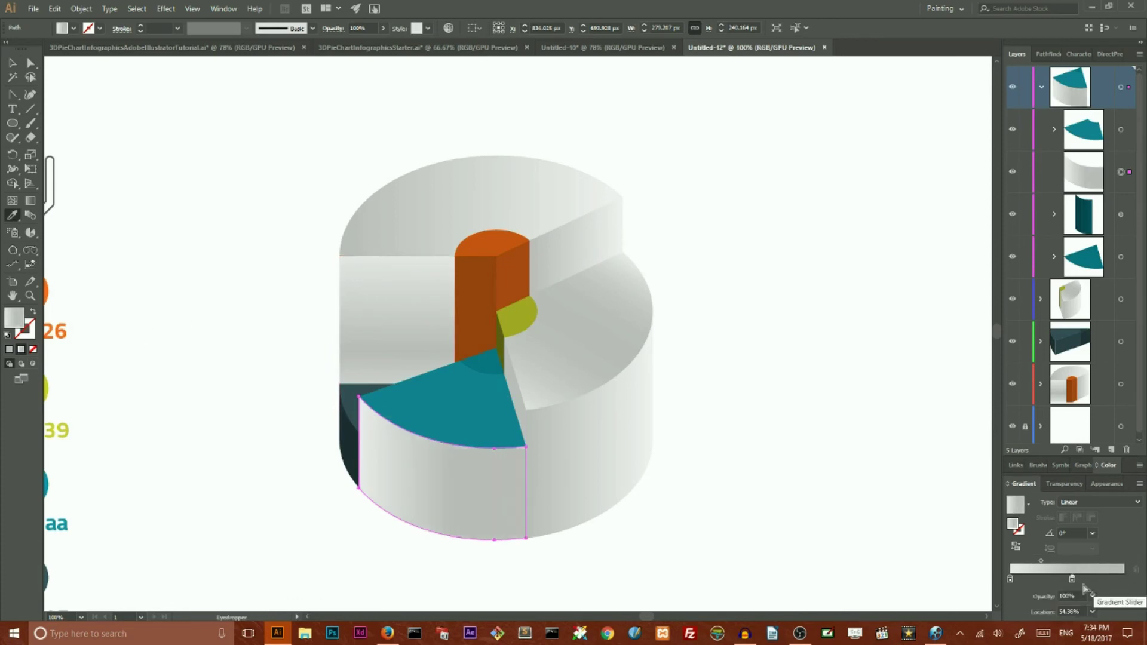
double_click(1010, 579)
click(1121, 448)
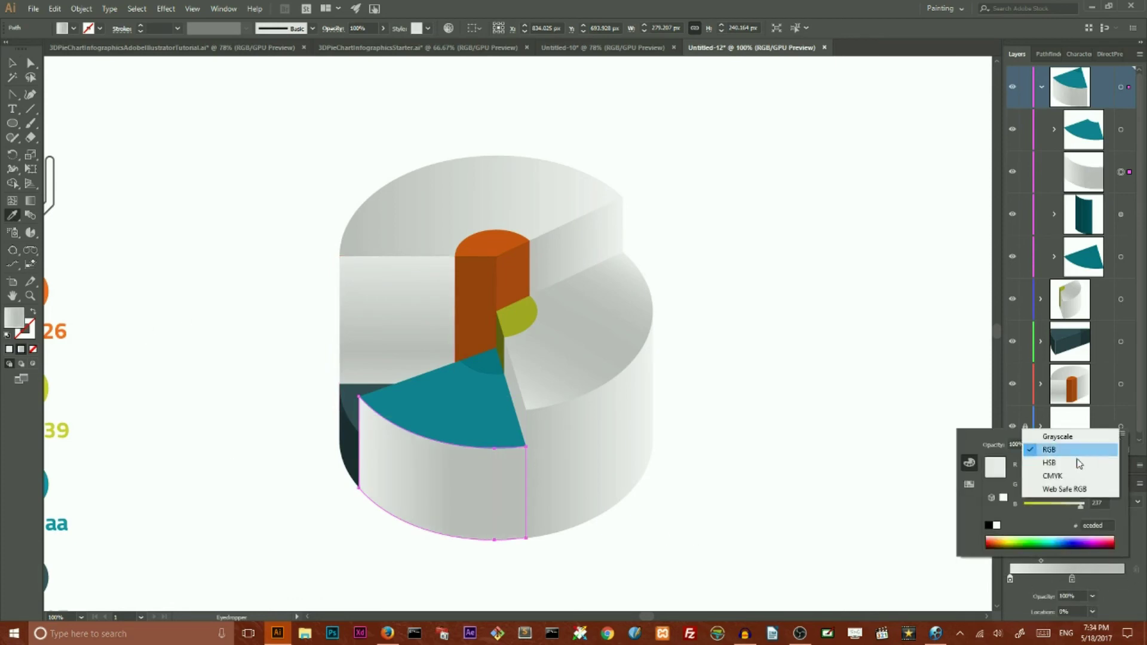
click(1030, 435)
drag(1031, 468, 1016, 468)
click(196, 291)
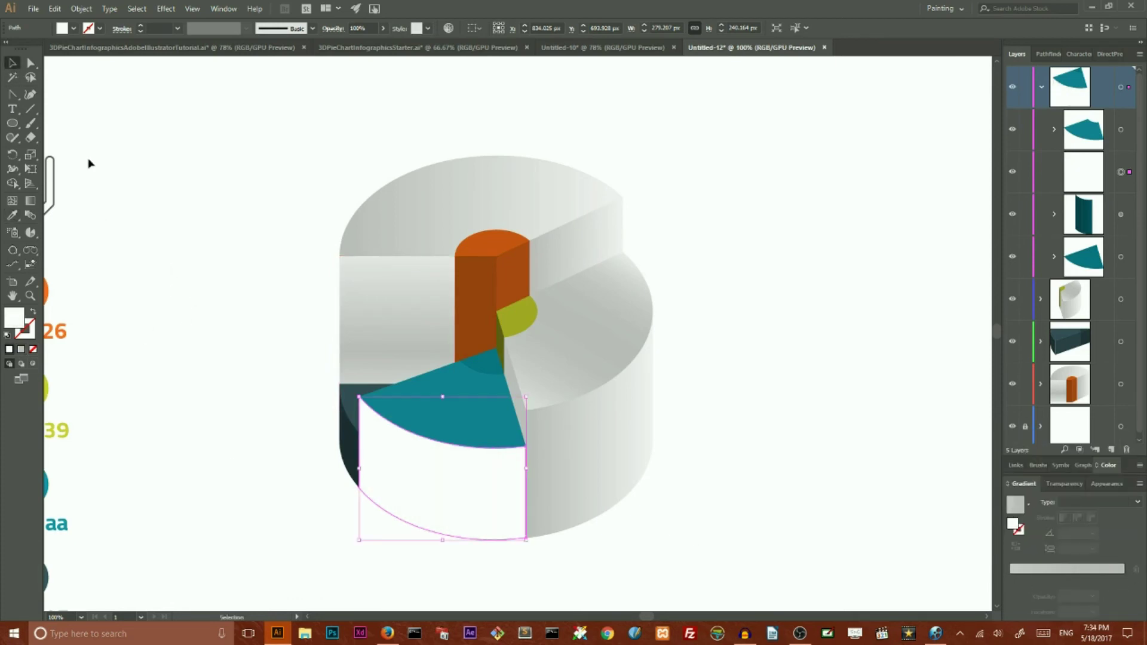
Step: Apply gray gradients to the teal slice's outer side and top face to match the neighbouring faces
click(376, 383)
ctrl+click(388, 398)
click(560, 294)
ctrl+click(418, 197)
ctrl+click(478, 418)
click(1124, 578)
click(430, 490)
click(12, 63)
click(153, 188)
click(484, 409)
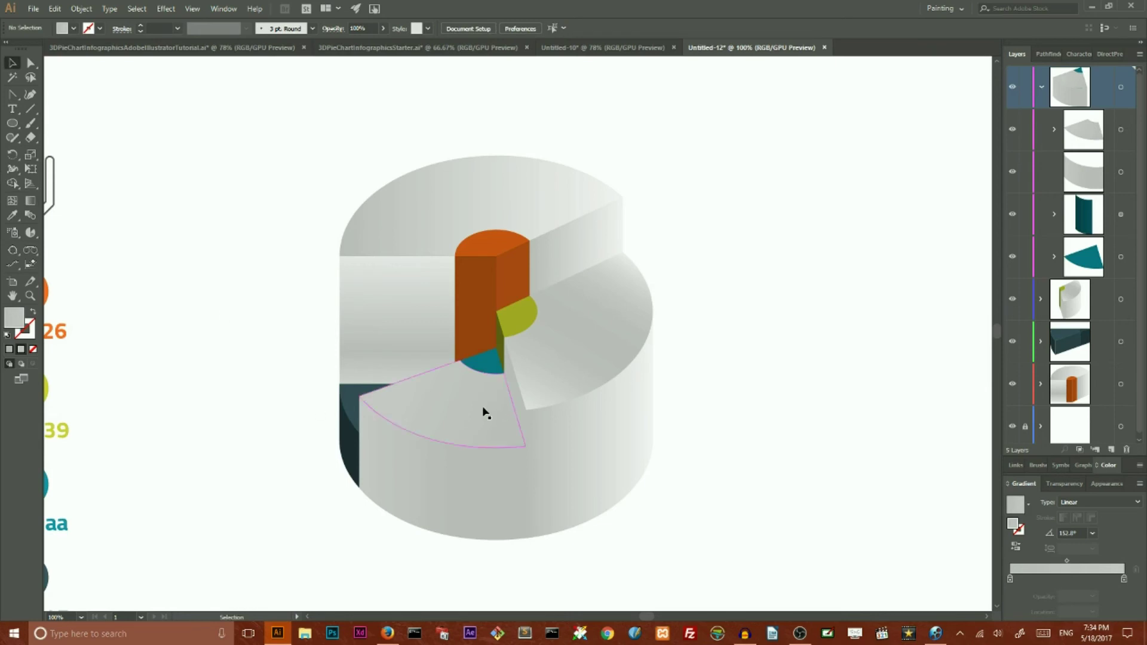
Step: Set the teal top face's gradient end stop to about 12% black and redraw the gradient from inner to outer edge
double_click(1124, 578)
click(1044, 471)
drag(1044, 471, 1031, 469)
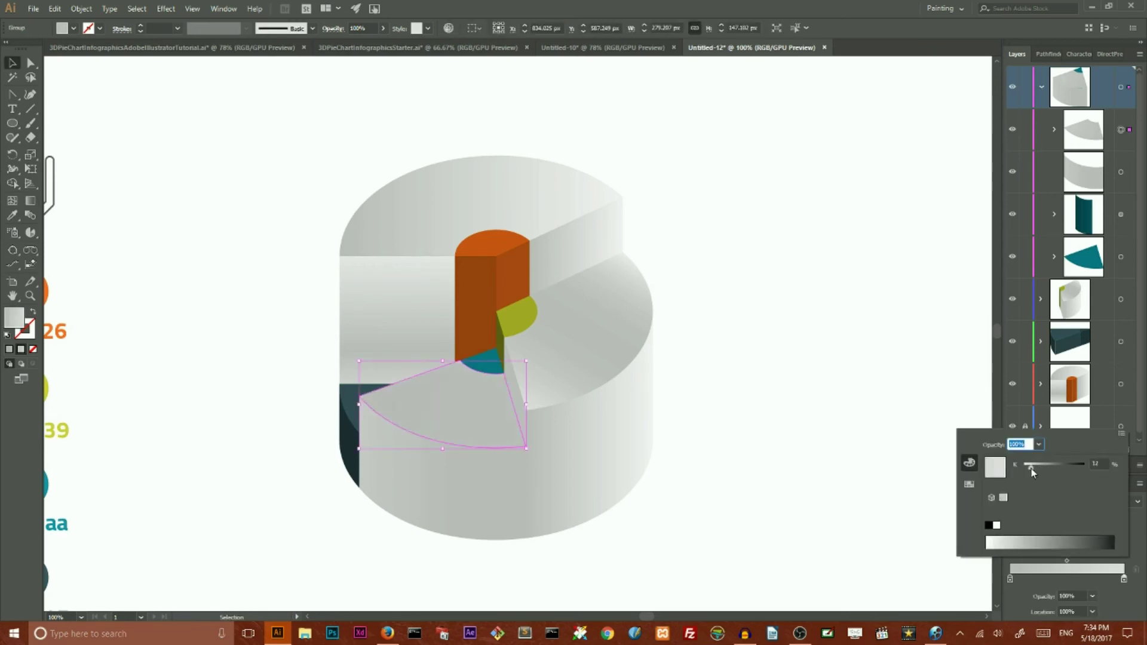
key(Escape)
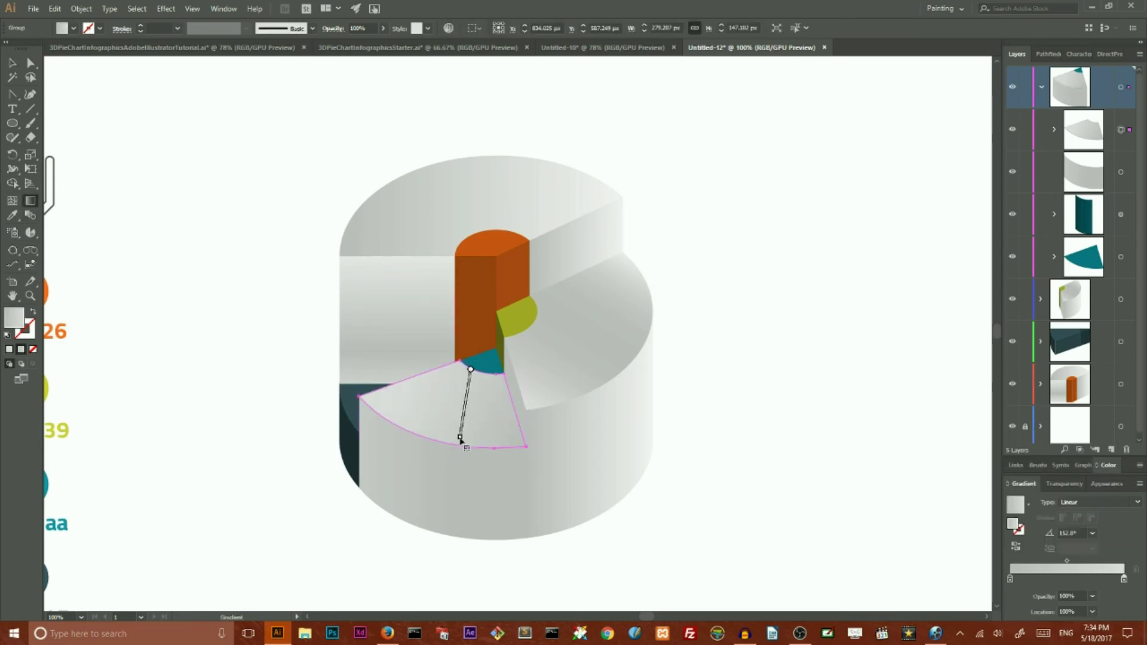
click(179, 294)
Step: Ungroup the dark slate slice and fill its outer side and top face with light gray gradients
right_click(354, 405)
click(386, 486)
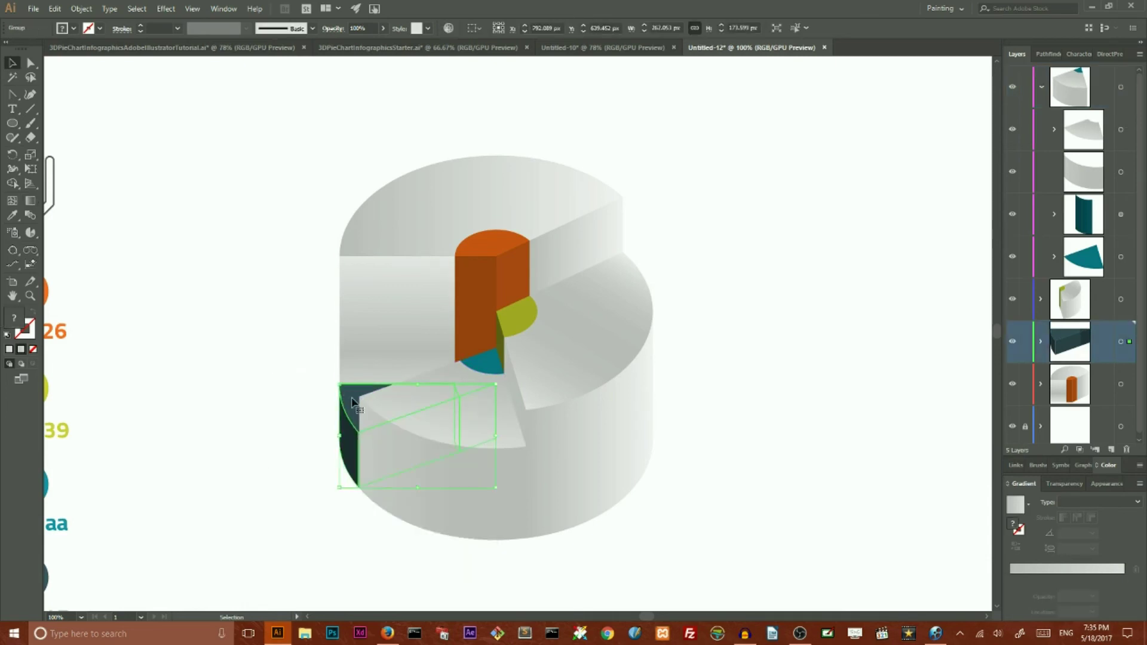
click(11, 66)
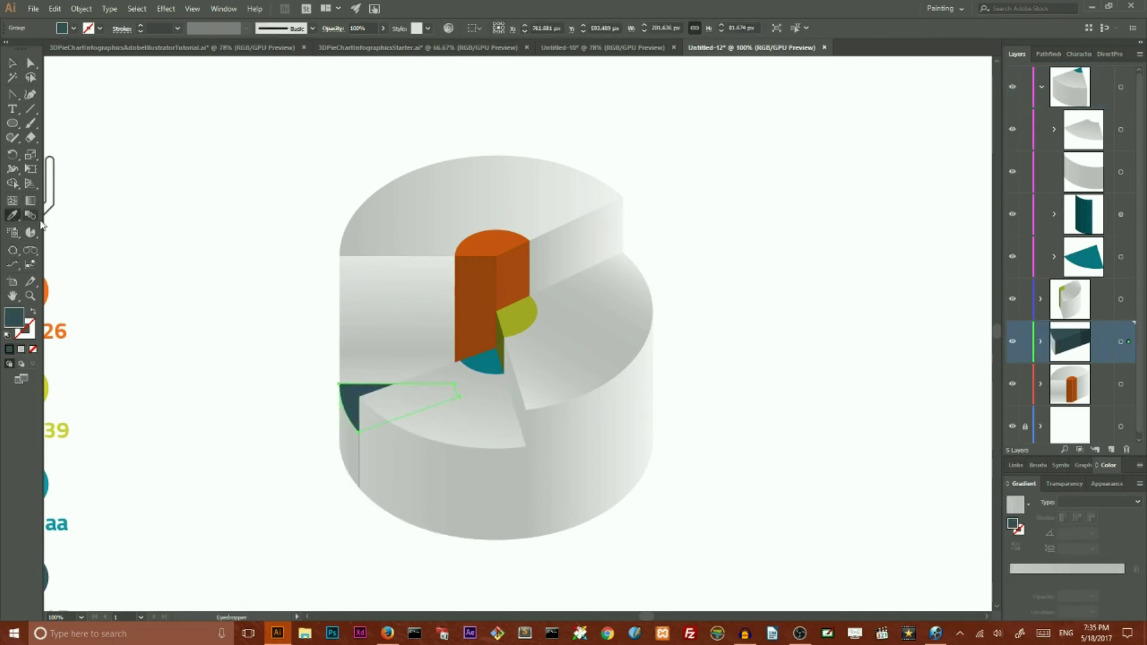
key(shift+ctrl+g)
key(ctrl+shift+a)
click(352, 403)
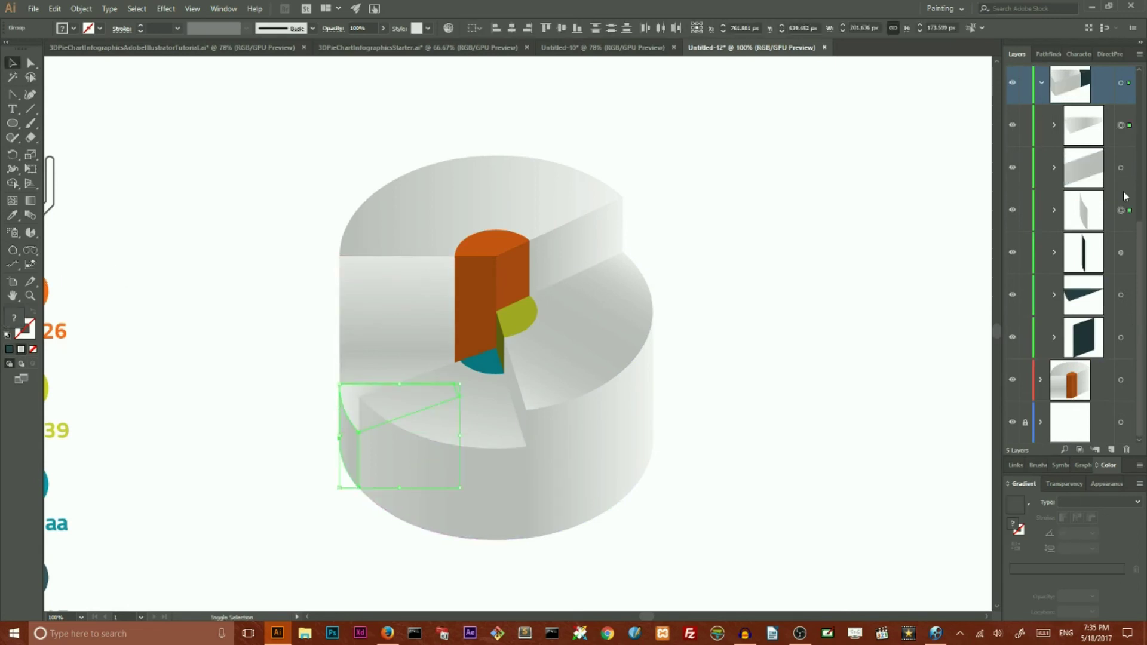
Step: Darken the end stop of the slate slice's top-face gradient to about 27% black, dismissing the mail notification
click(1109, 489)
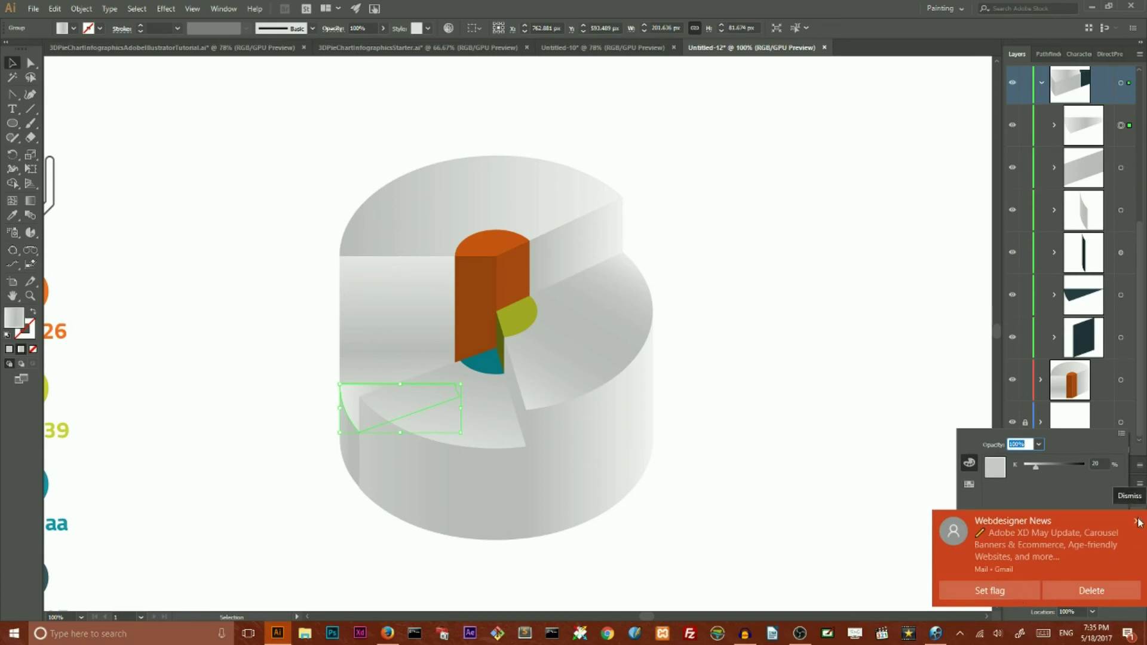
click(1137, 522)
double_click(1124, 580)
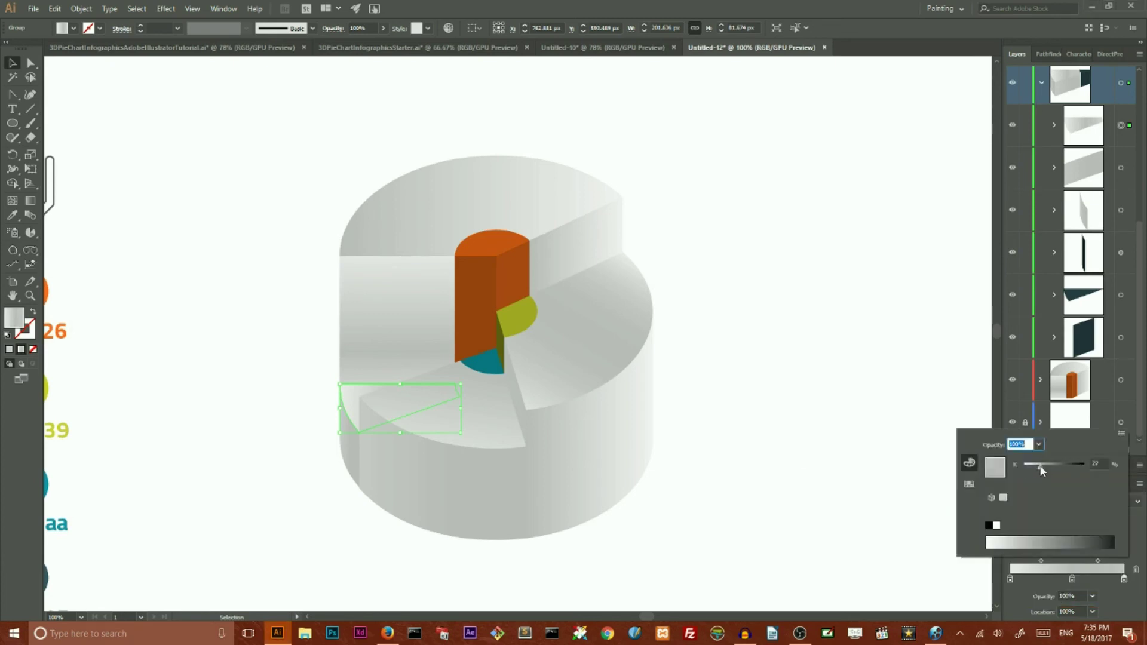
click(934, 424)
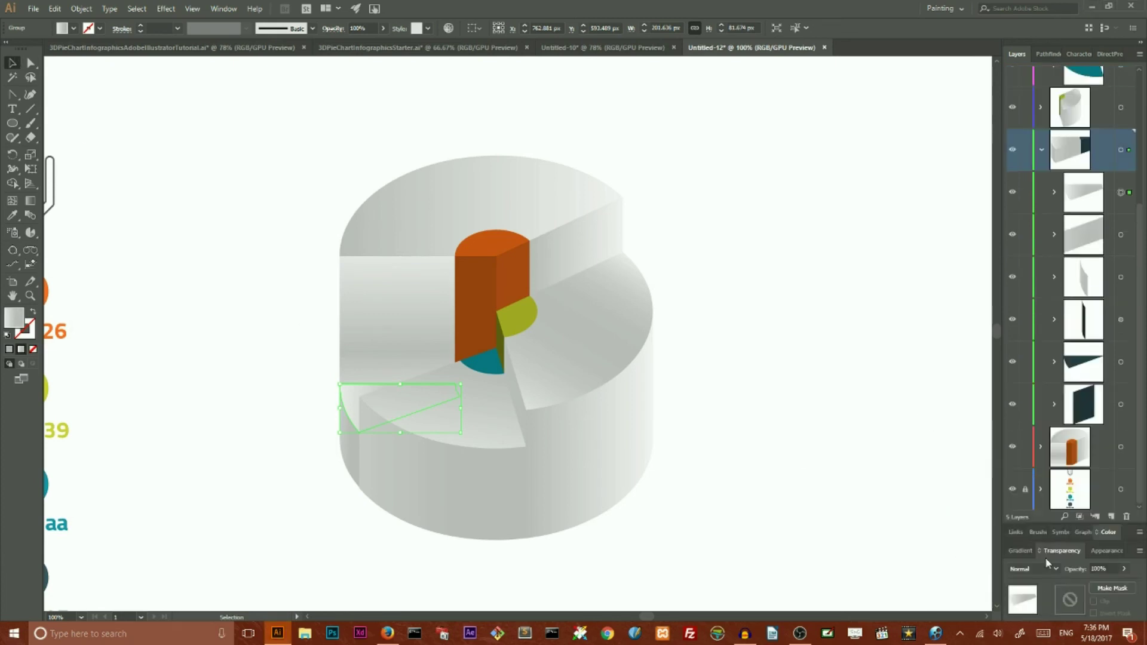
Step: Lighten the middle stop of the green slice's top-face gradient
click(376, 417)
click(635, 321)
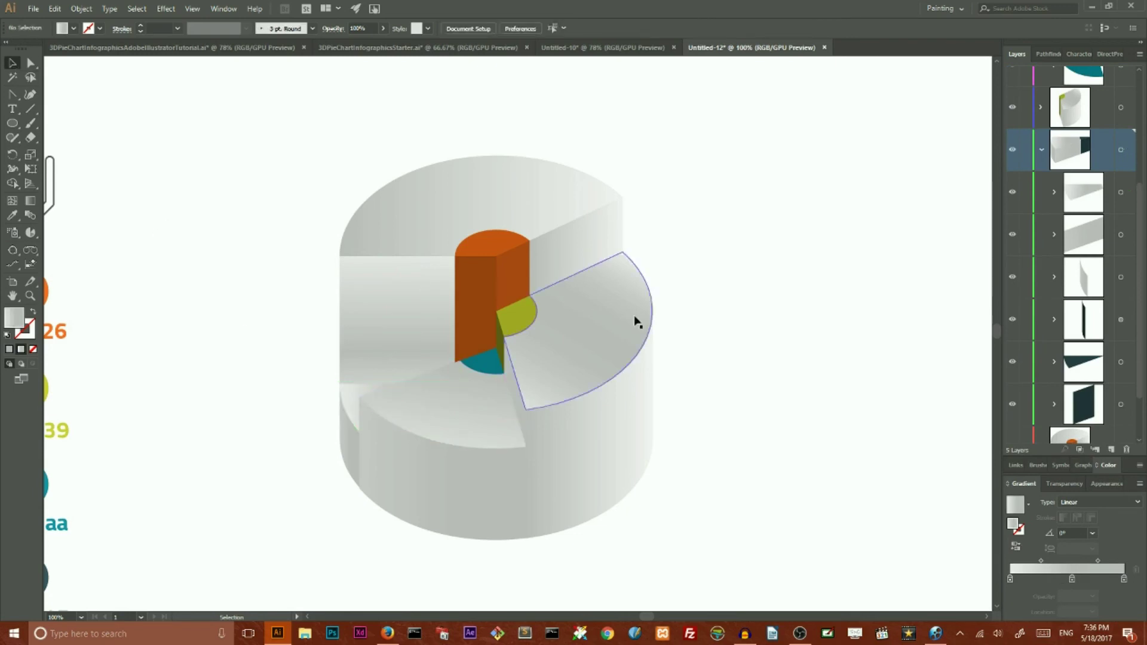
double_click(1070, 578)
click(794, 310)
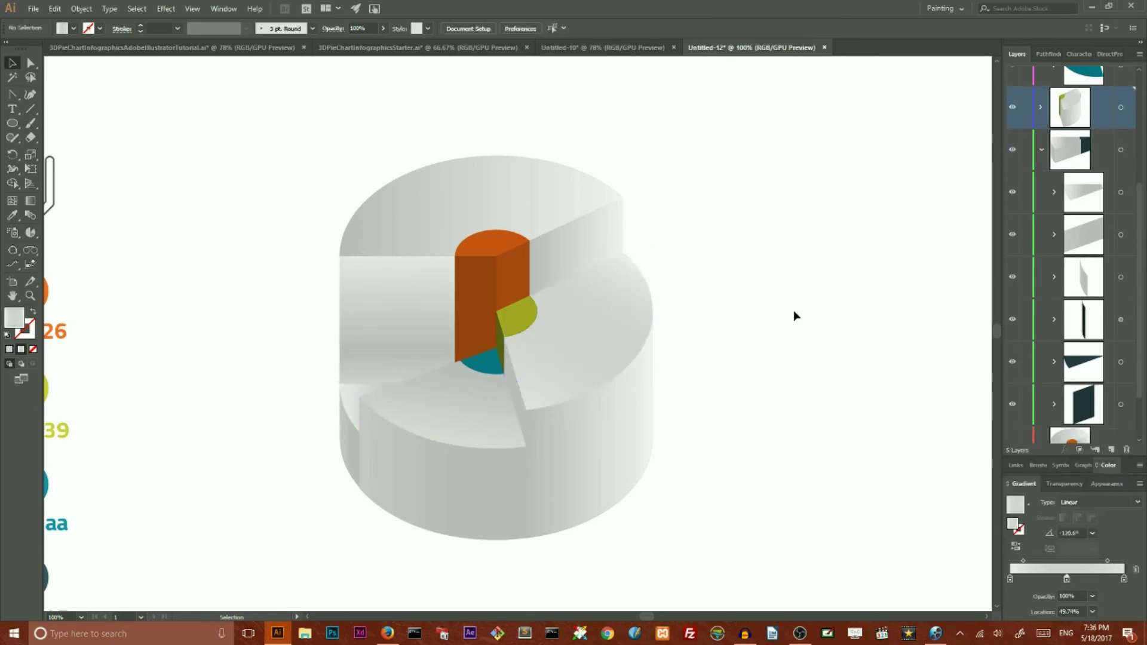
Step: Set the start stop of the orange slice's top-face gradient to about 24% black
click(430, 218)
double_click(1010, 579)
drag(1042, 467, 1037, 468)
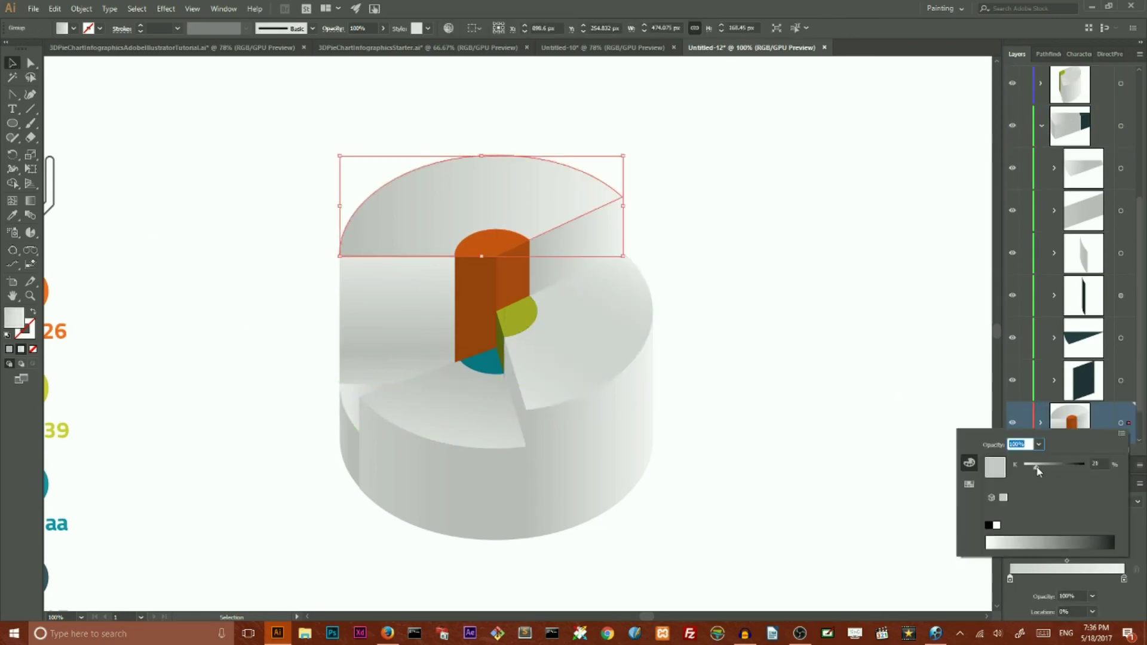
click(1039, 467)
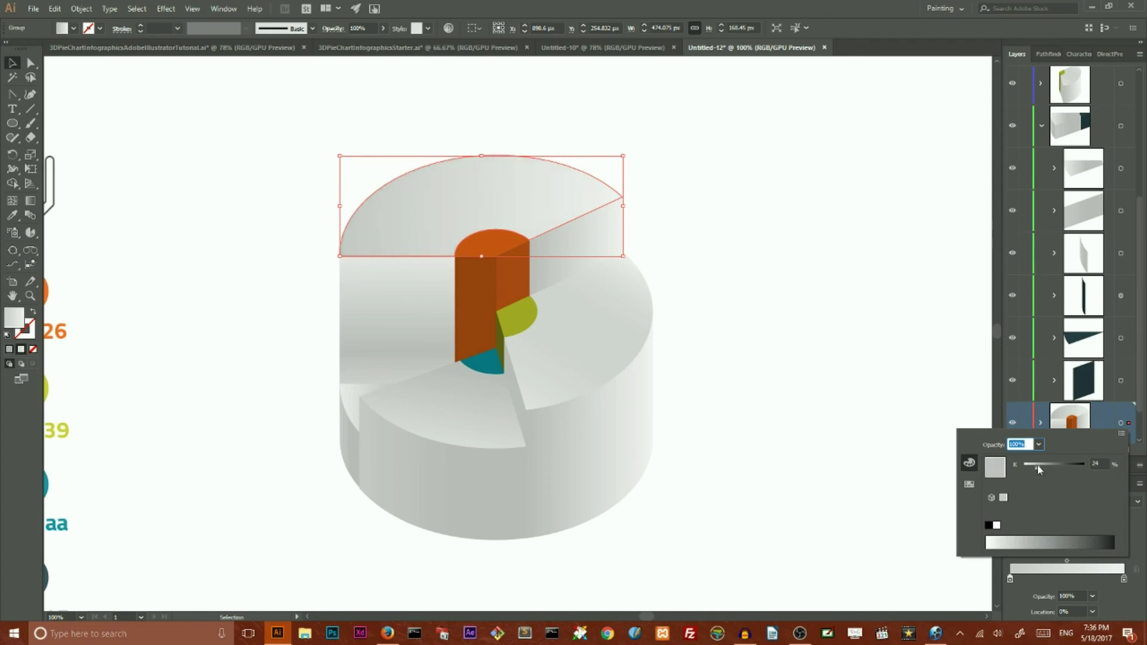
click(12, 63)
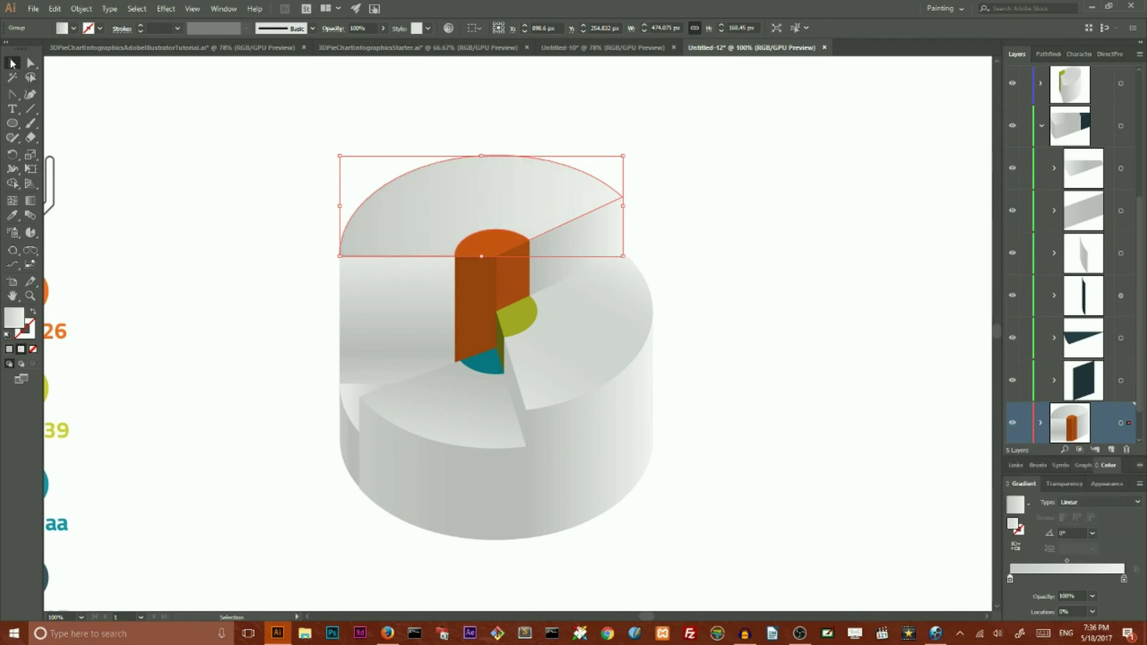
click(191, 205)
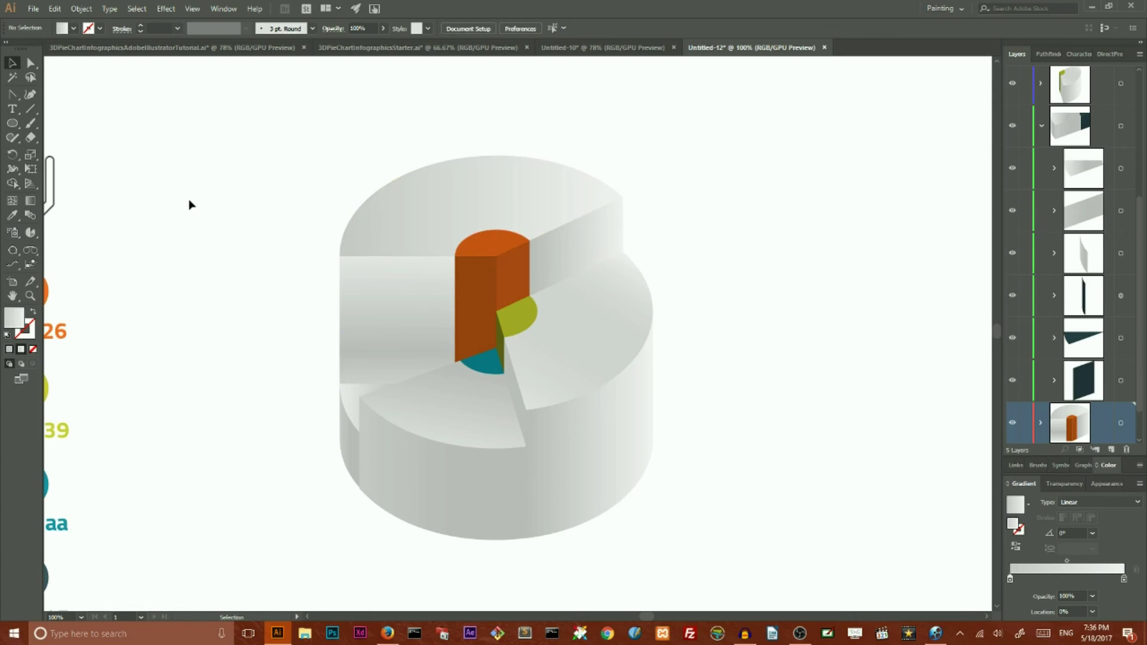
Step: Collapse the expanded slice layers and add a new layer above the topmost slice layer
scroll(191, 243, up, 2)
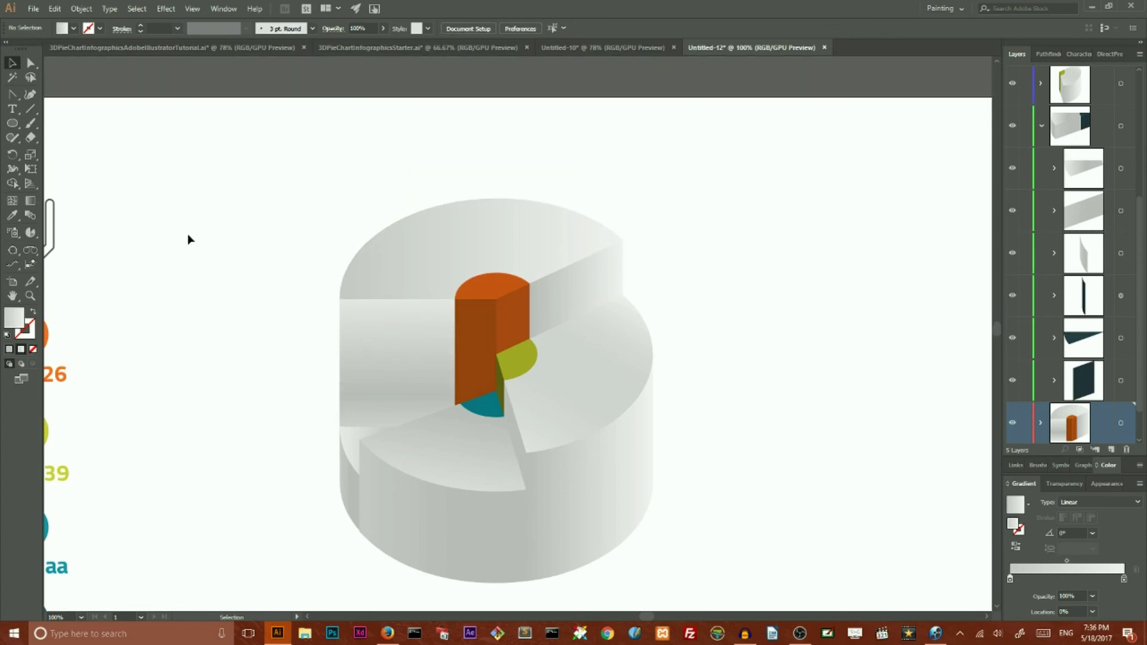
click(1042, 126)
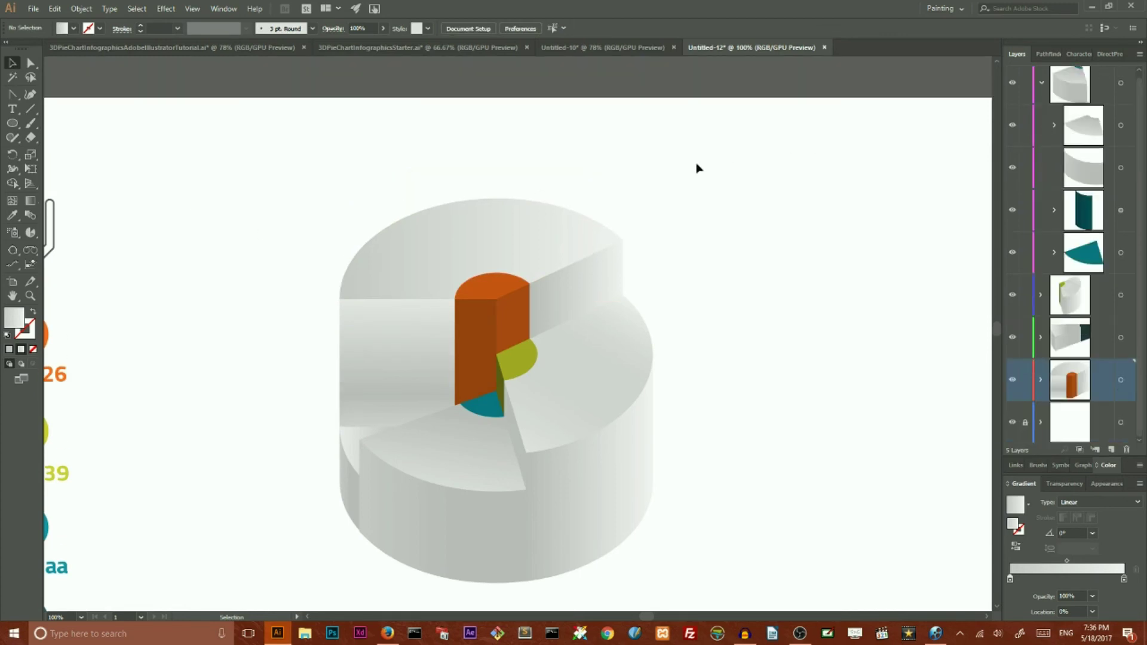
scroll(757, 228, down, 2)
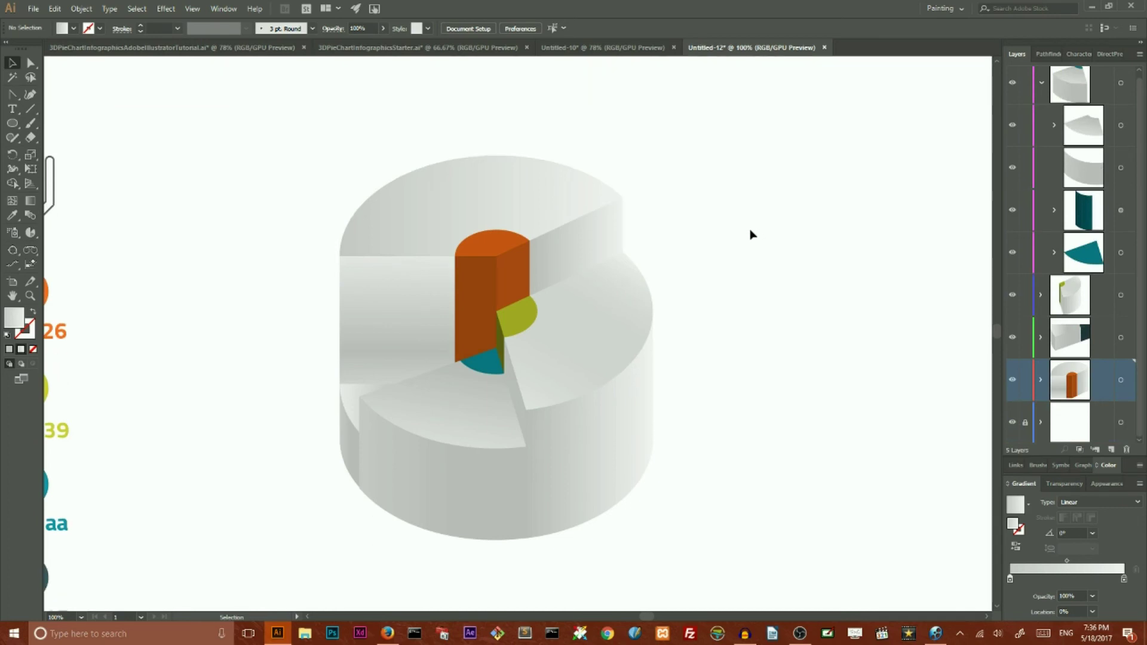
scroll(751, 234, up, 2)
scroll(750, 235, down, 3)
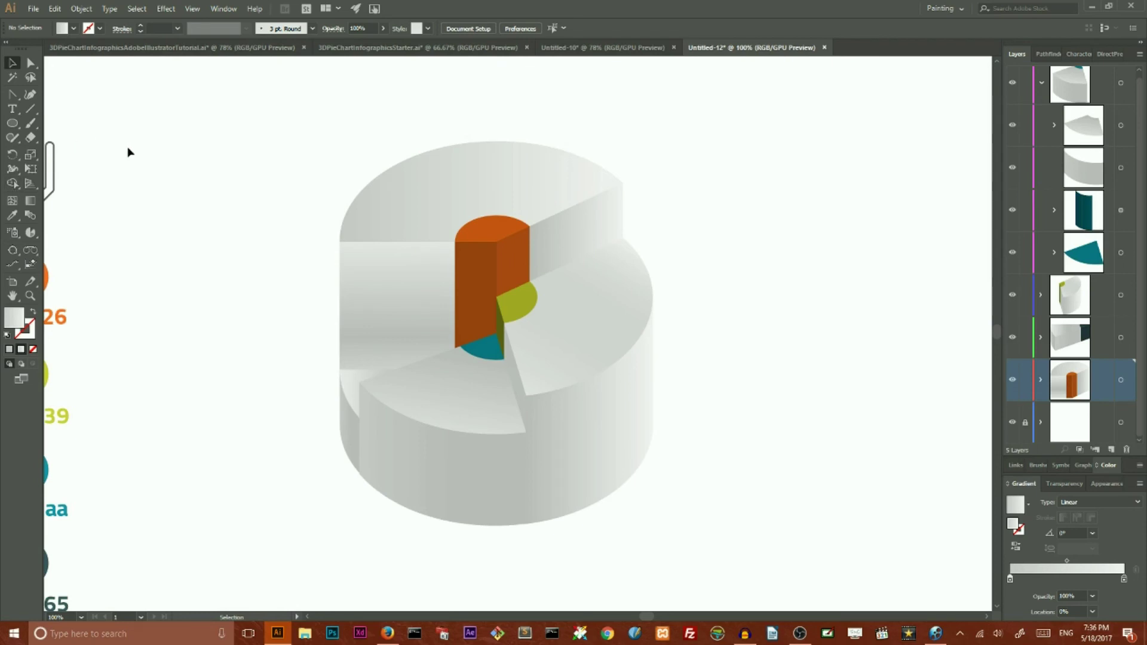
click(1042, 85)
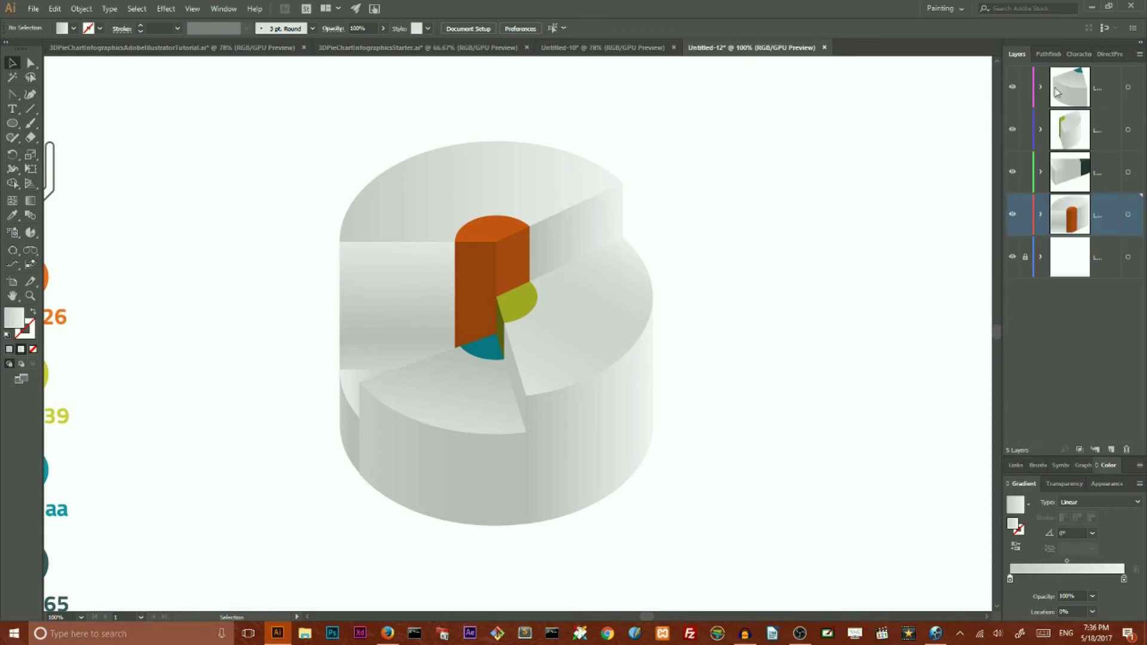
click(1116, 84)
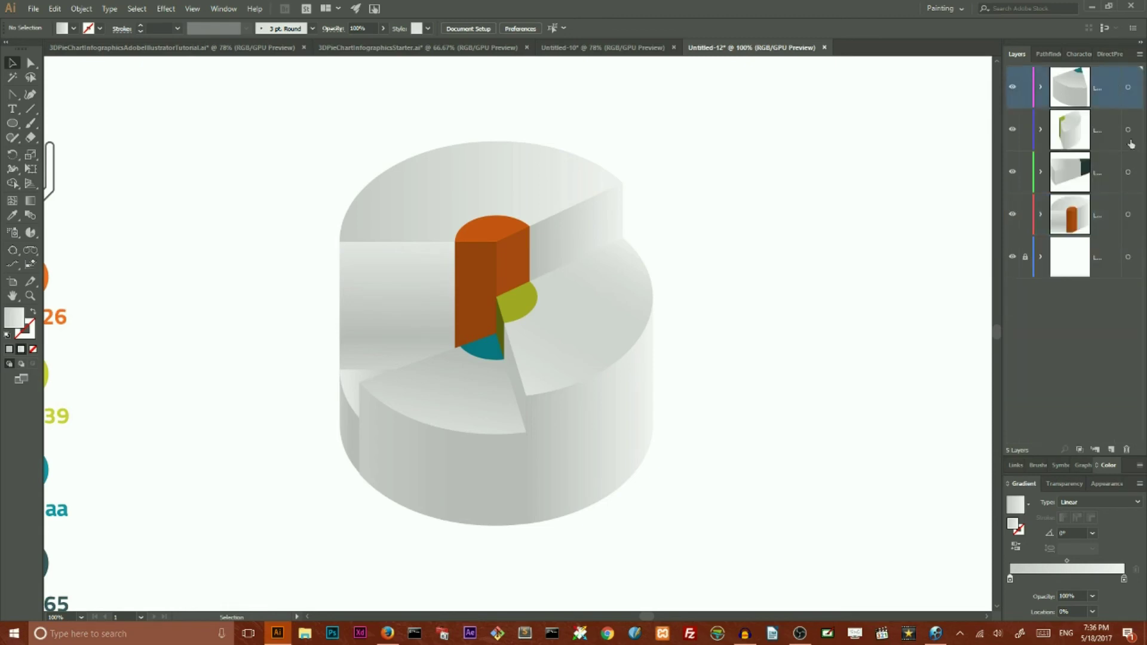
click(1111, 450)
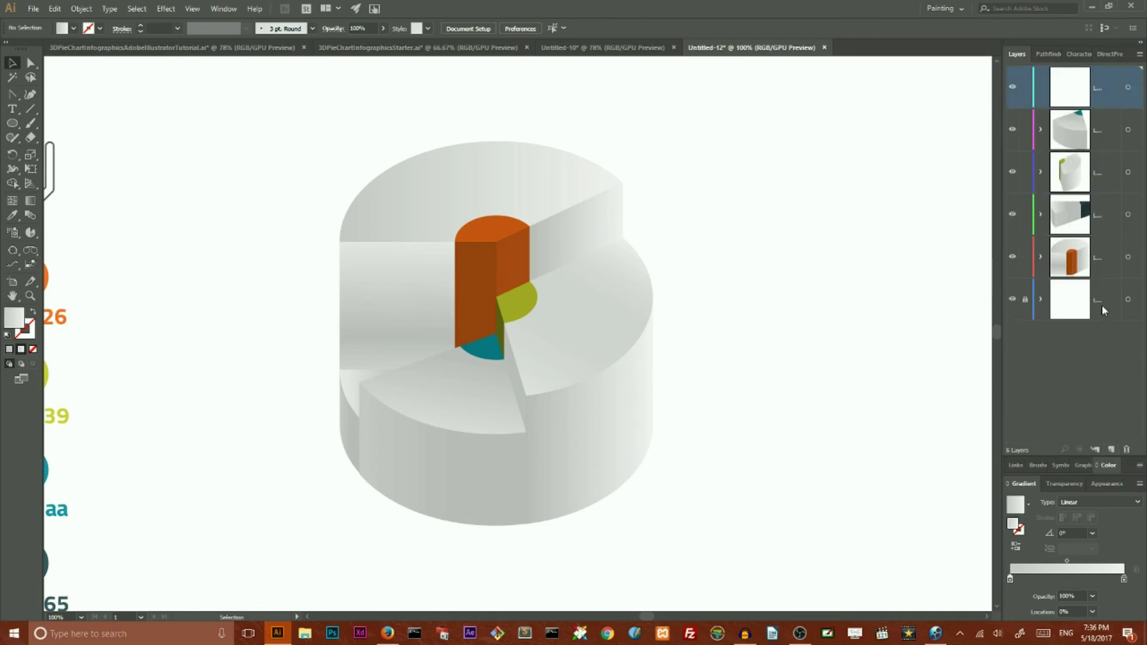
Step: Draw a circle about 126 px in diameter above the pie, straddling the artboard's upper edge
scroll(148, 196, up, 2)
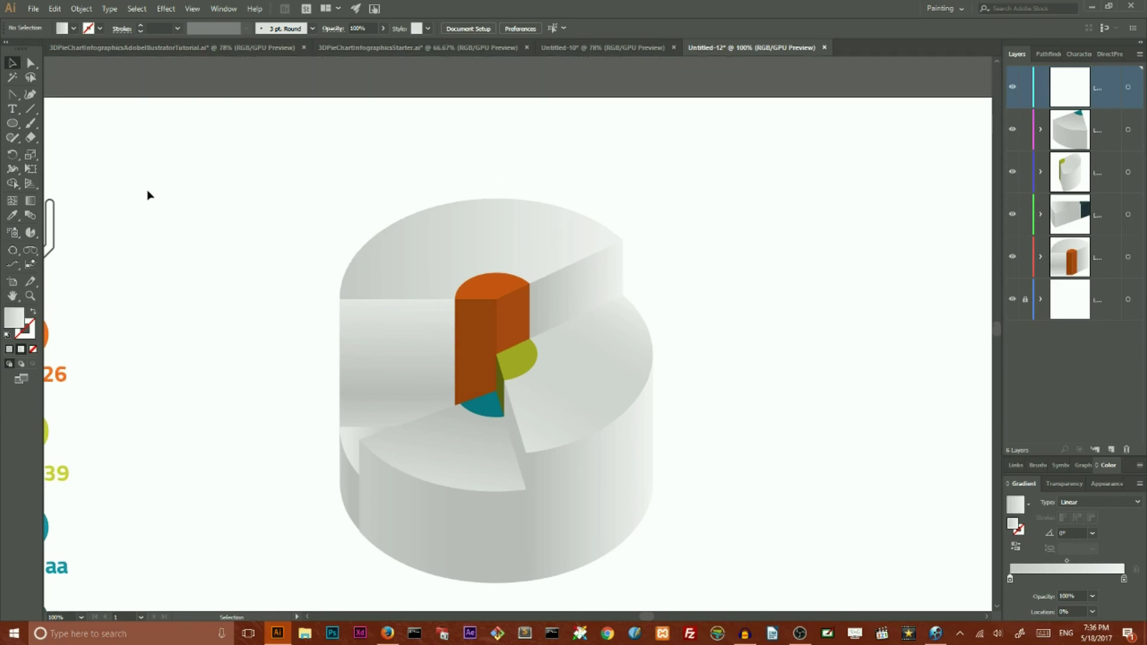
drag(12, 123, 58, 161)
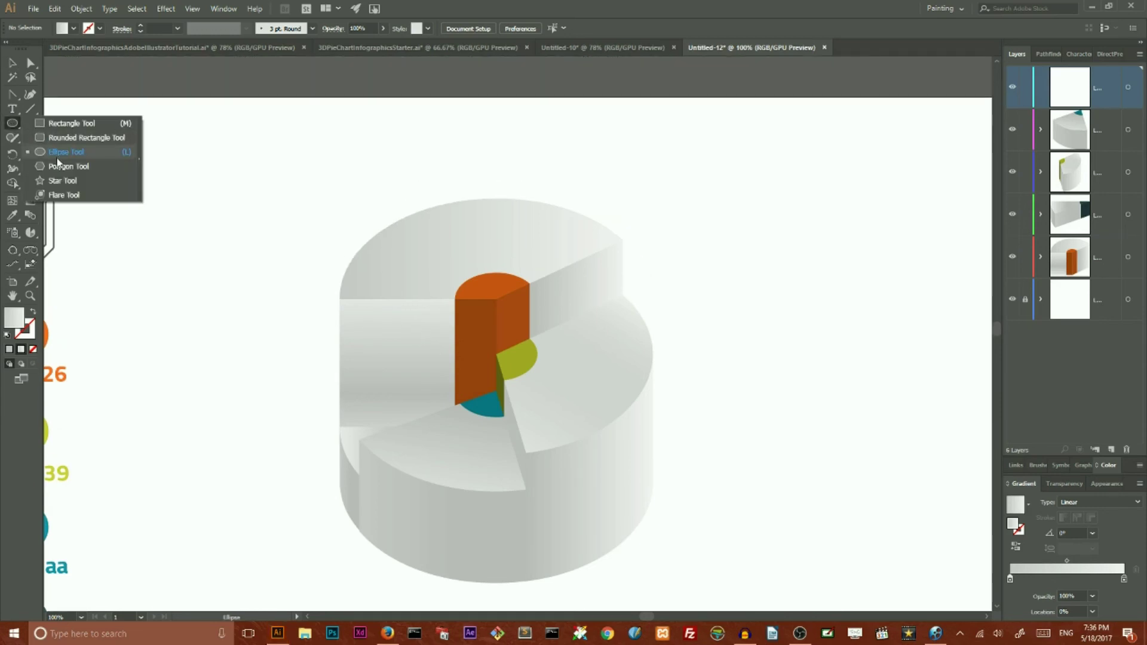
drag(72, 156, 72, 156)
drag(493, 117, 525, 156)
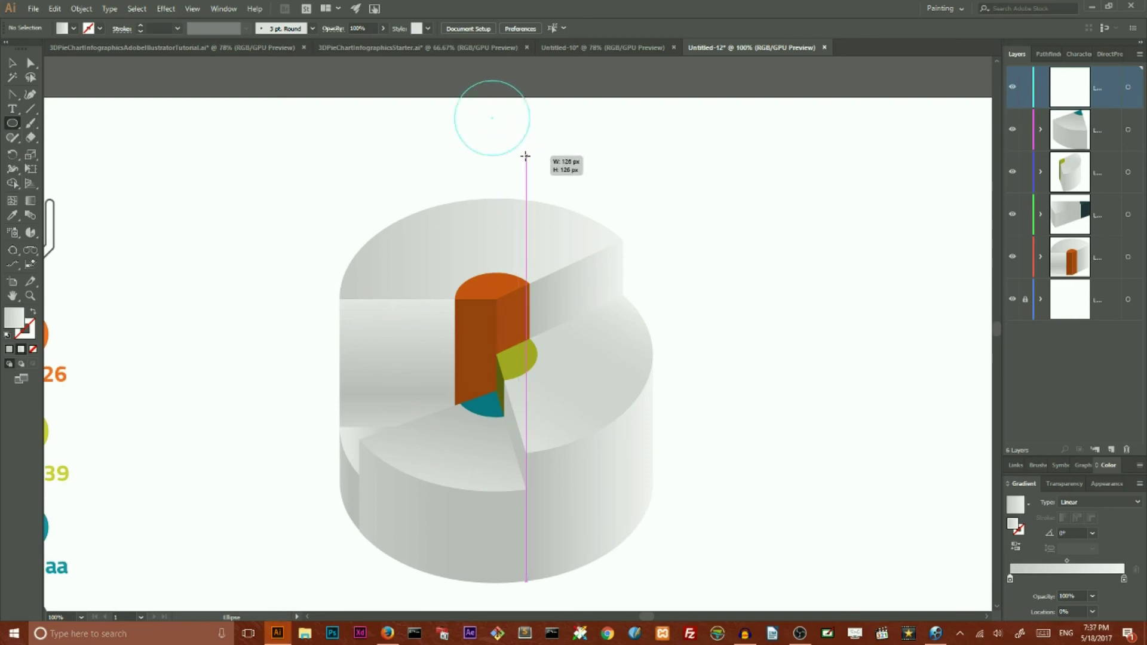
drag(525, 156, 526, 156)
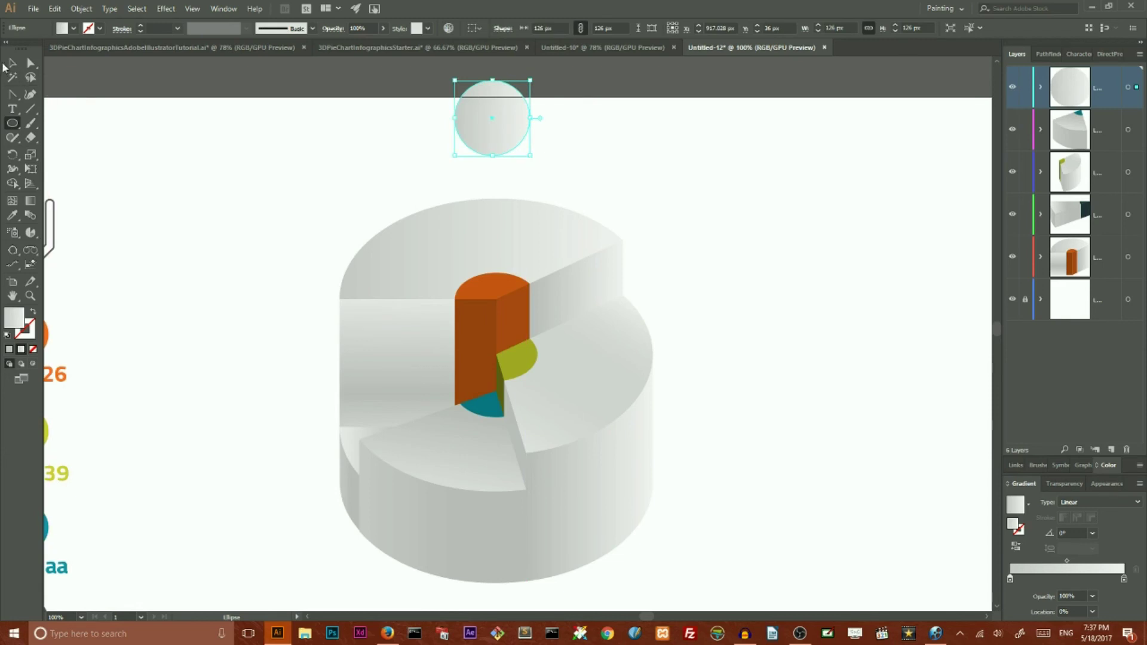
key(v)
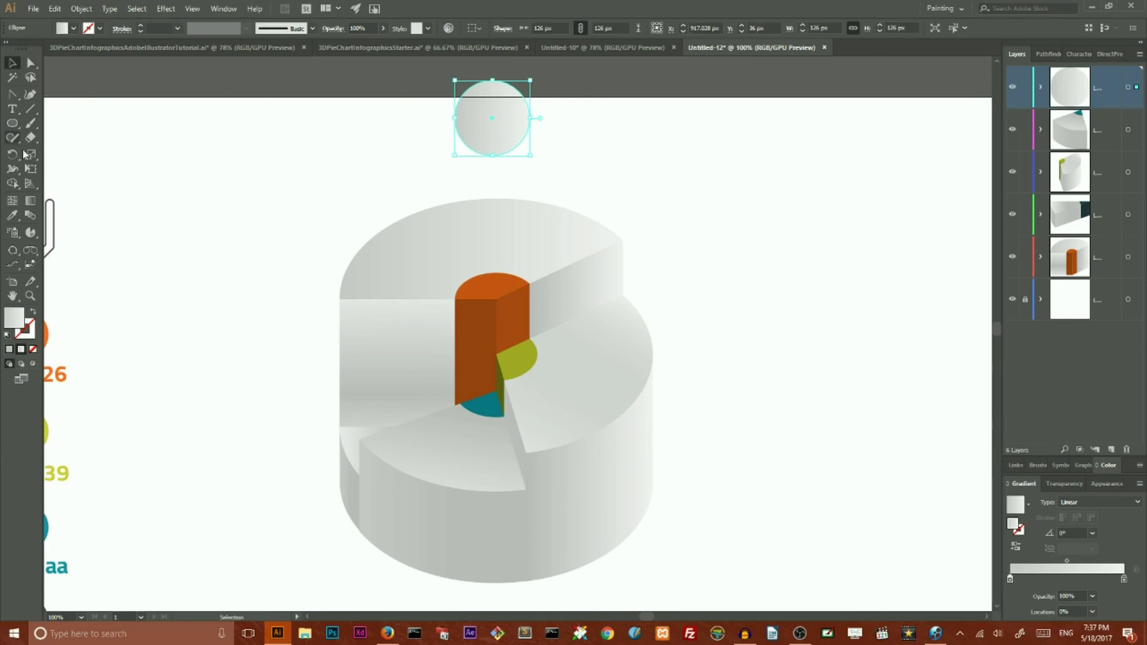
Step: Fill the new circle with the orange #f97126 swatch color
click(12, 216)
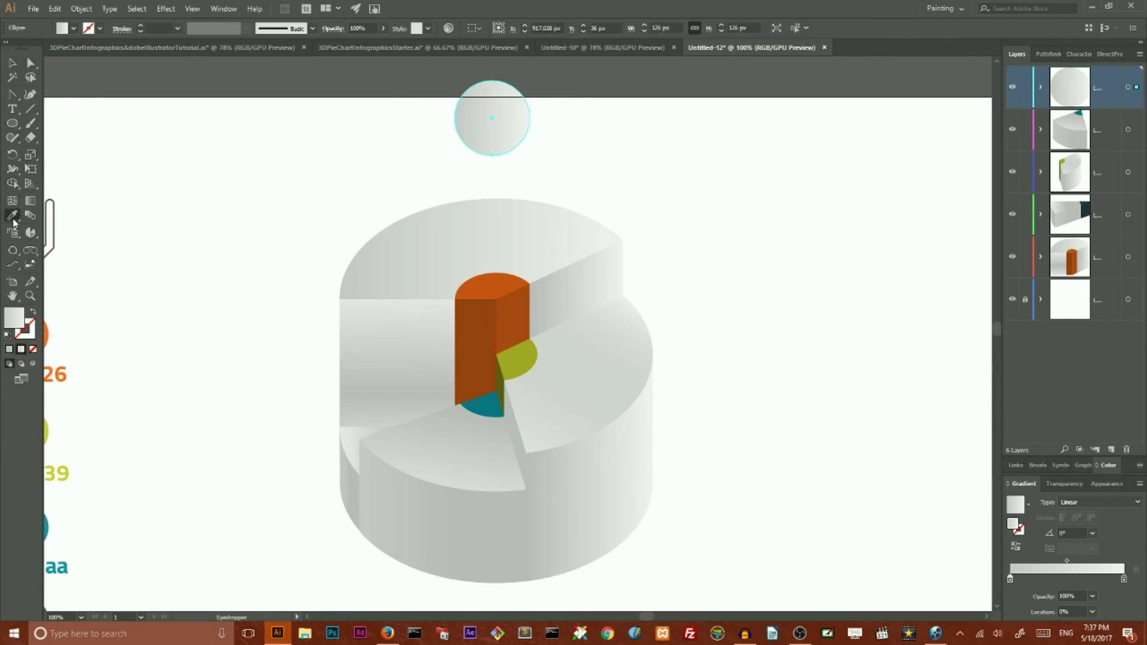
click(50, 337)
scroll(167, 254, down, 1)
scroll(167, 254, up, 1)
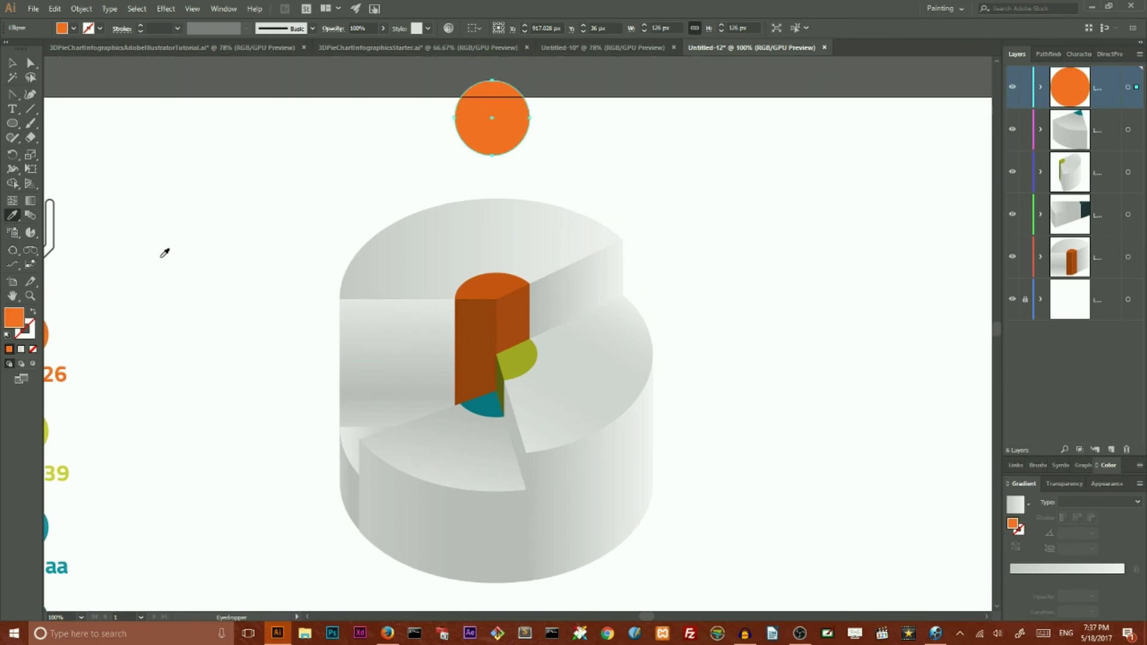
Step: Pull the circle's lowest anchor straight down about 72 px and convert it to a corner point to form a map pin
scroll(166, 254, up, 1)
click(30, 63)
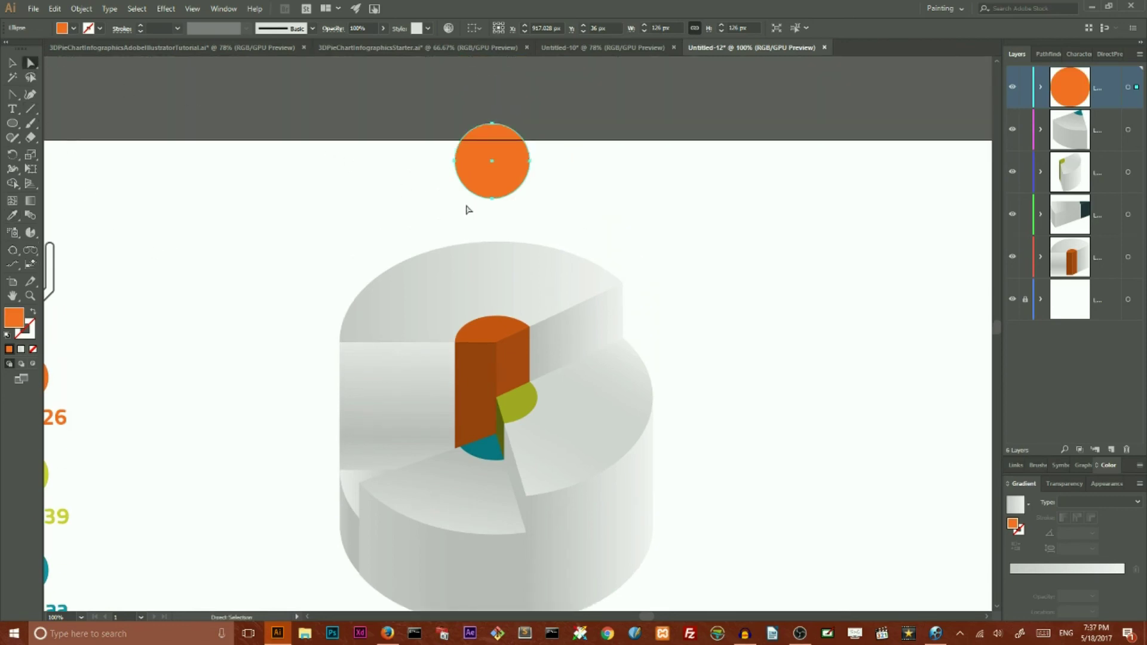
click(492, 198)
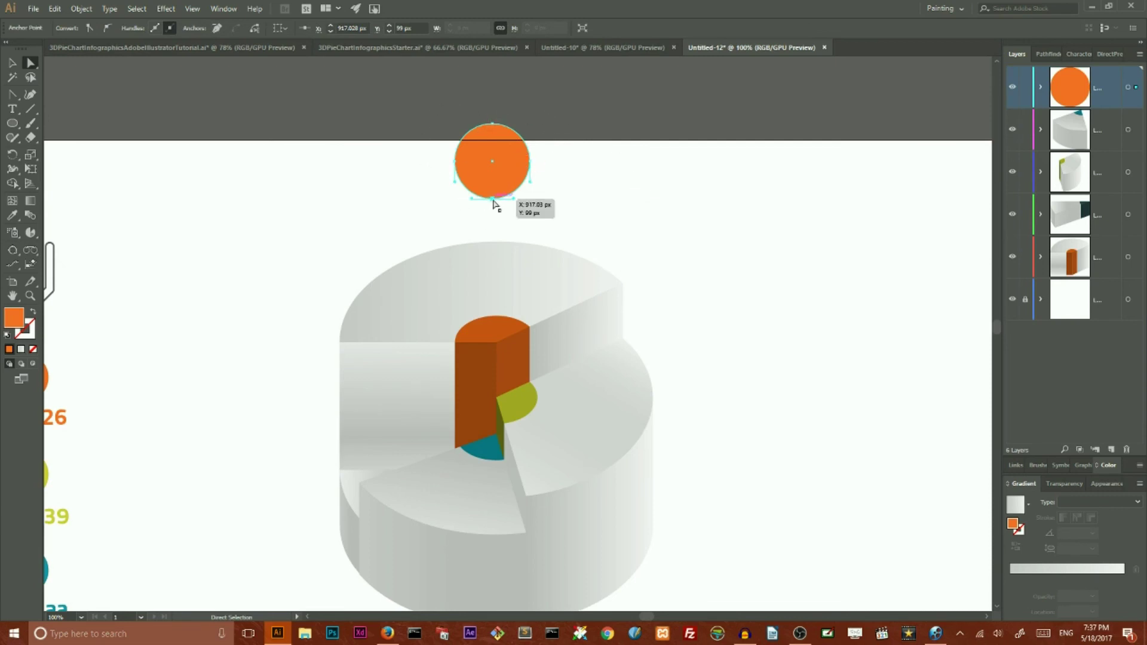
drag(492, 200, 491, 241)
drag(13, 98, 87, 141)
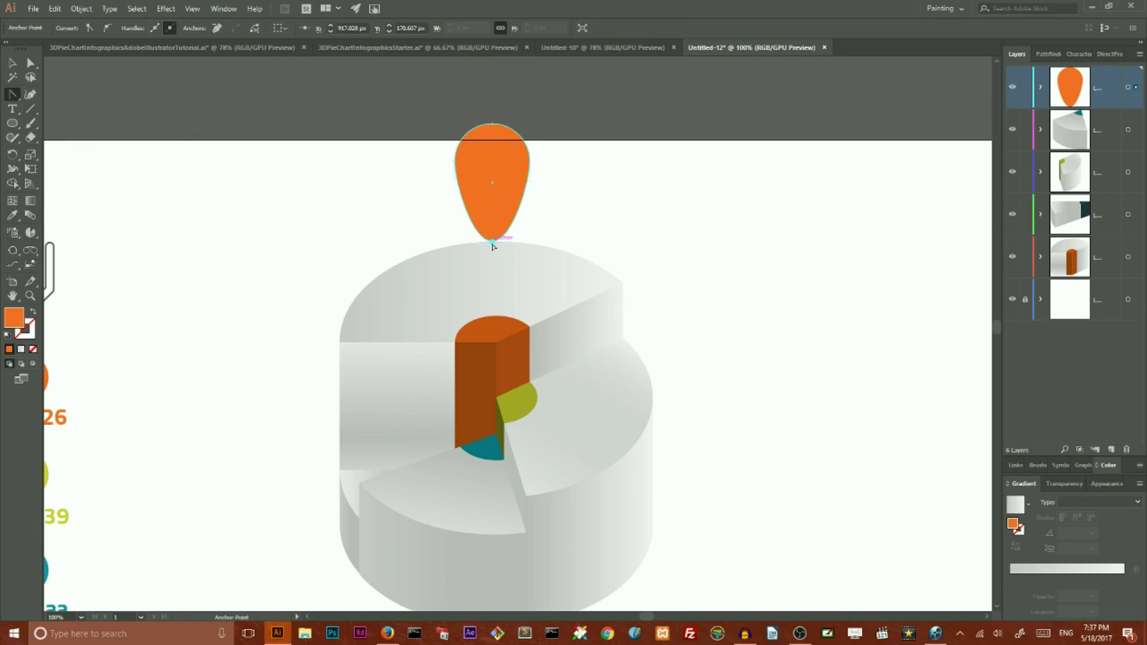
click(492, 242)
Step: Move the orange pin straight down so its tip rests on the rear slice's top face, and deselect it
click(13, 63)
click(389, 192)
click(509, 179)
drag(504, 167, 503, 198)
click(594, 179)
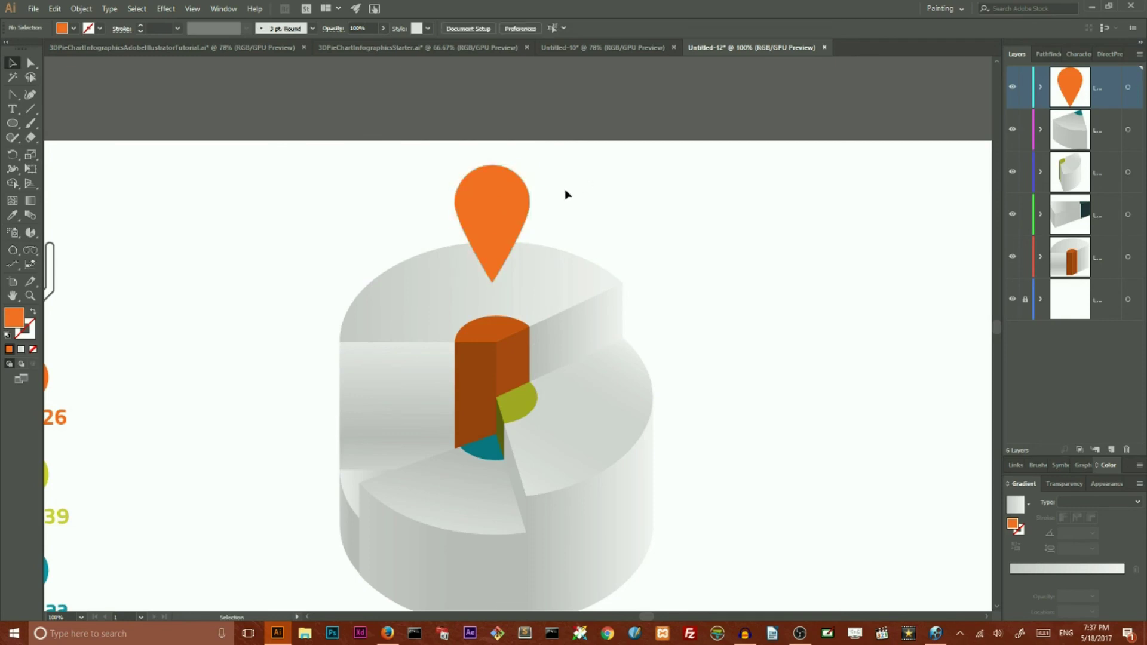
Step: Draw a circle about 96 px in diameter inside the pin's head and align both shapes' horizontal centers relative to the selection
drag(12, 123, 70, 150)
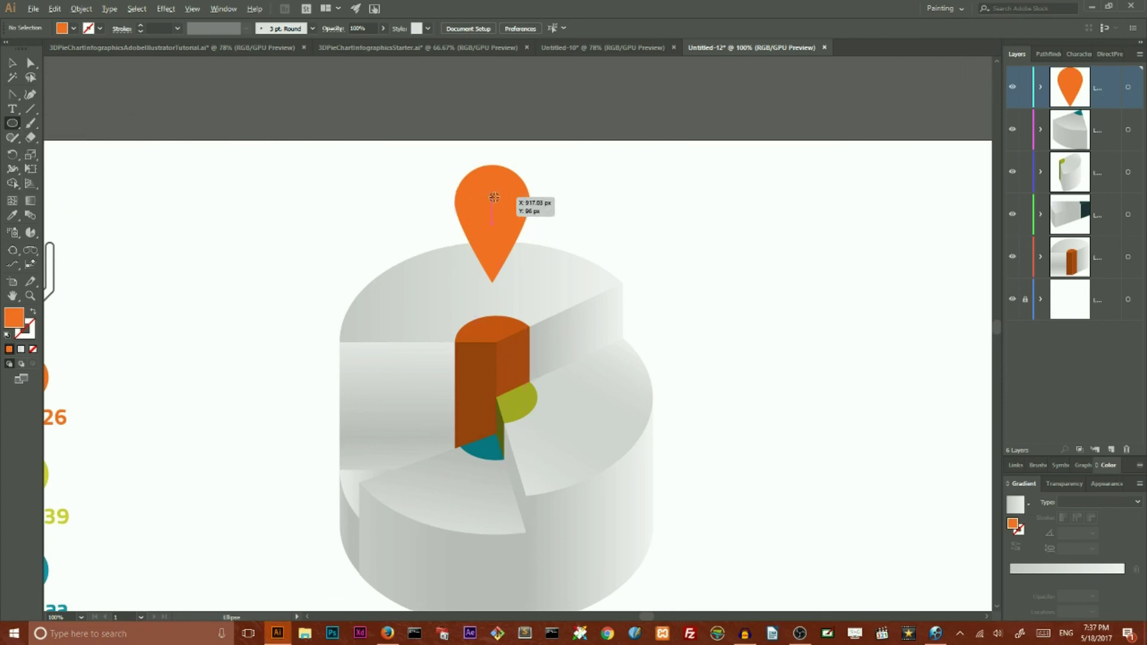
drag(493, 203, 520, 231)
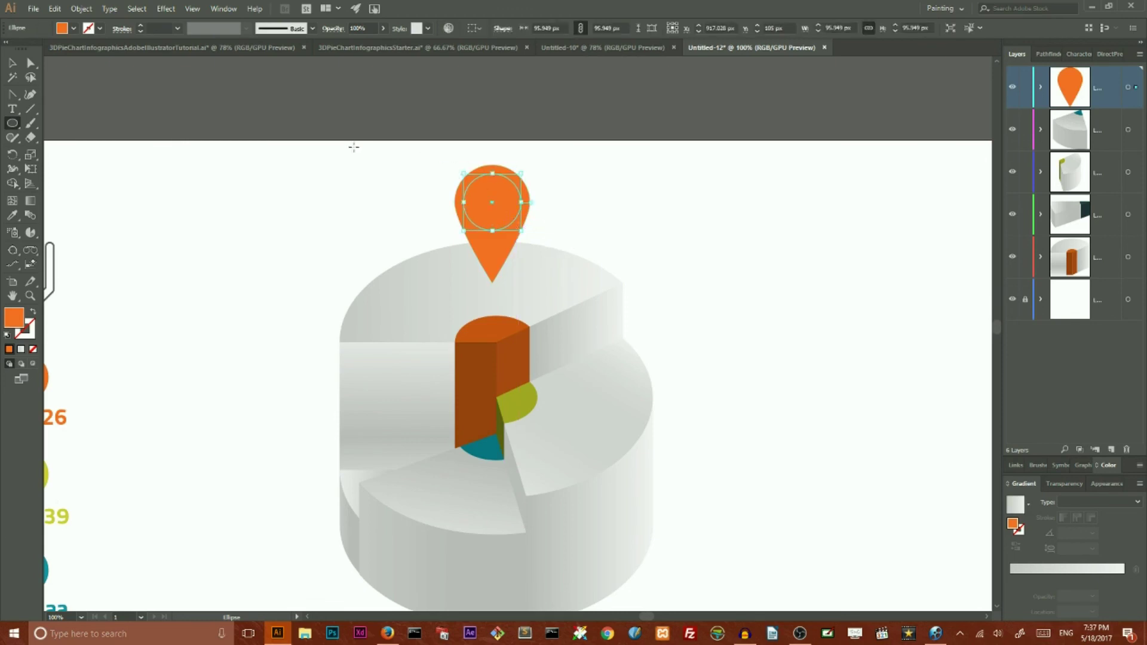
click(12, 62)
drag(386, 145, 551, 225)
click(480, 29)
click(480, 29)
click(479, 29)
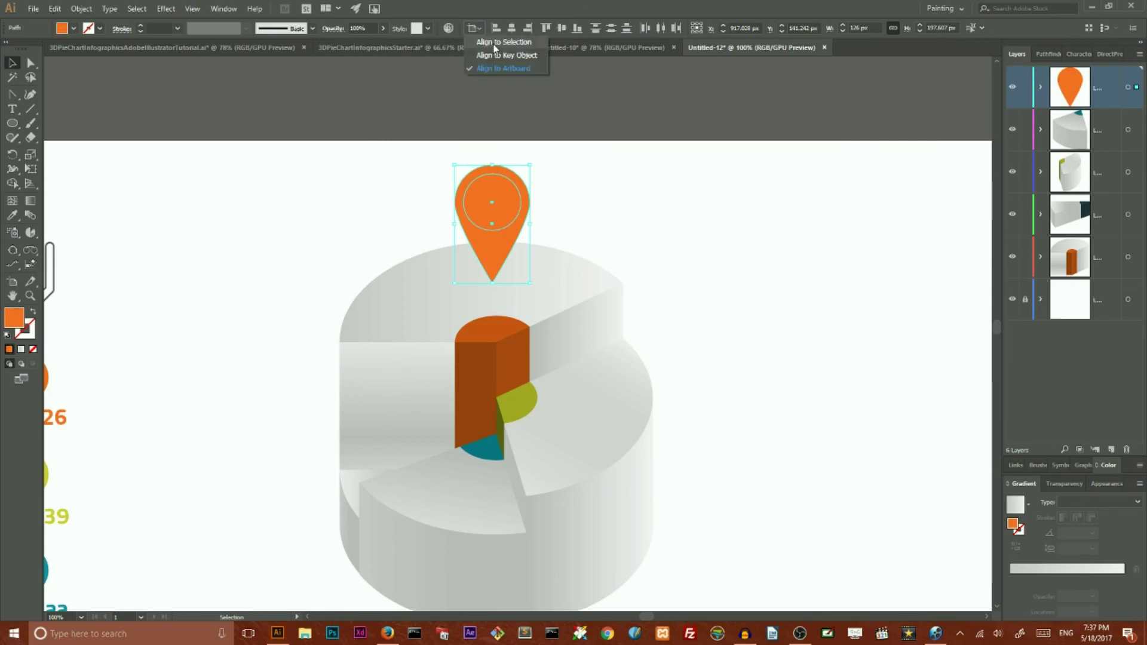
click(503, 42)
click(512, 29)
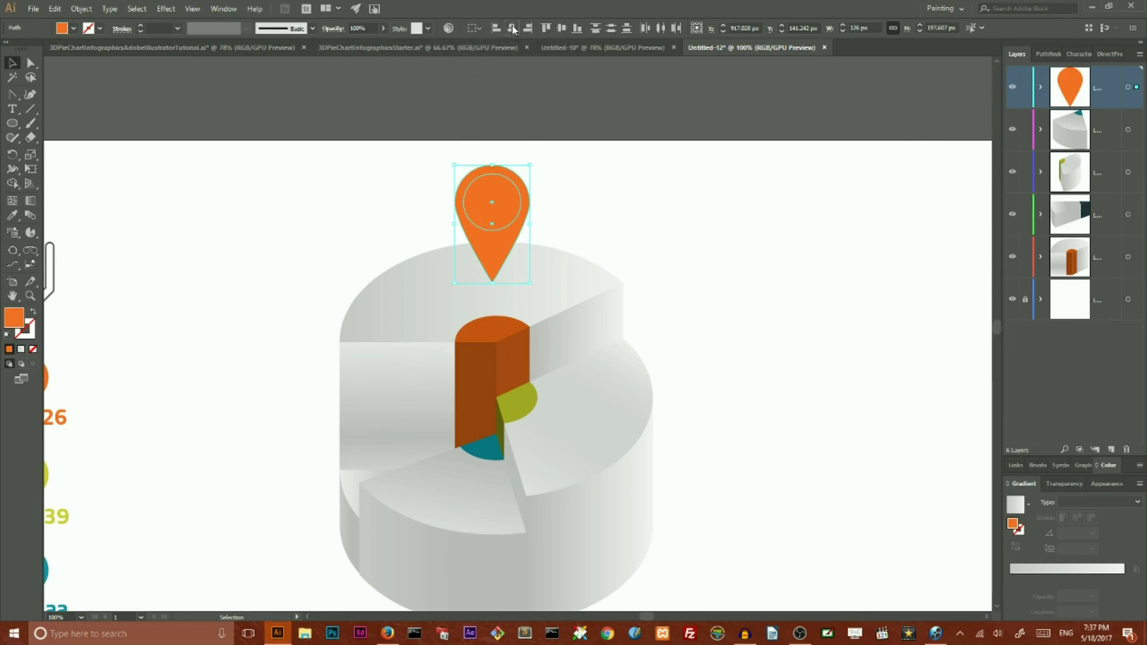
Step: Give the pin's inner circle the rear slice's light gray gradient, running diagonally at about -44.6°
click(504, 200)
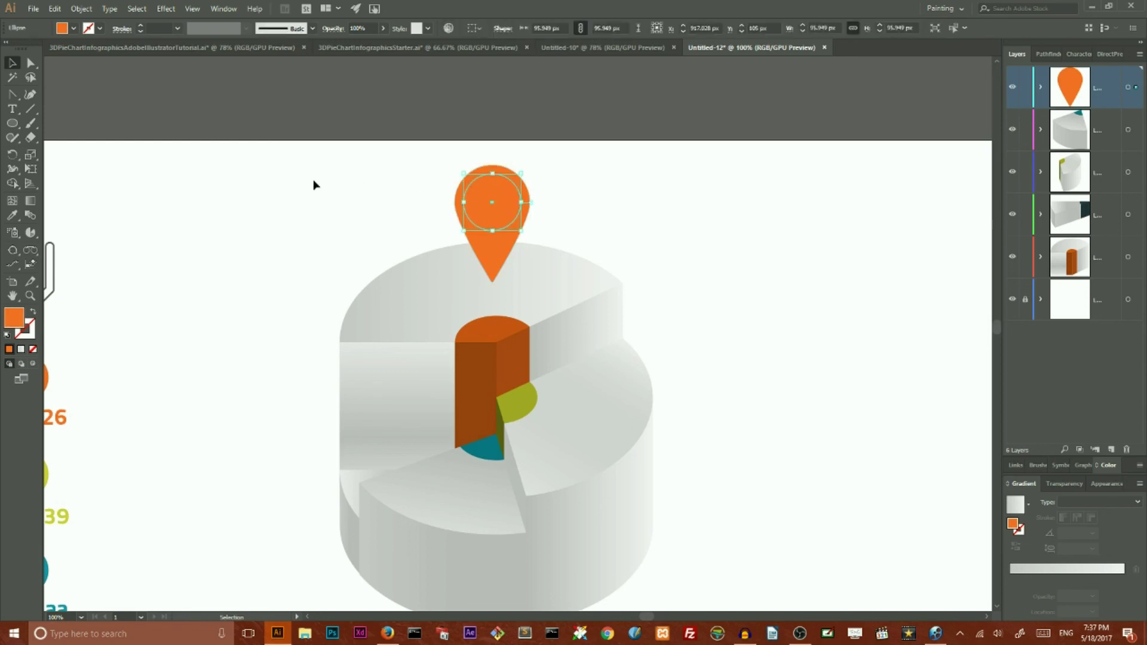
click(12, 215)
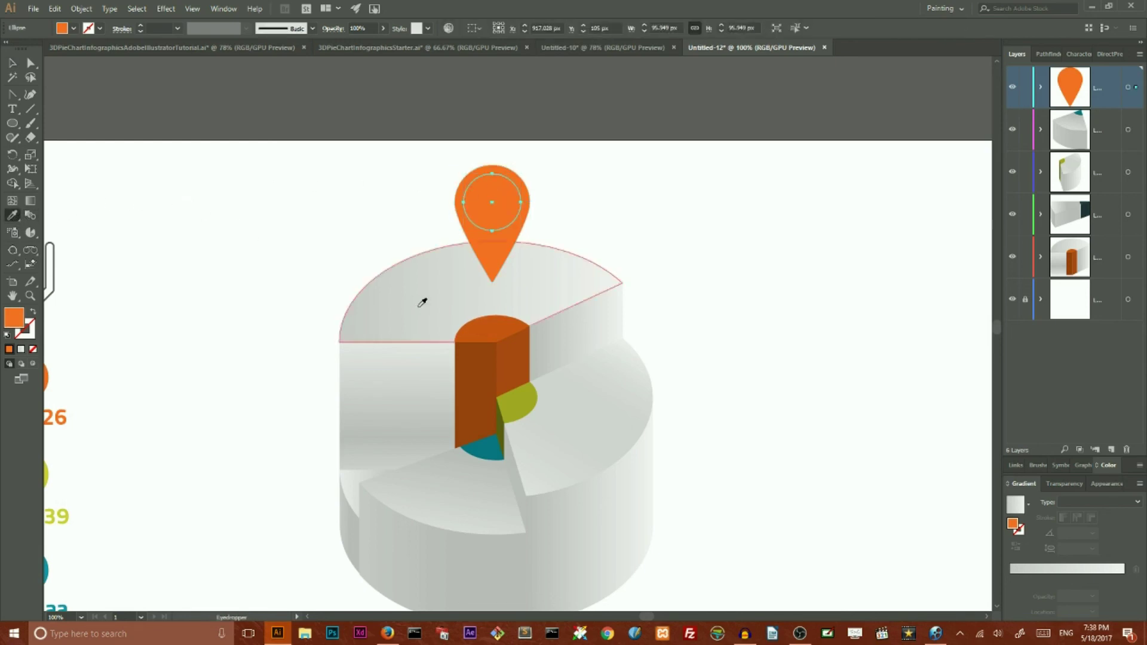
click(409, 303)
click(31, 202)
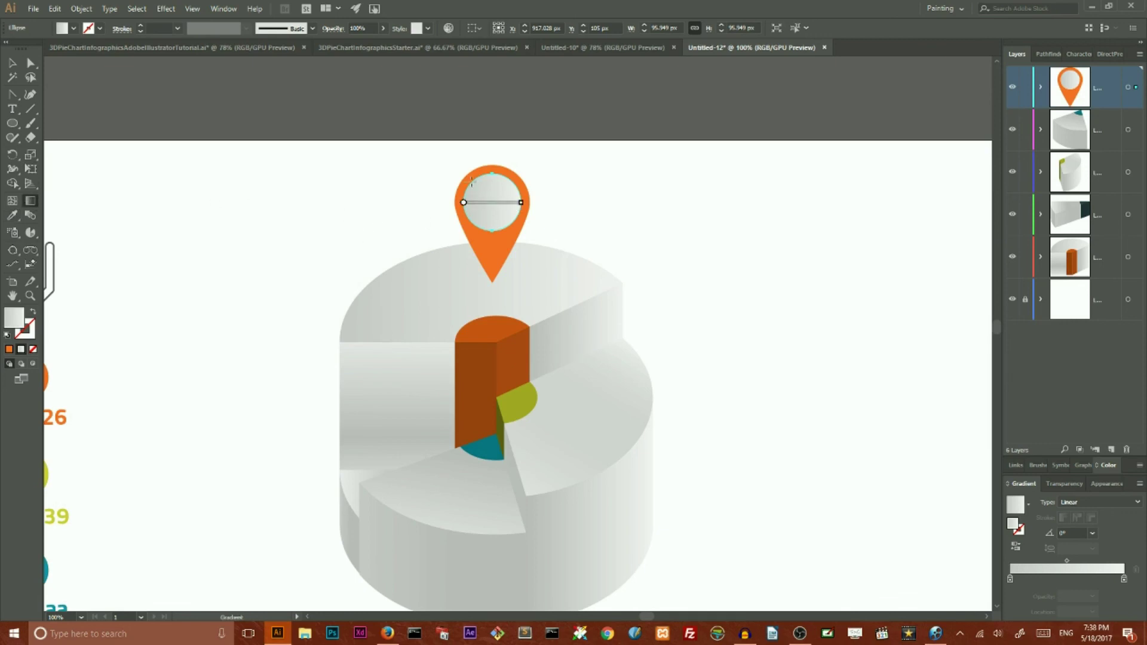
drag(472, 181, 512, 224)
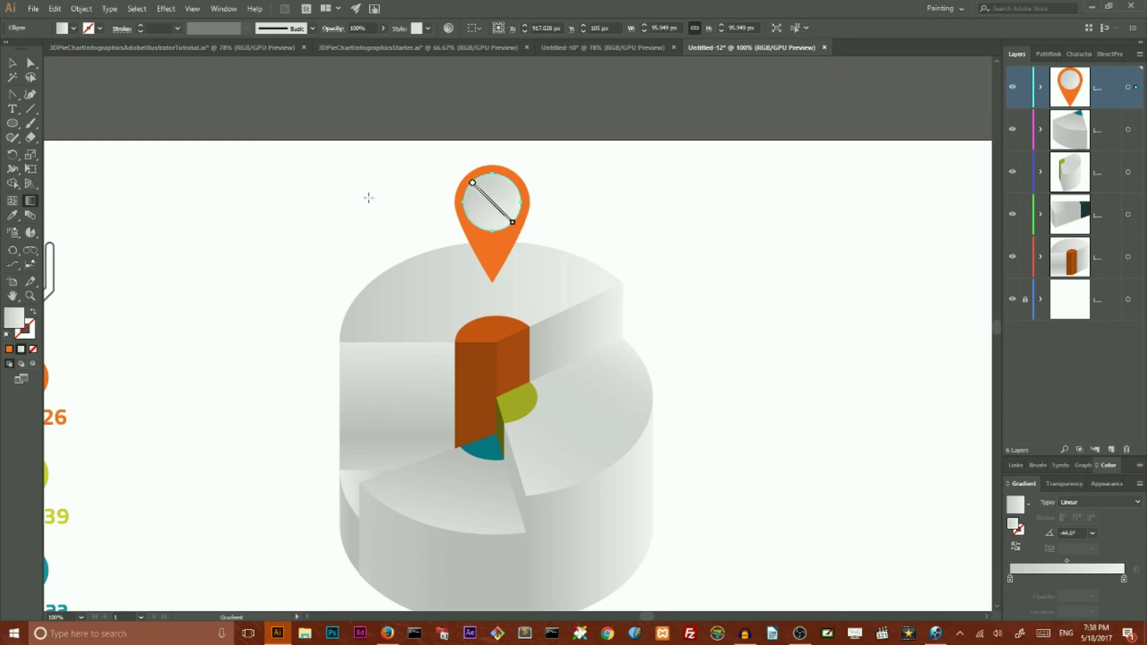
key(v)
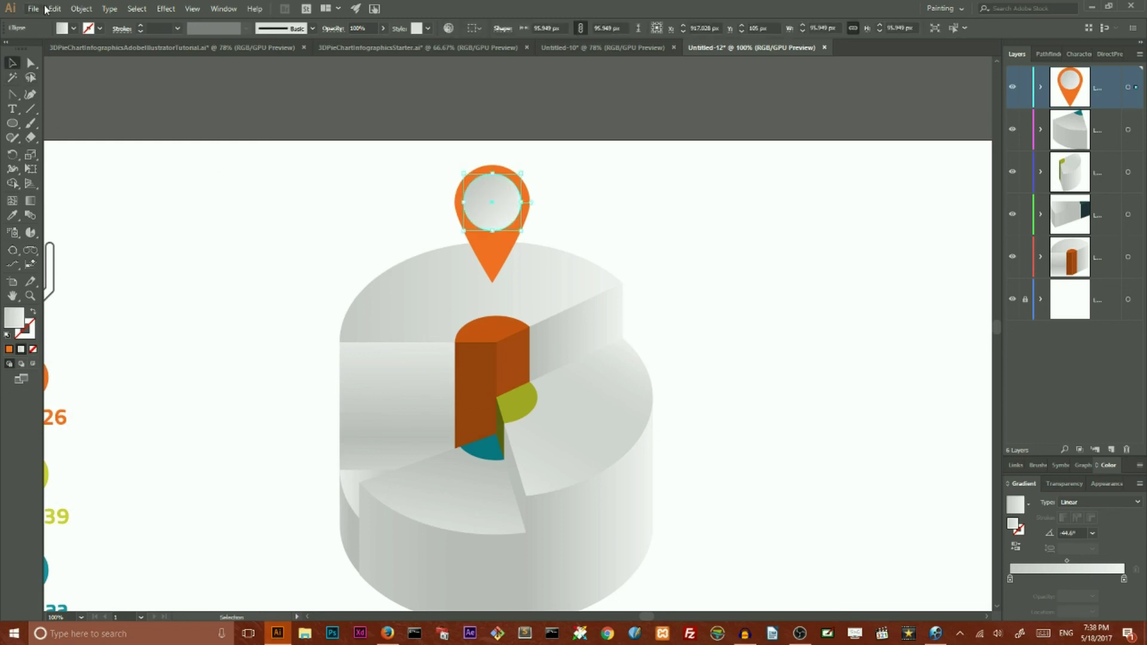
Step: Offset the pin's gray circle by -3 px and reverse the gradient on the smaller offset circle
click(82, 8)
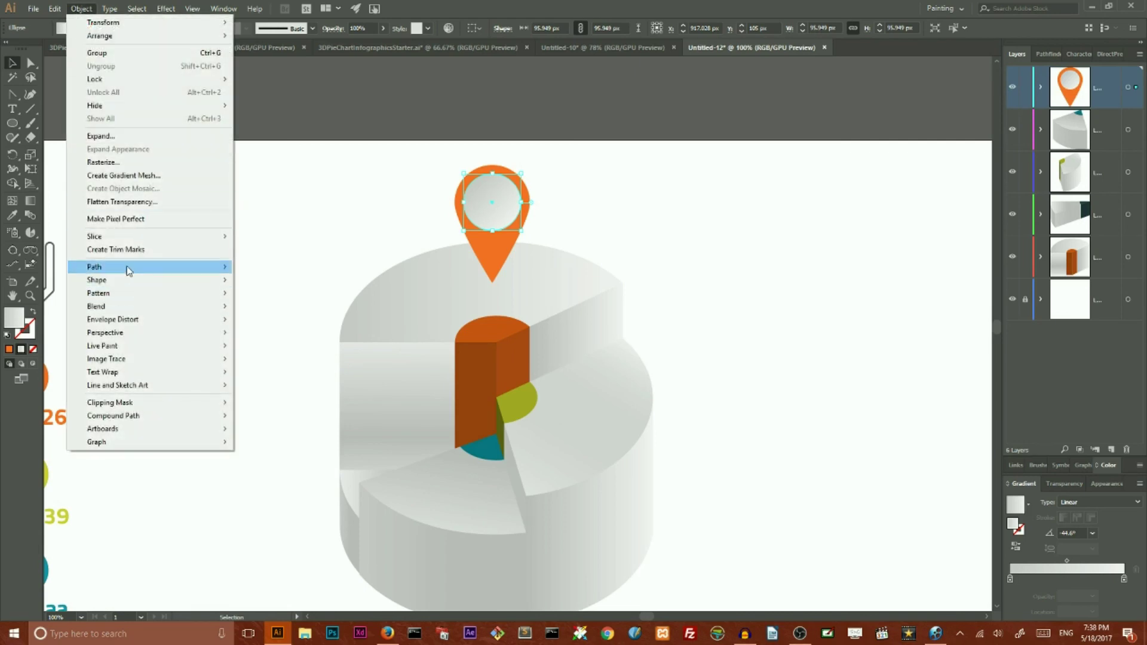
mouse_move(129, 270)
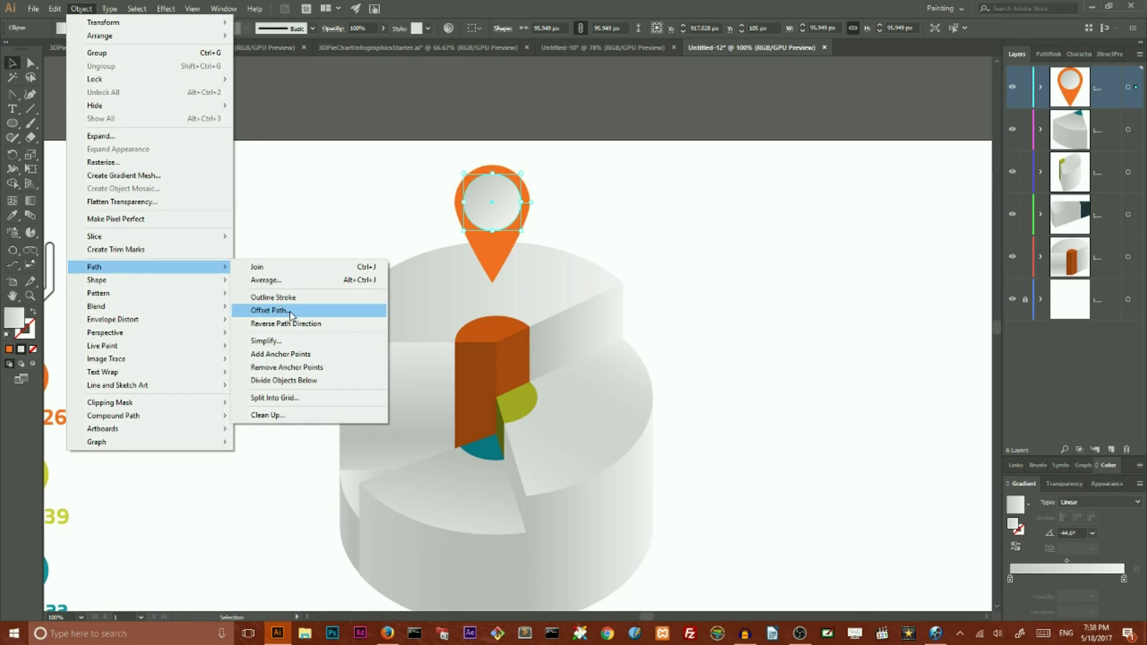
click(290, 310)
drag(726, 198, 760, 200)
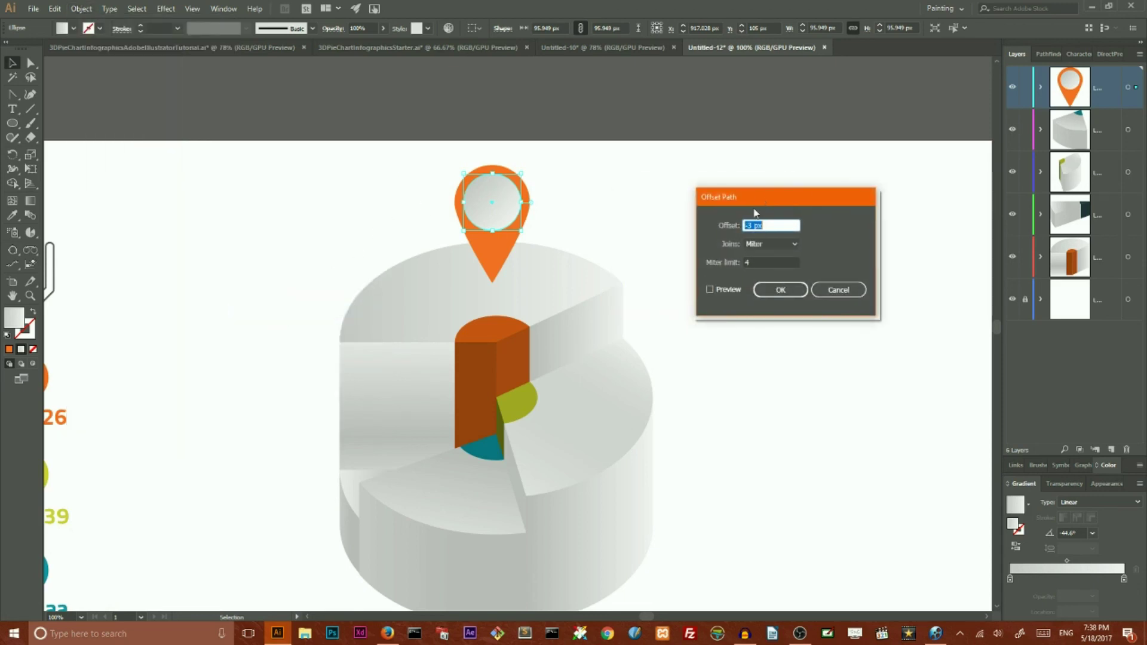
click(752, 225)
click(709, 291)
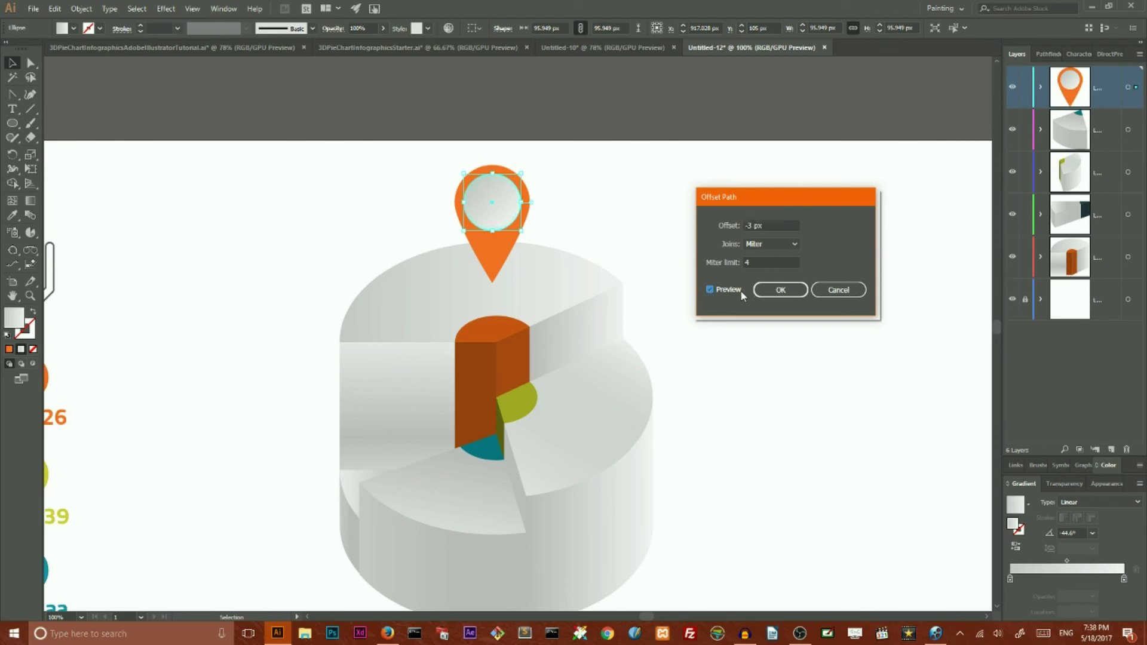
click(780, 290)
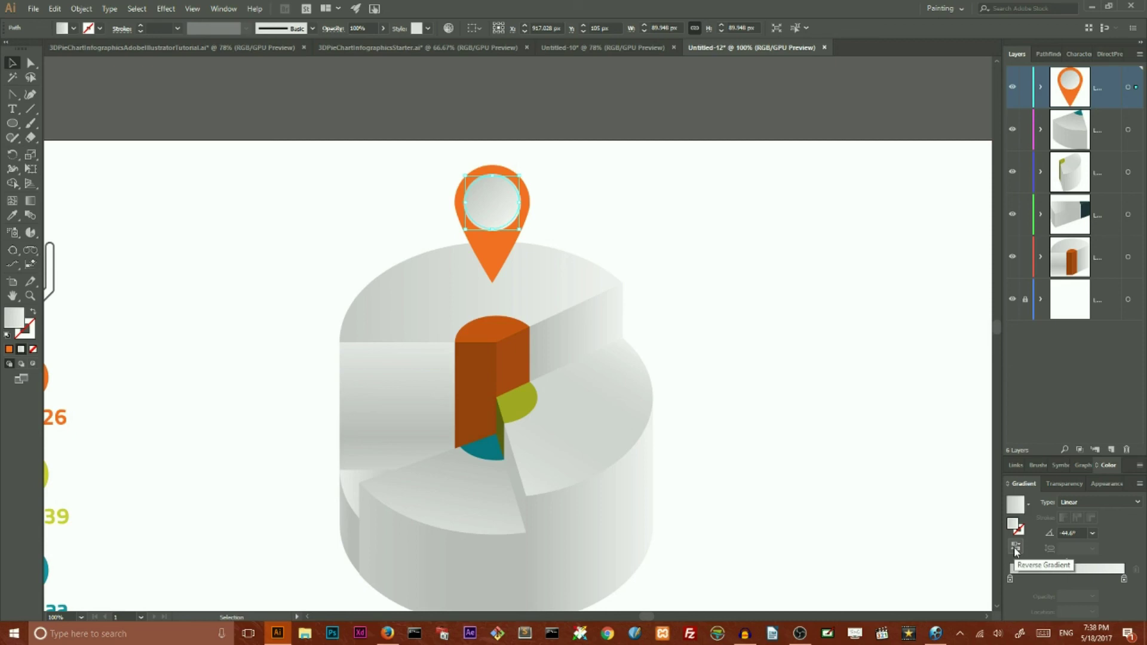
click(1016, 548)
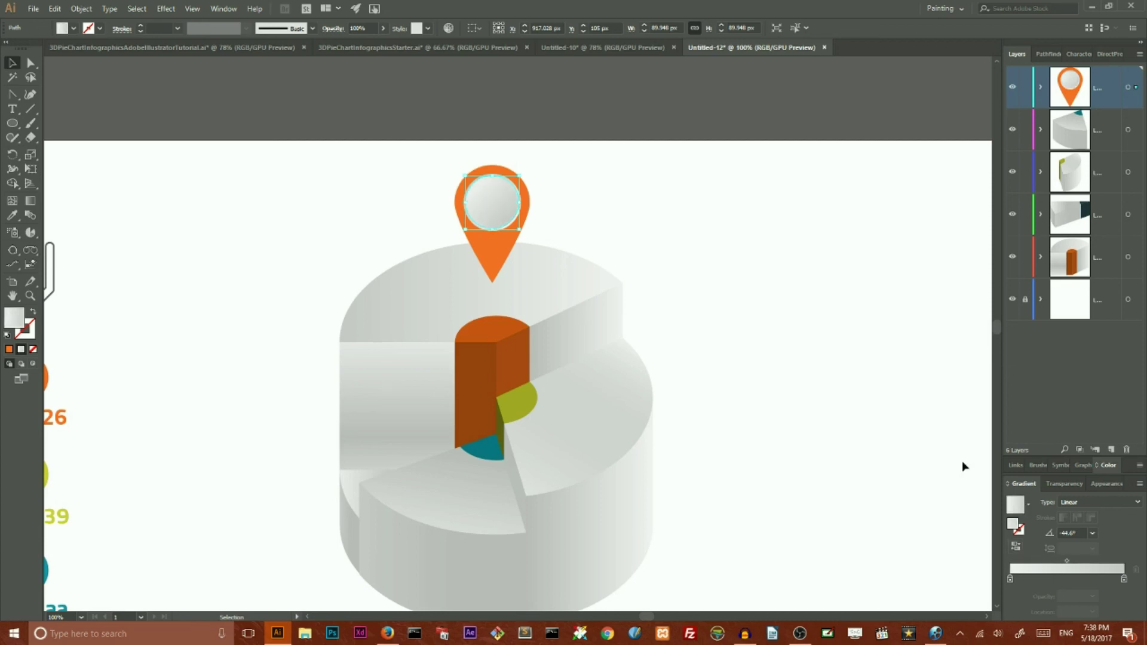
click(674, 207)
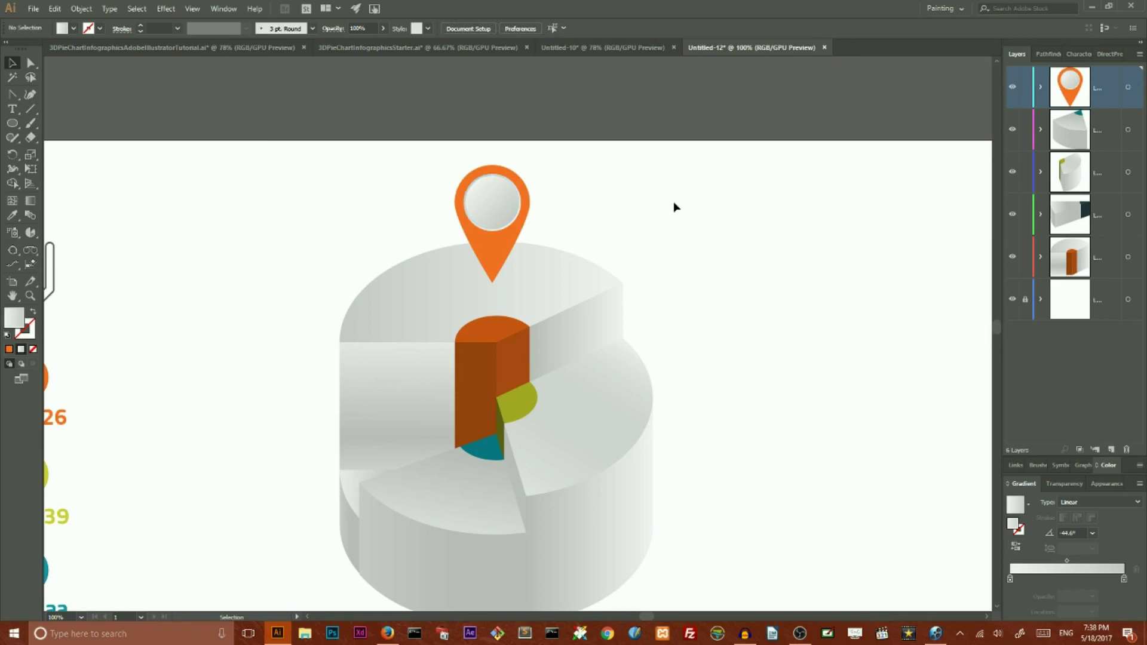
Step: Group the pin's shapes and place a copy of the group on each of the other three slices
drag(417, 143, 568, 227)
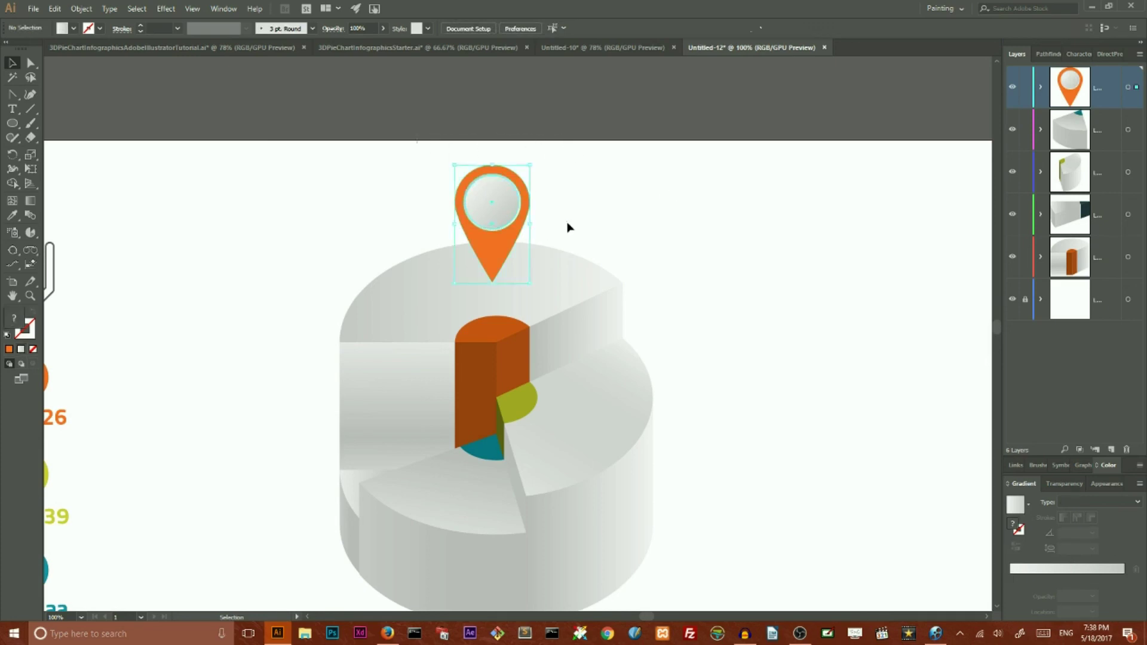
right_click(499, 196)
drag(538, 266, 449, 441)
drag(440, 443, 353, 422)
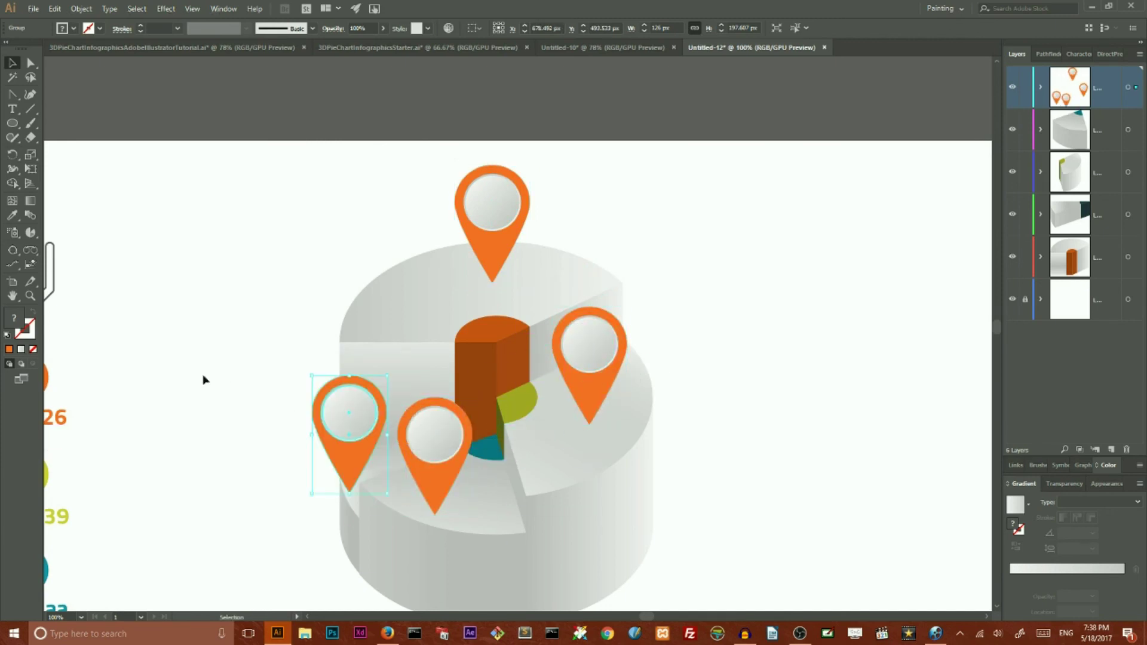
Step: Recolor the body of the leftmost pin with the slate #3d5965 swatch and exit the group isolation
double_click(339, 455)
click(313, 443)
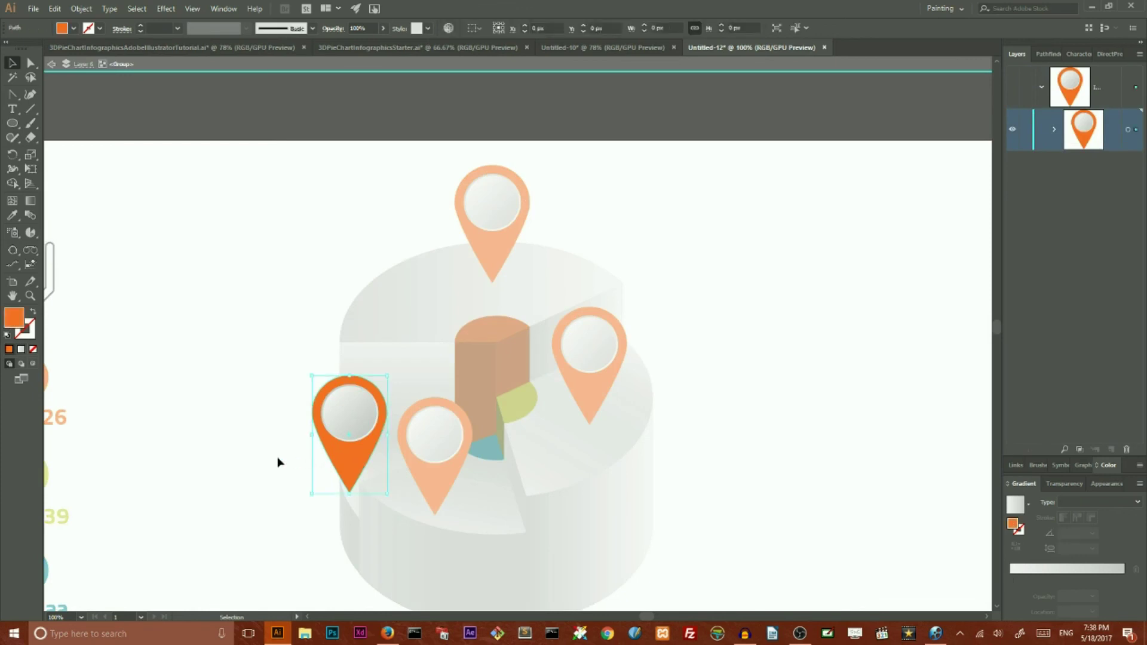
key(a)
key(ctrl+minus)
key(ctrl+minus)
key(ctrl+plus)
key(v)
click(12, 215)
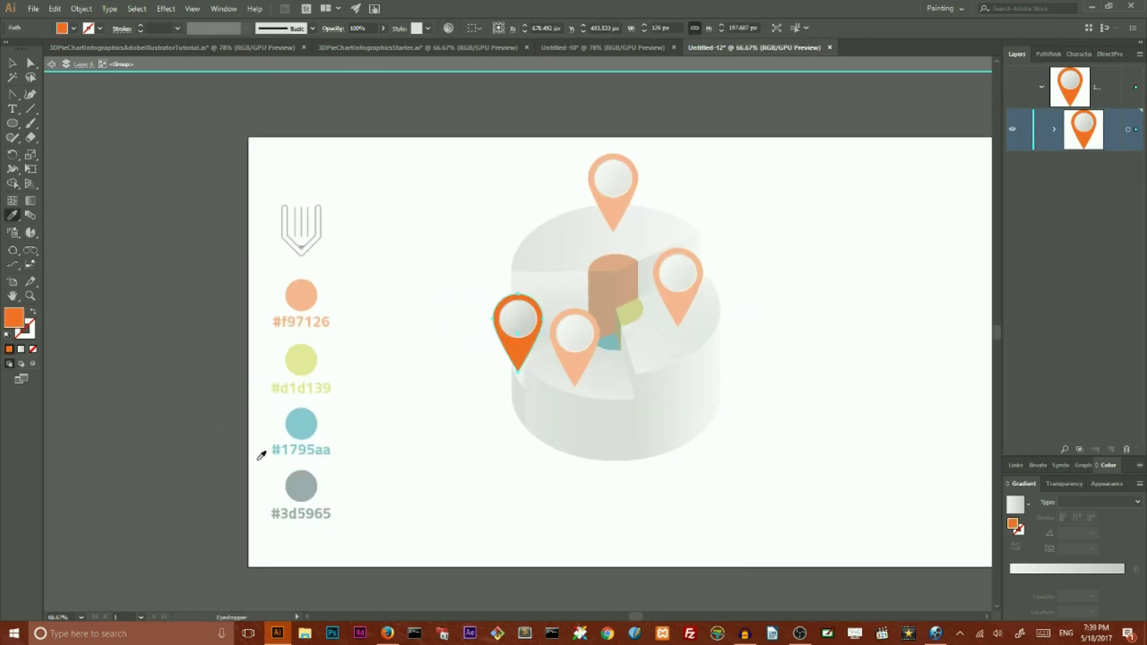
click(301, 481)
click(12, 62)
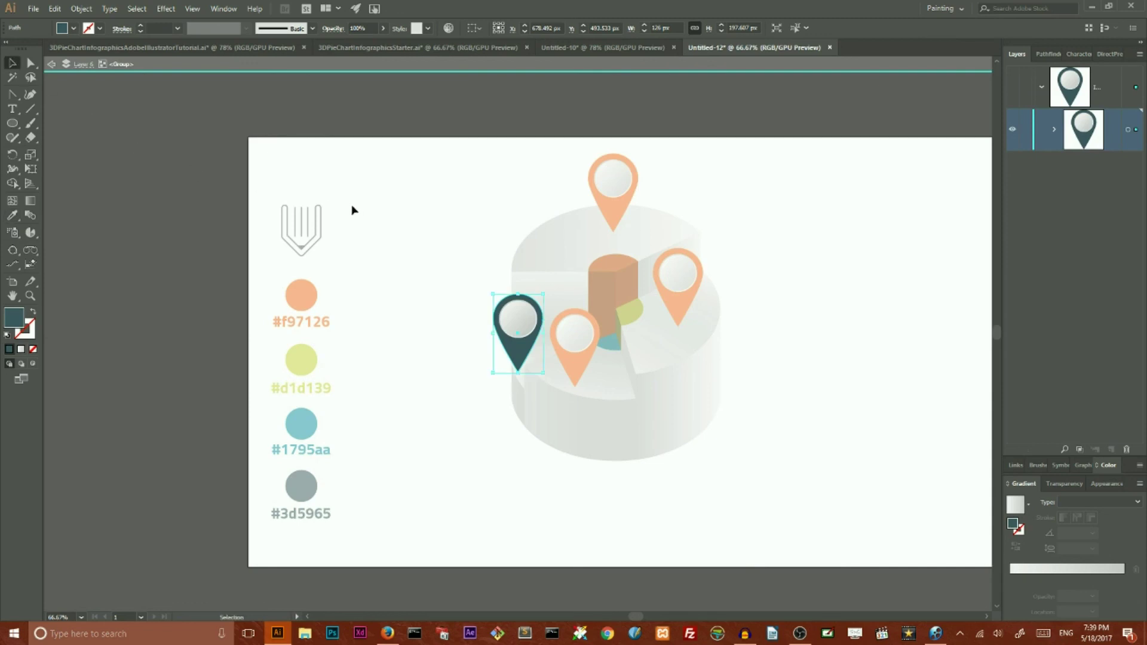
click(52, 64)
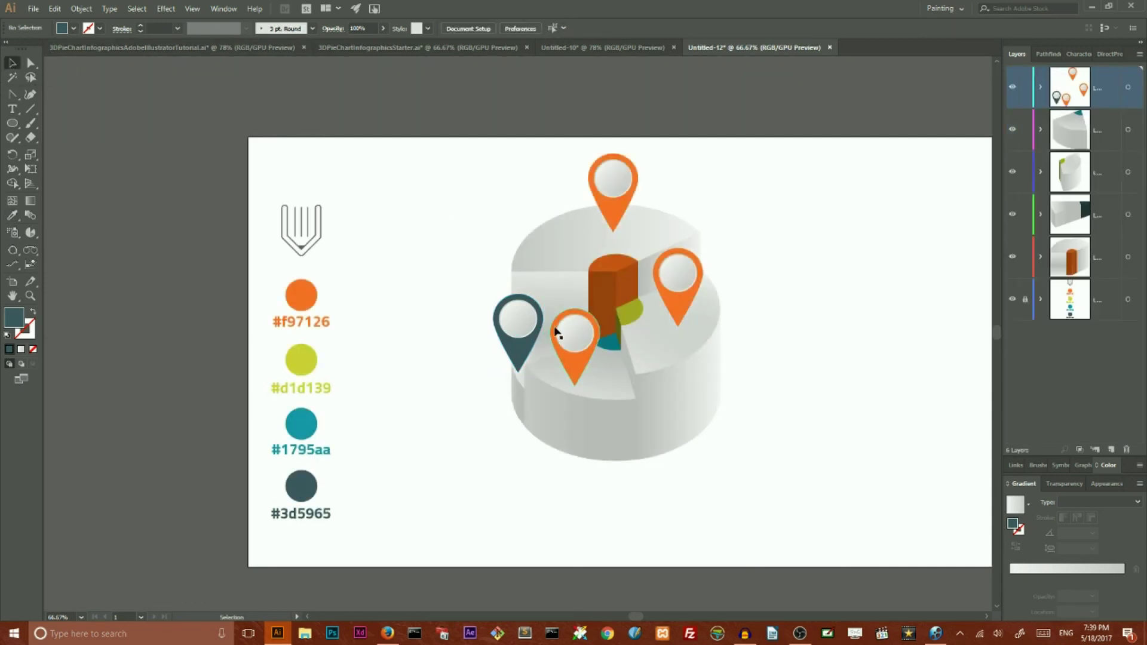
Step: Recolor the body of the front slice's pin with the teal #1795aa swatch and exit the group isolation
double_click(584, 366)
click(12, 215)
click(302, 417)
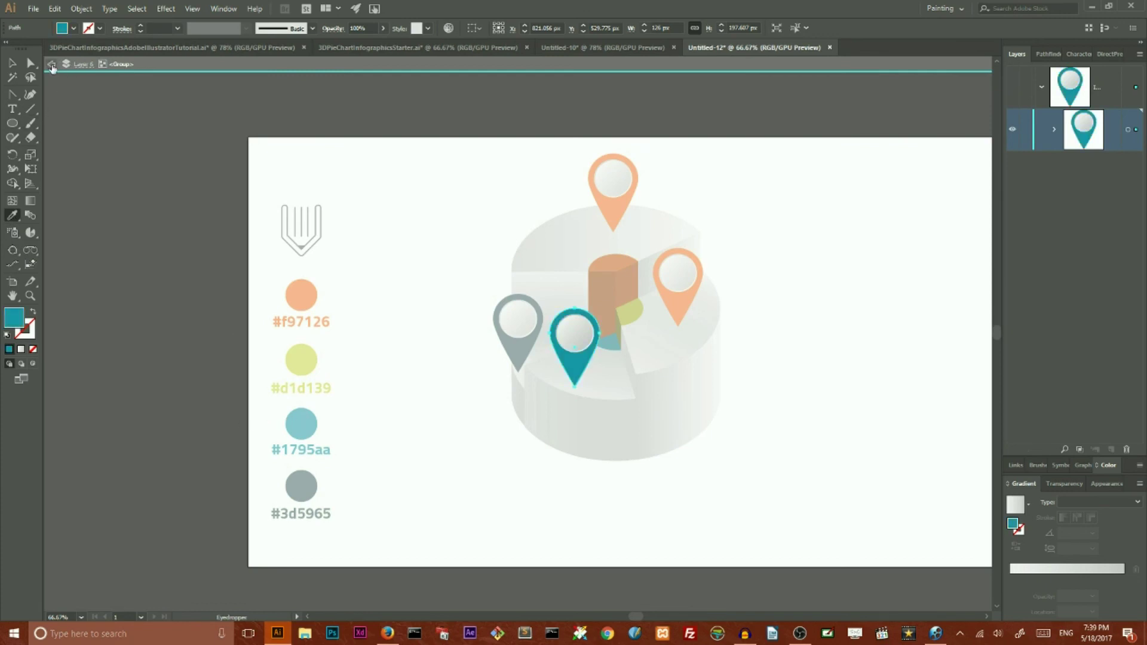
key(Escape)
Step: Recolor the body of the rightmost pin with the yellow-green #d1d139 swatch and leave its group
key(v)
double_click(678, 318)
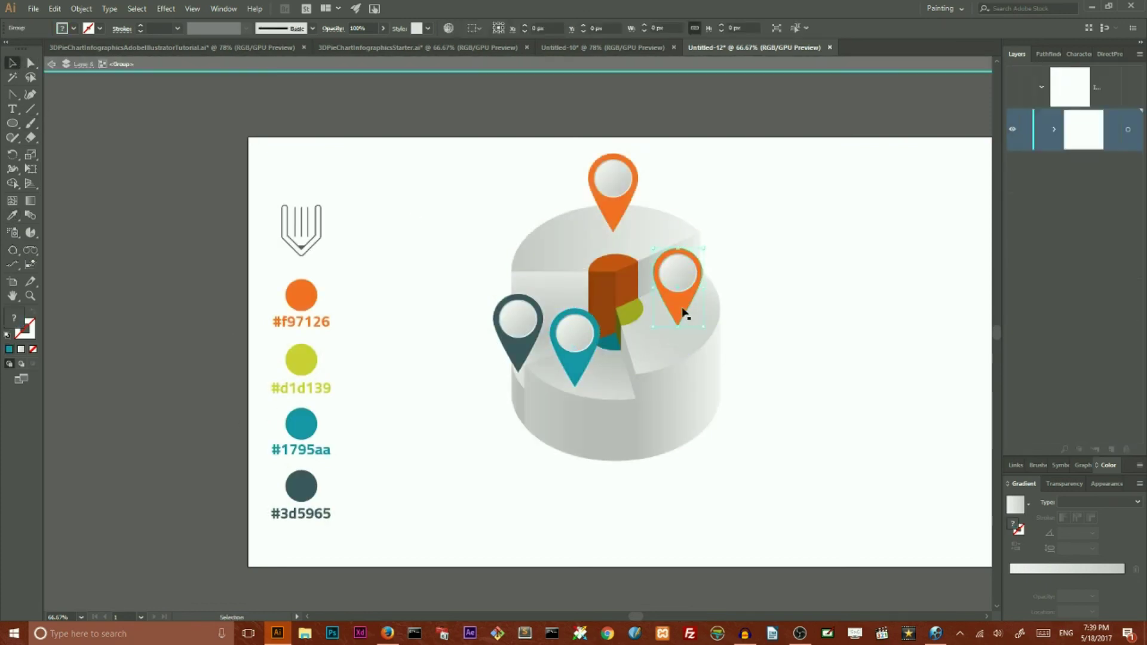
key(i)
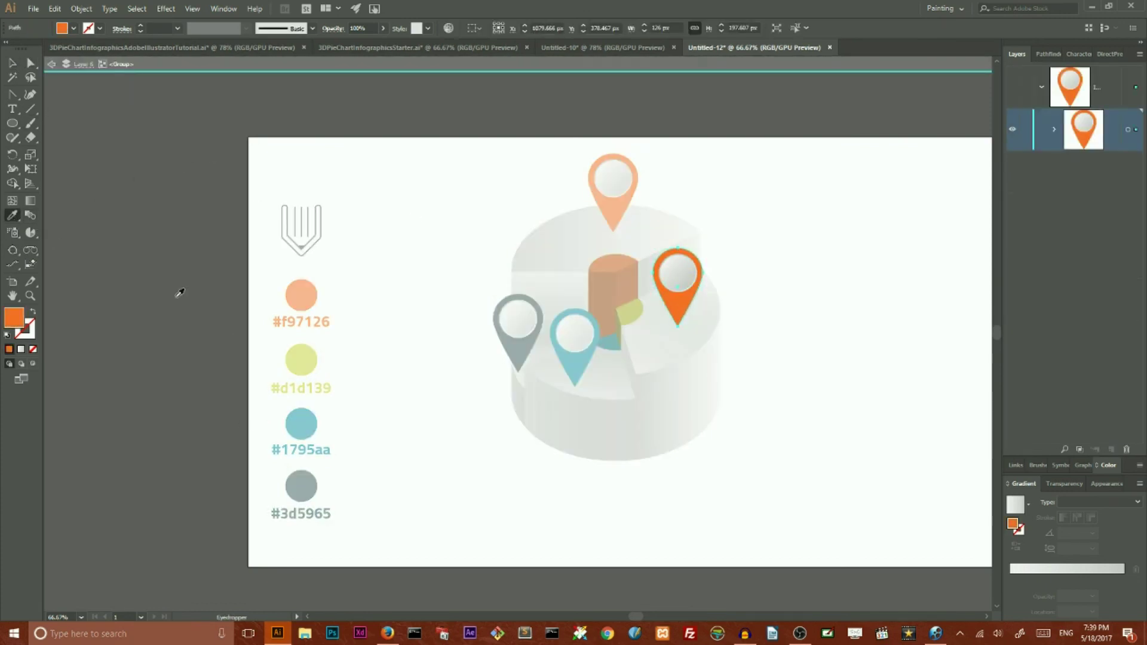
click(297, 353)
click(12, 63)
click(52, 63)
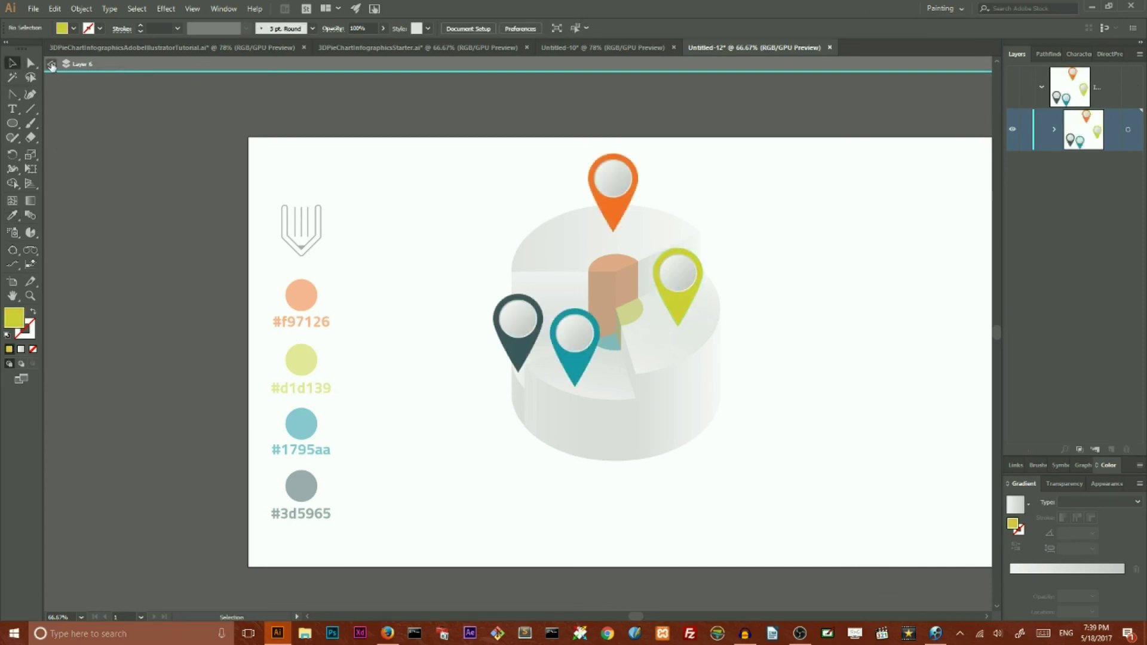